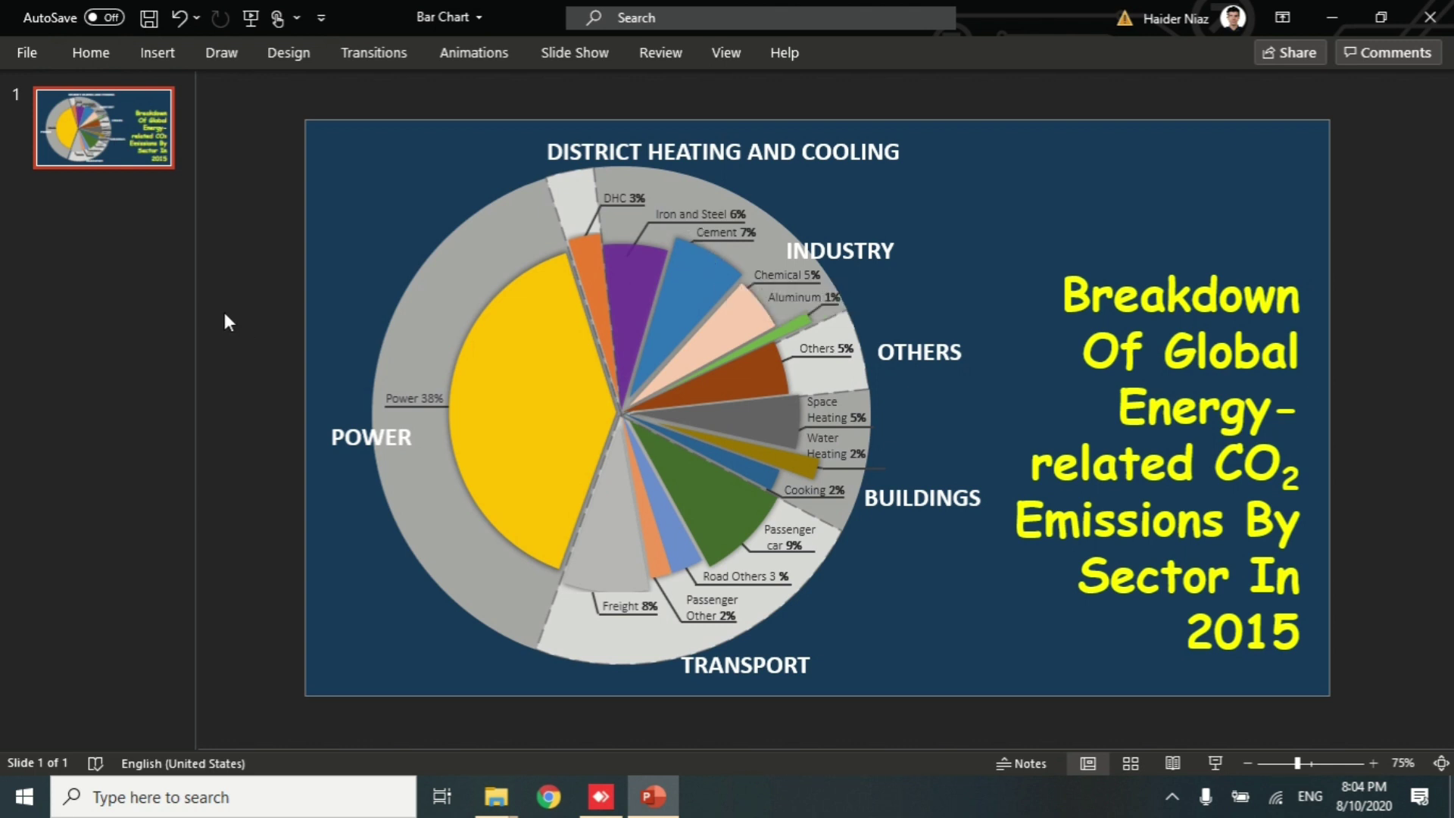
Add a new slide after slide 1 and delete its empty placeholders.
click(143, 188)
key(Return)
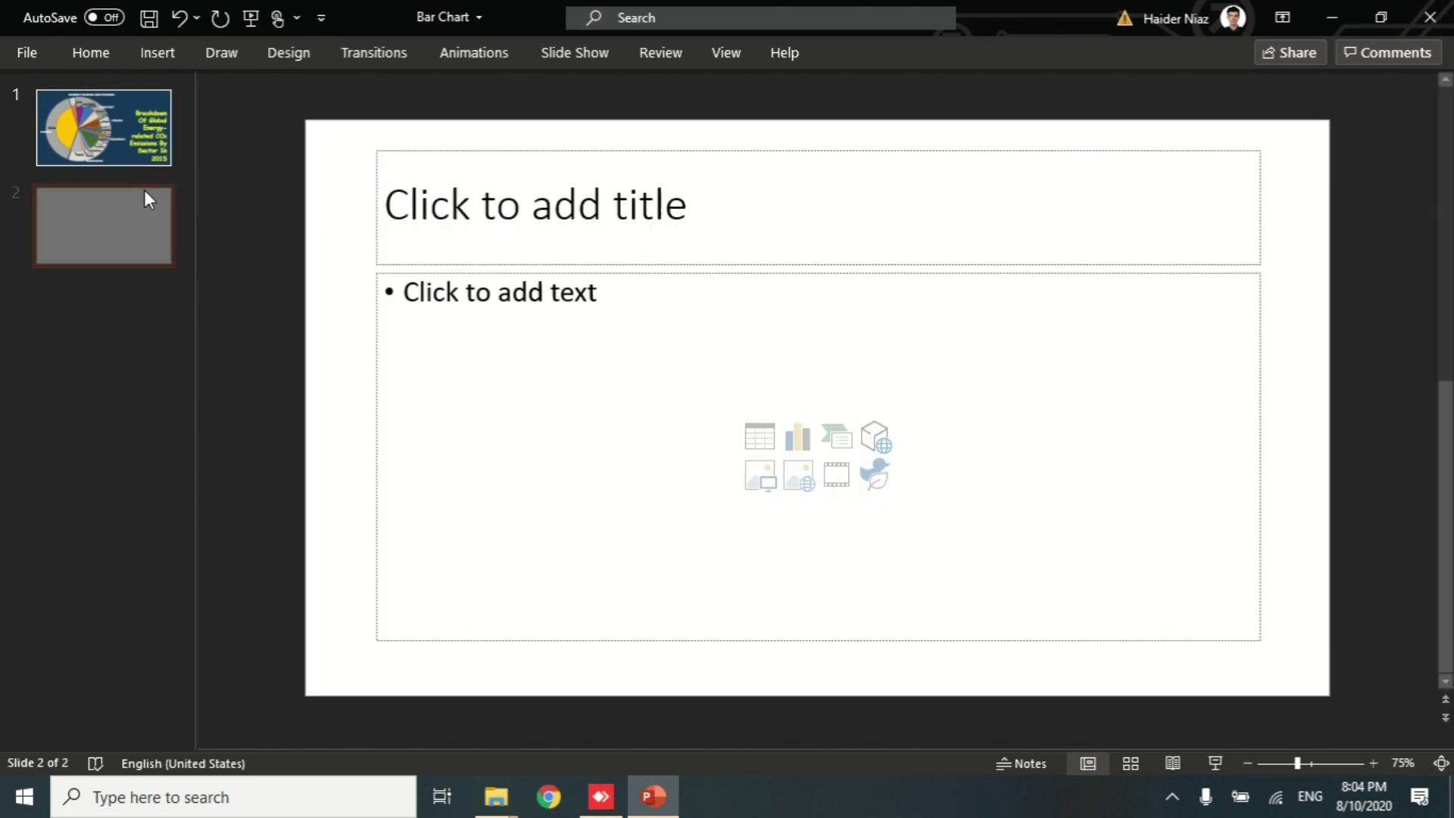
click(337, 185)
key(ctrl+a)
key(Delete)
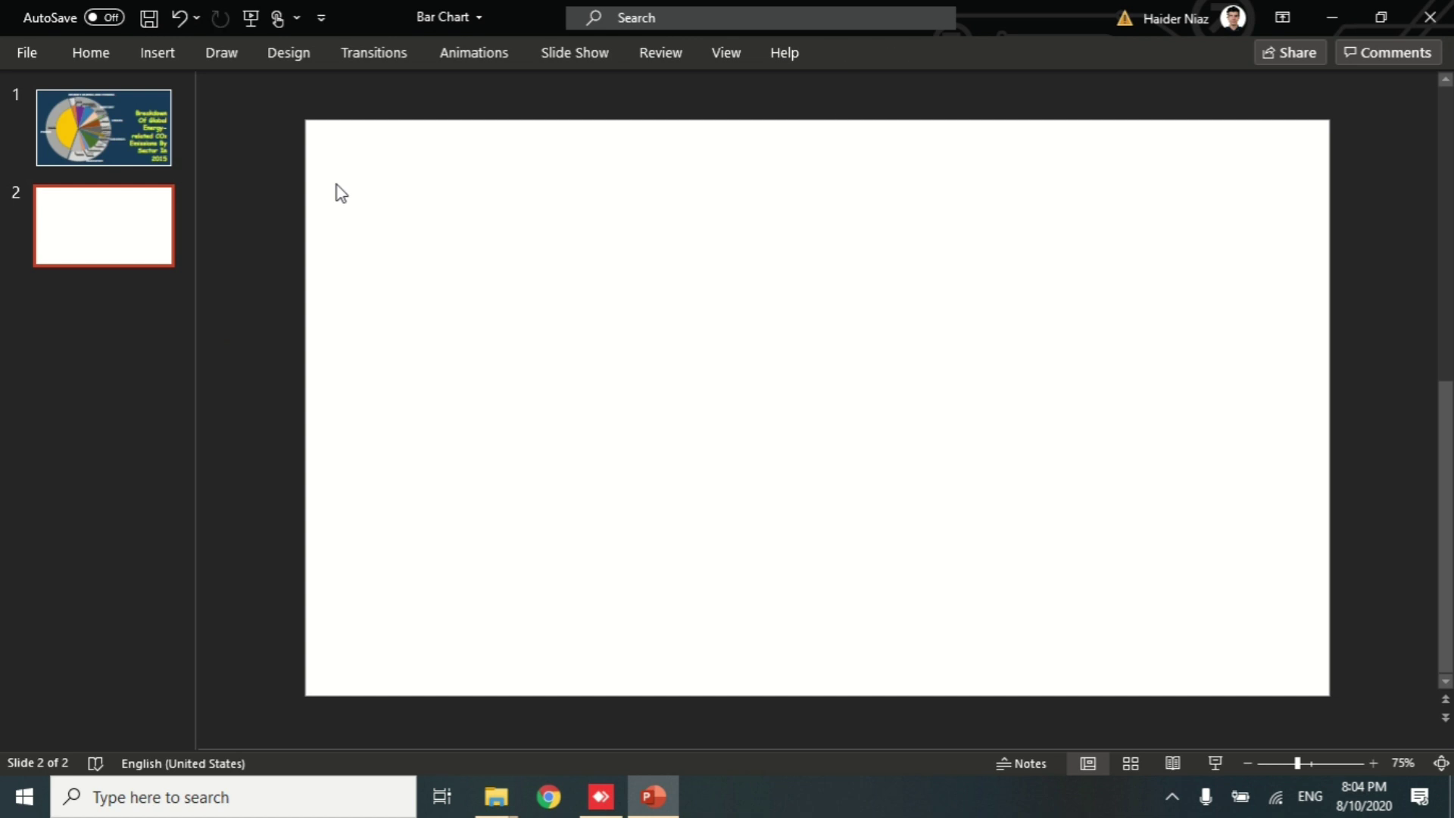
Insert a default pie chart on the blank slide 2.
click(160, 55)
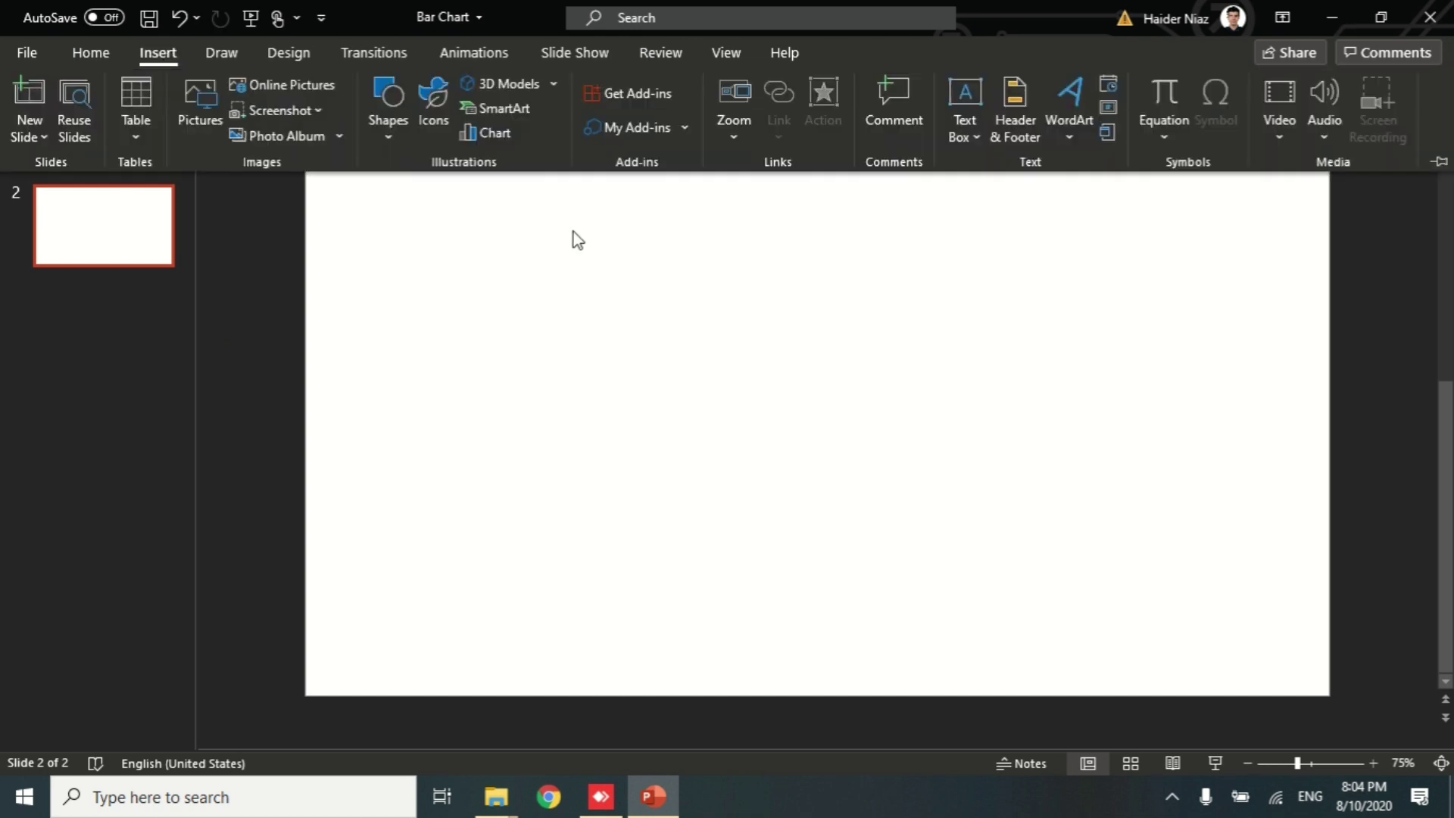
click(506, 132)
click(480, 258)
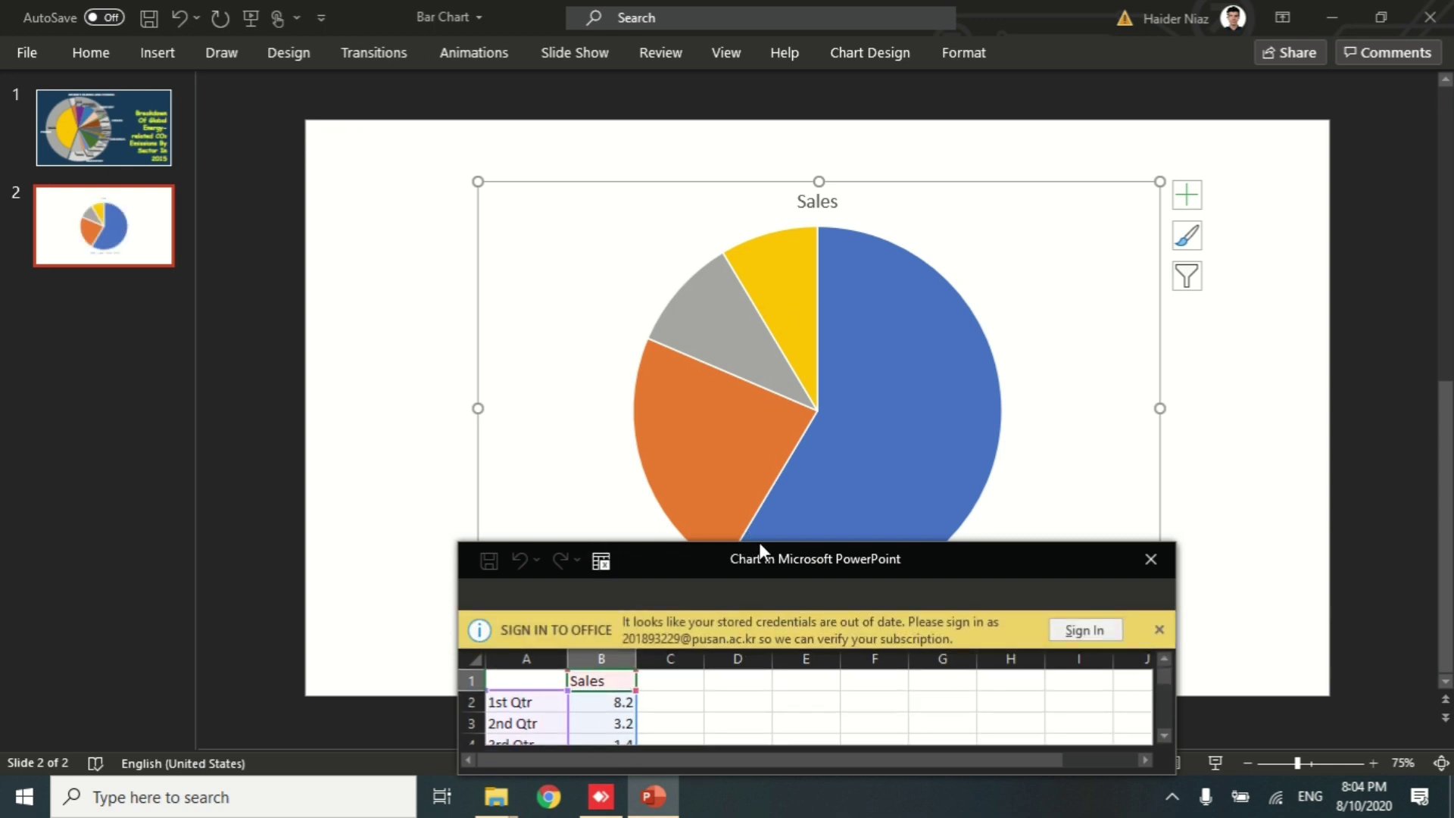
Paste the CO2 sector names and values (Power 38, DHC 3, Freight 8…) into the chart data starting at A1.
drag(762, 539, 762, 301)
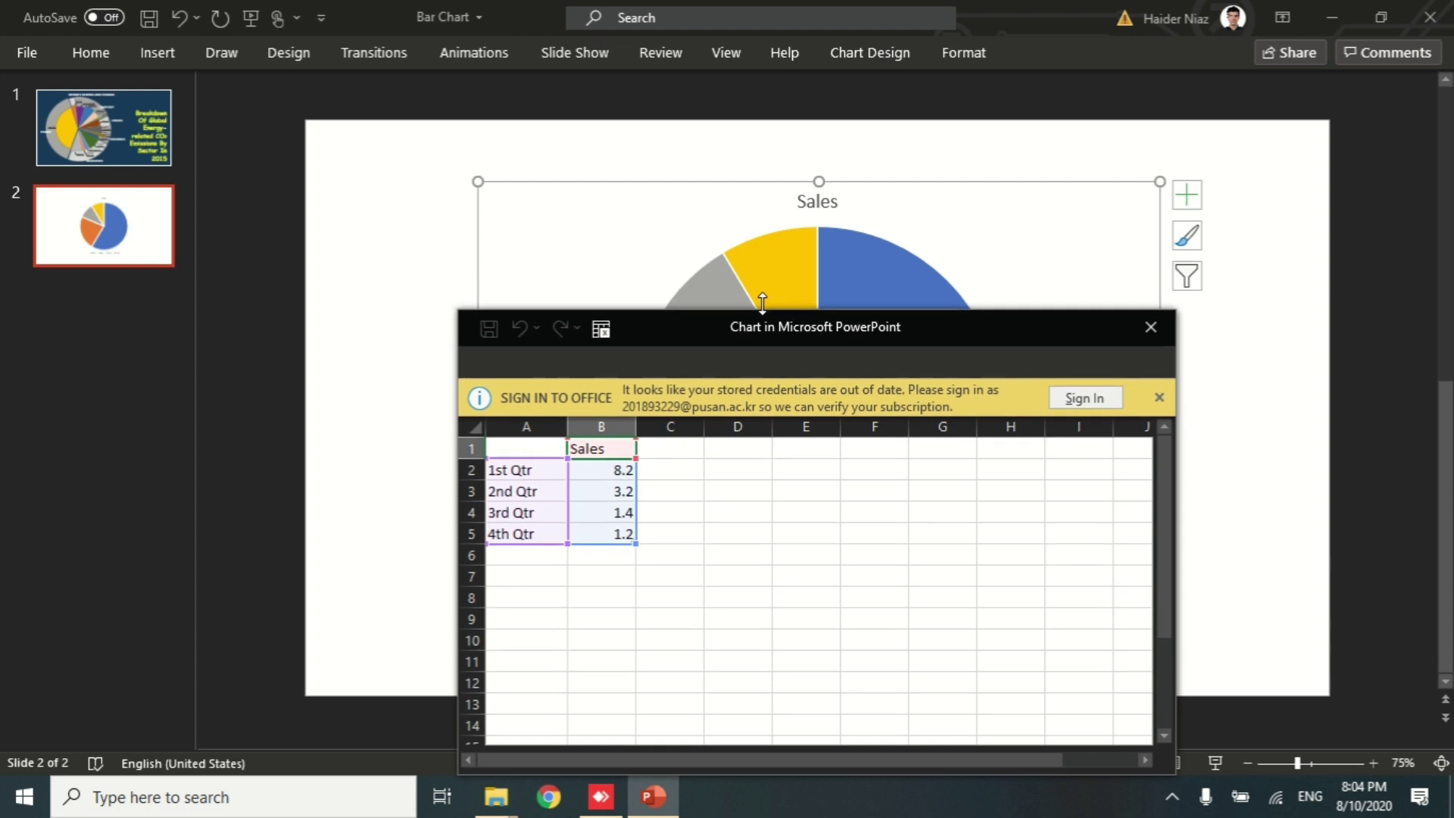
click(1159, 398)
click(533, 409)
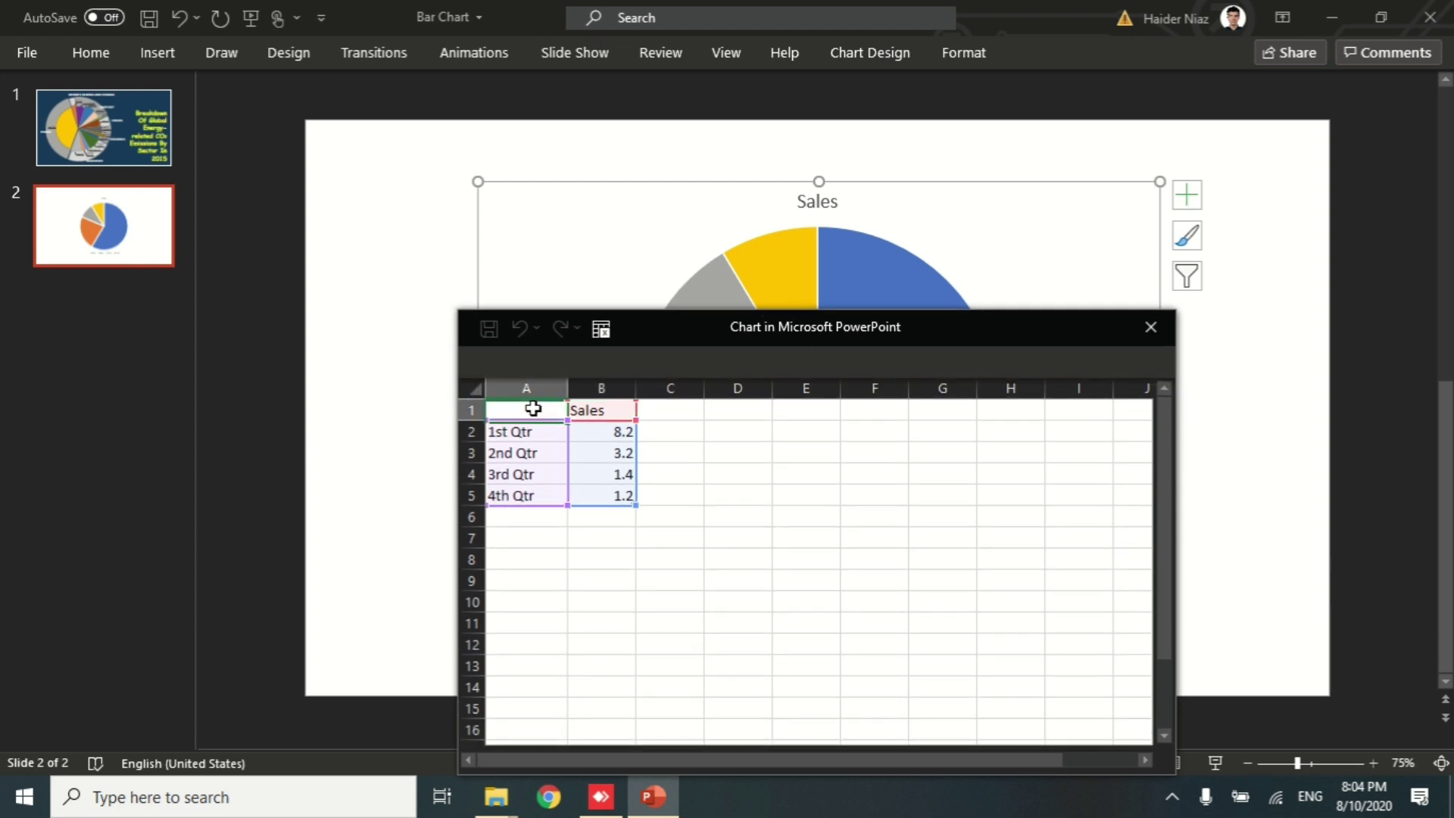
key(ctrl+v)
click(814, 477)
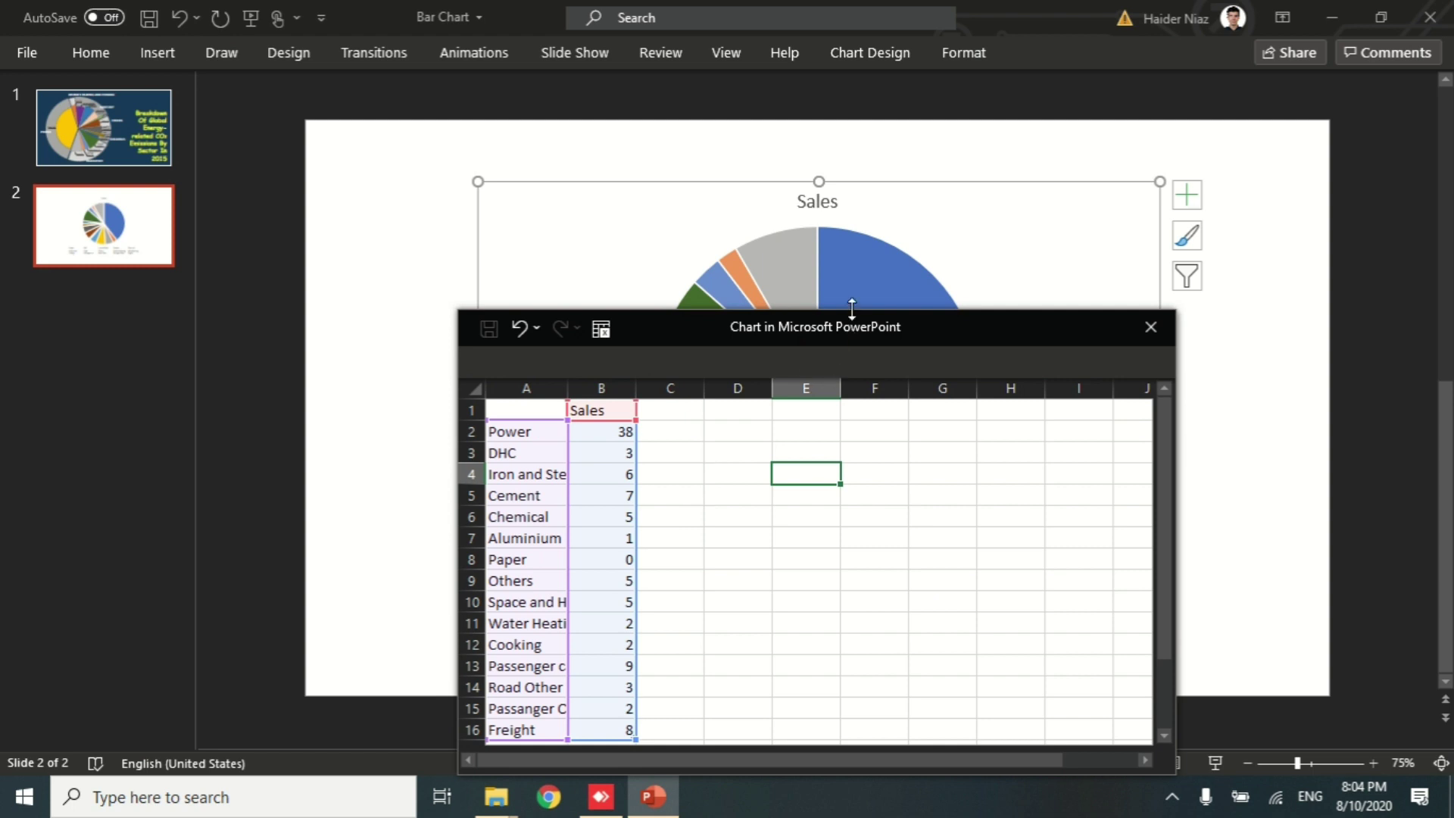
drag(852, 308, 912, 300)
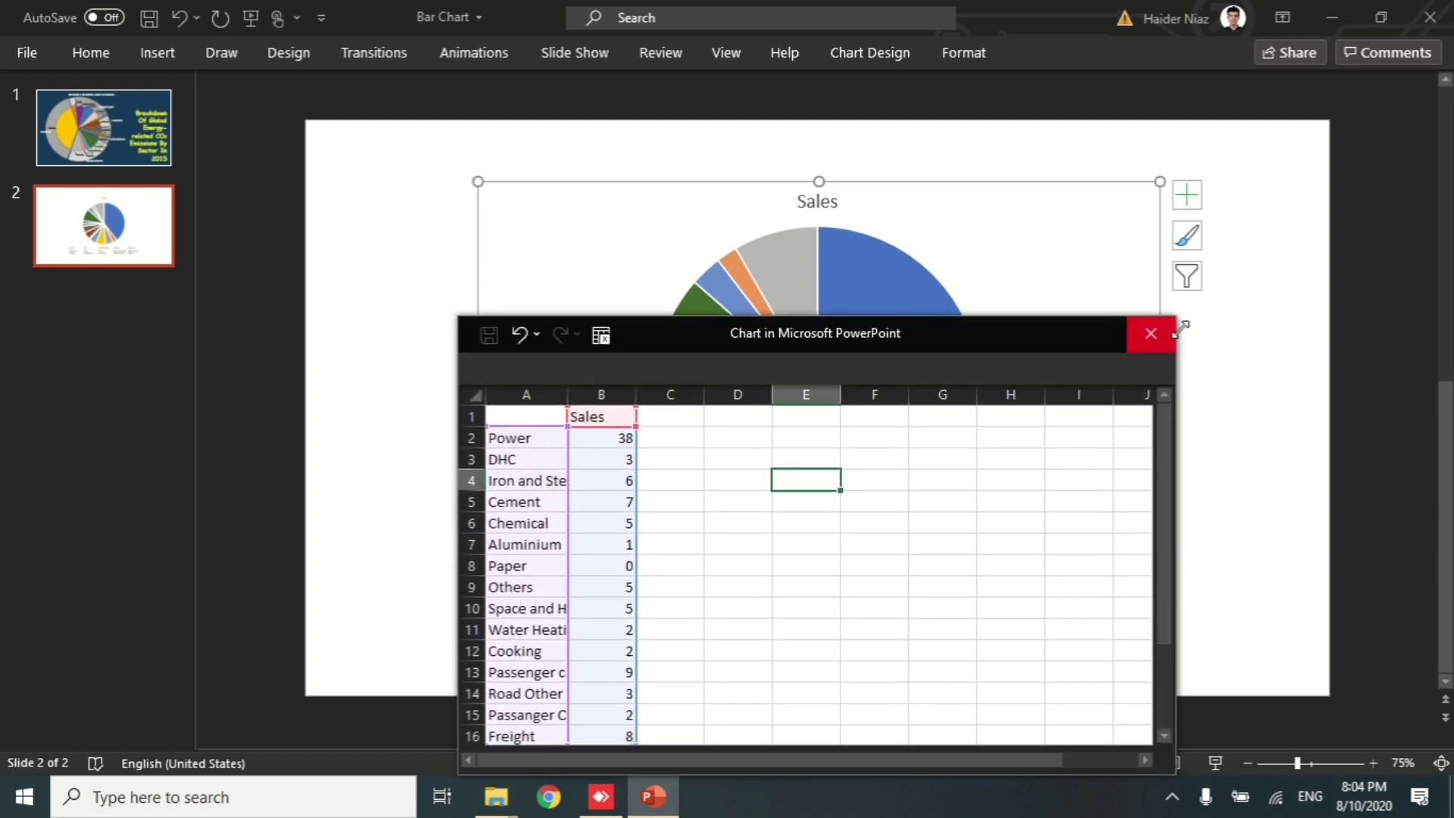
Delete the Sales chart title and legend, and shift the pie toward the left.
click(1139, 334)
click(820, 203)
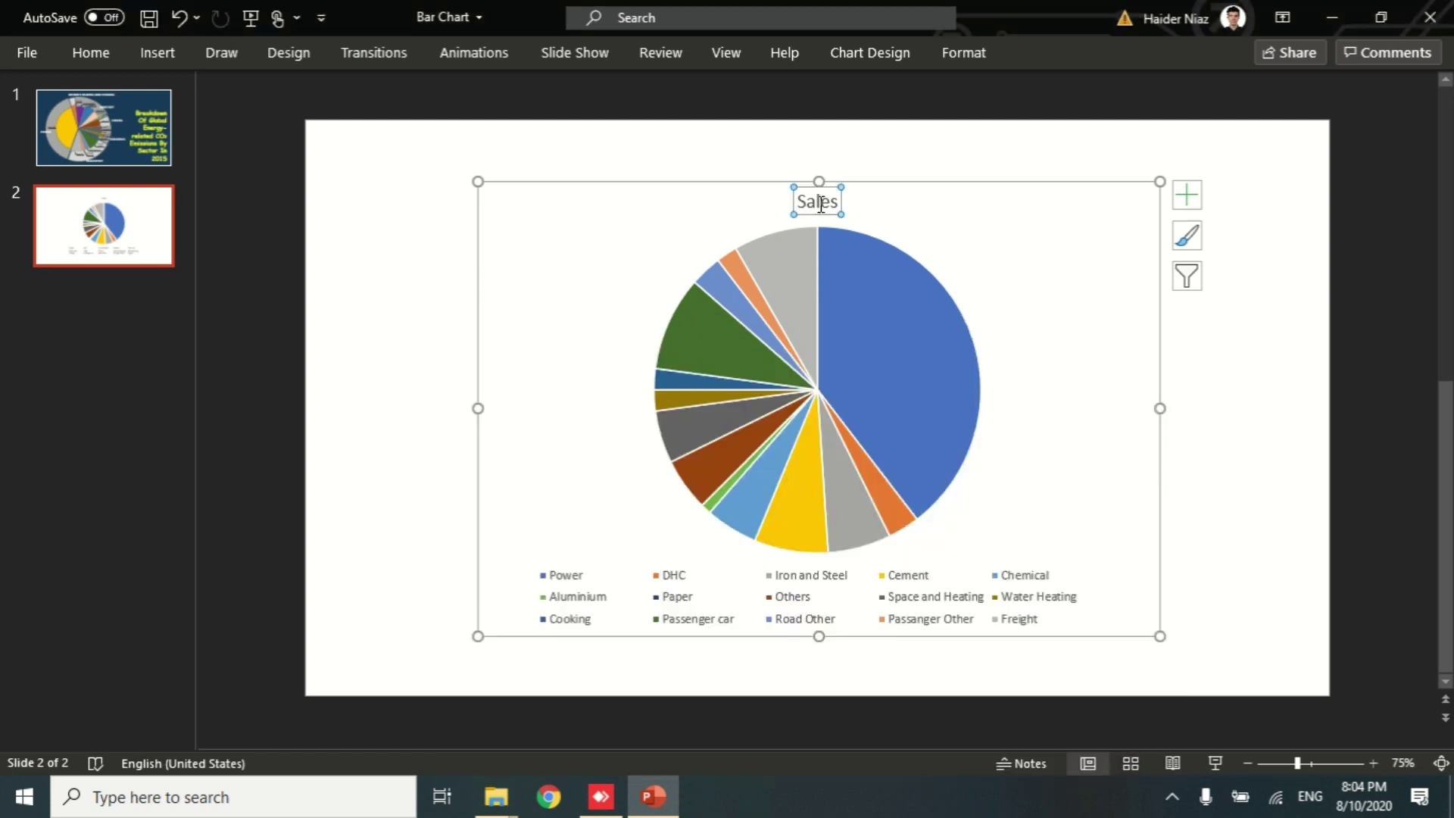
key(Delete)
click(956, 609)
key(Delete)
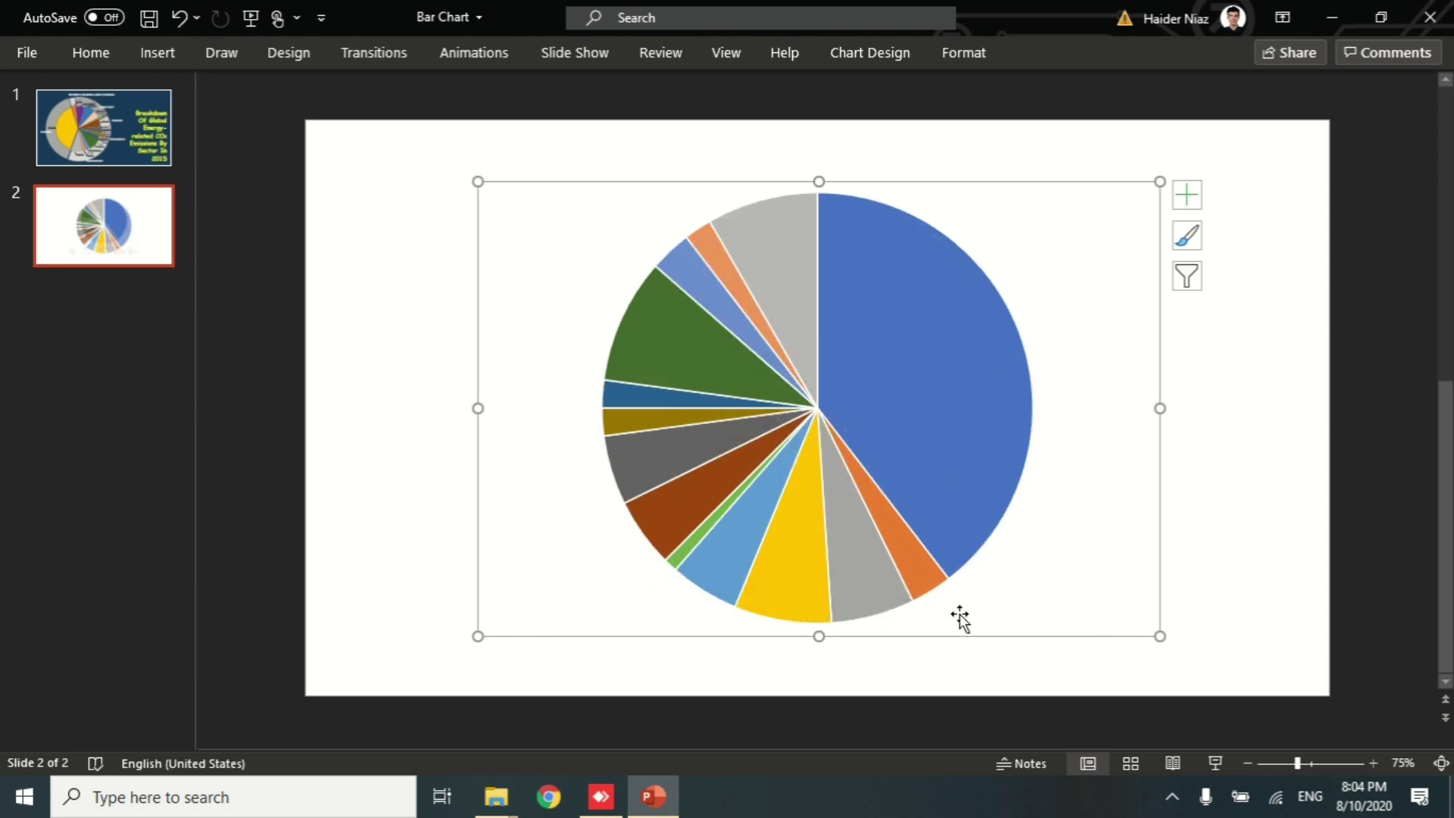
drag(1159, 470, 991, 460)
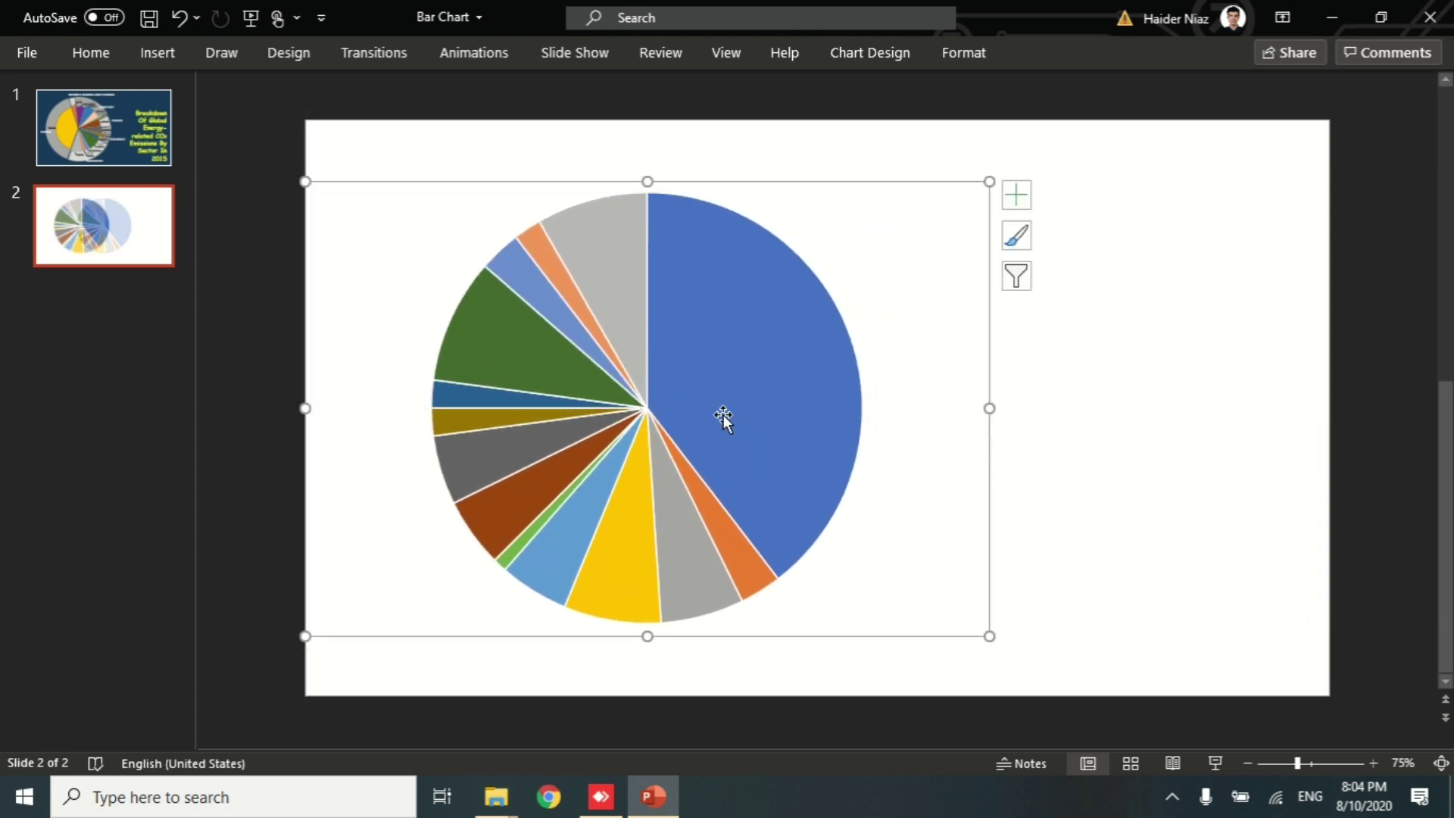
Rotate the pie to a 199° first-slice angle, then shrink it and move it up-left.
click(130, 121)
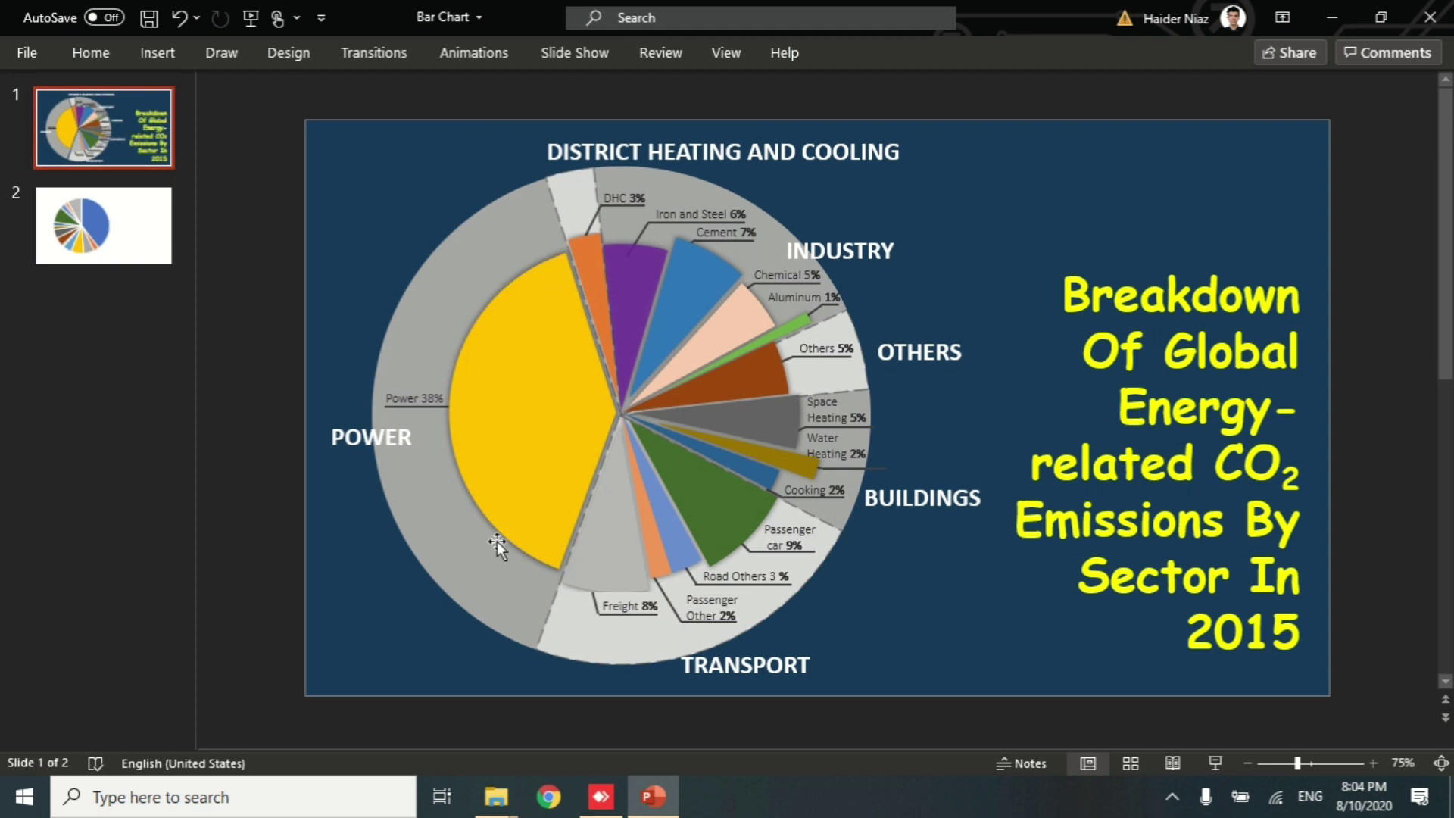
scroll(614, 375, down, 1)
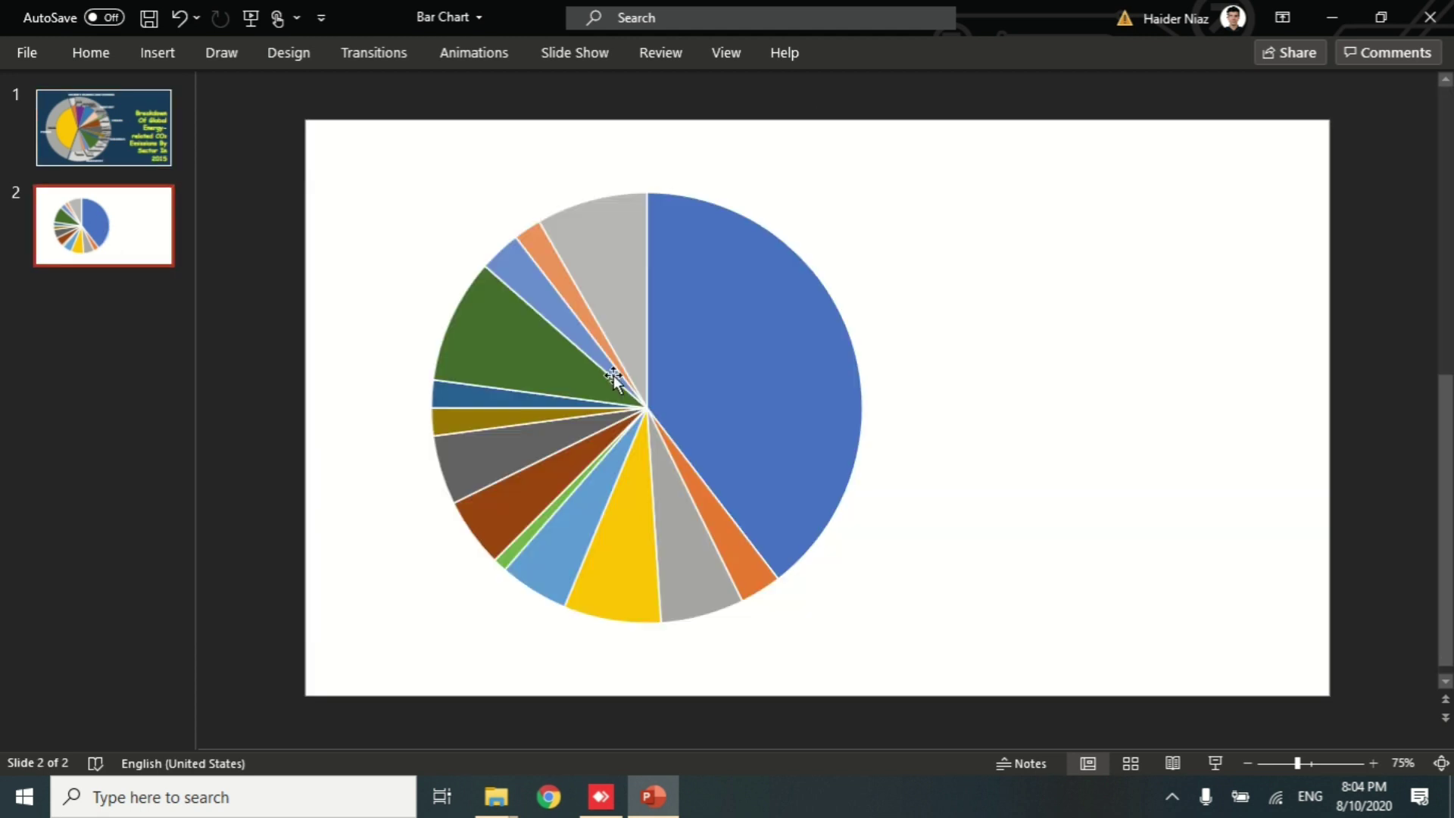
click(766, 371)
double_click(759, 367)
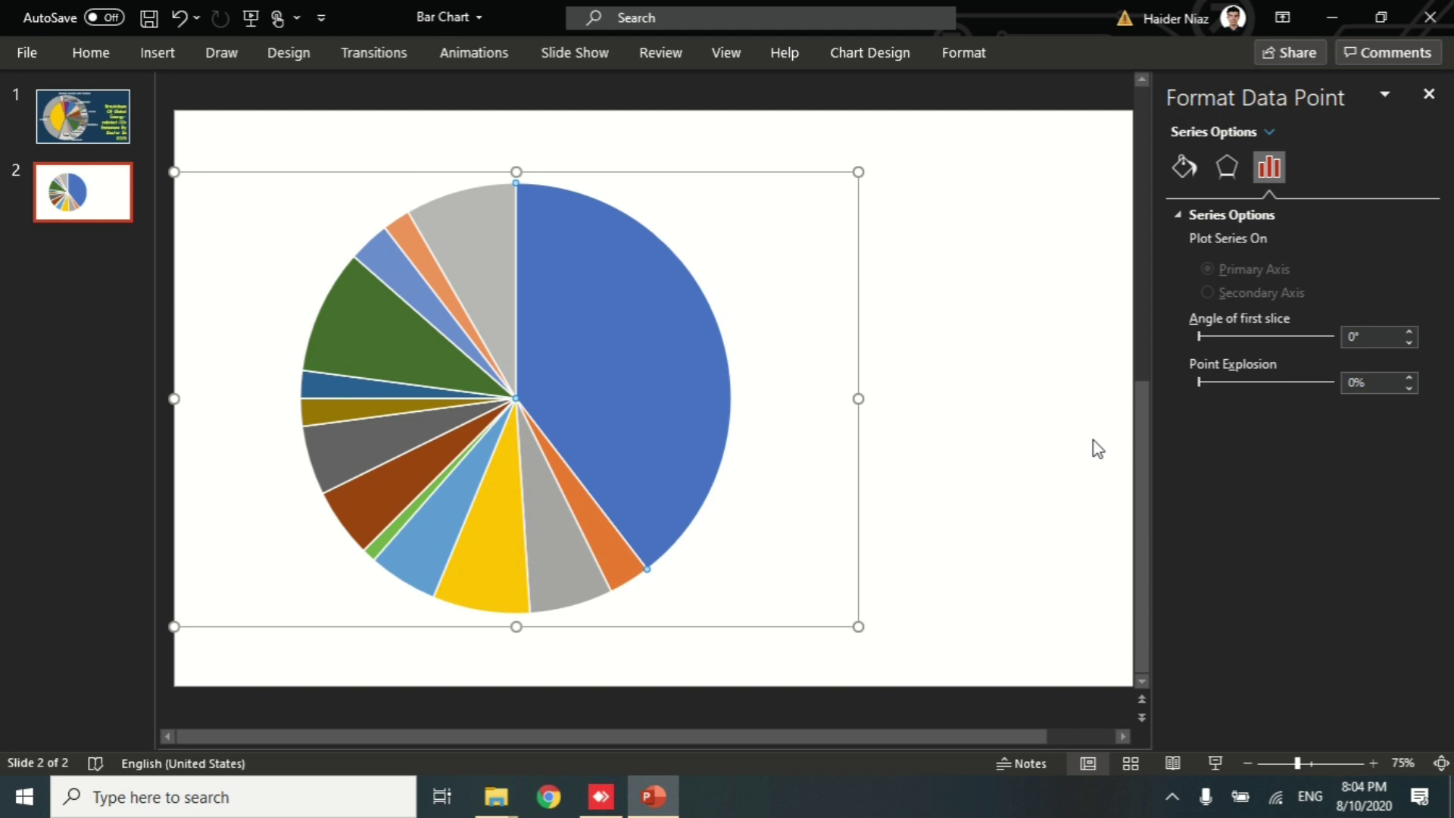
drag(1199, 337, 1279, 349)
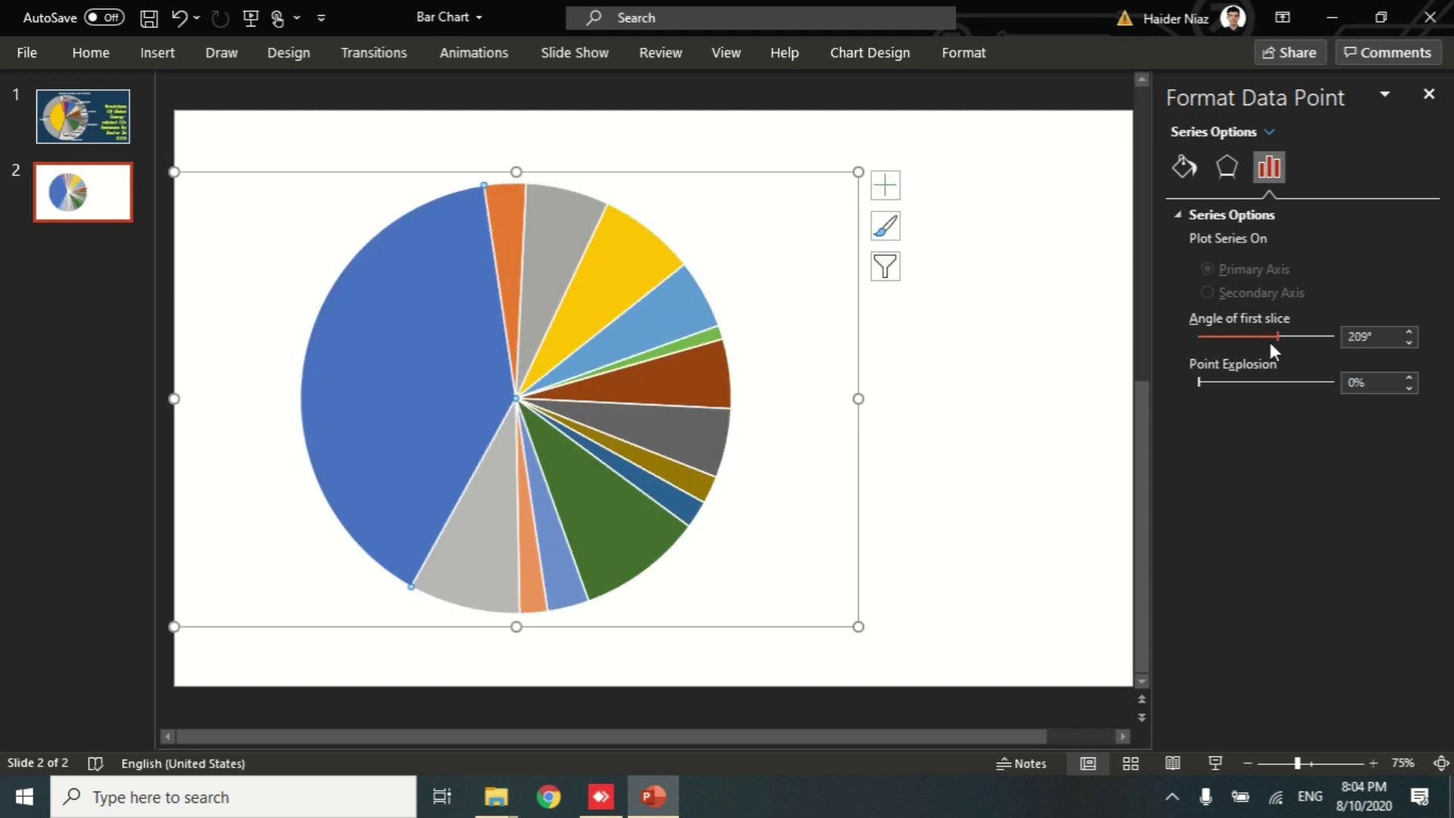
click(1090, 299)
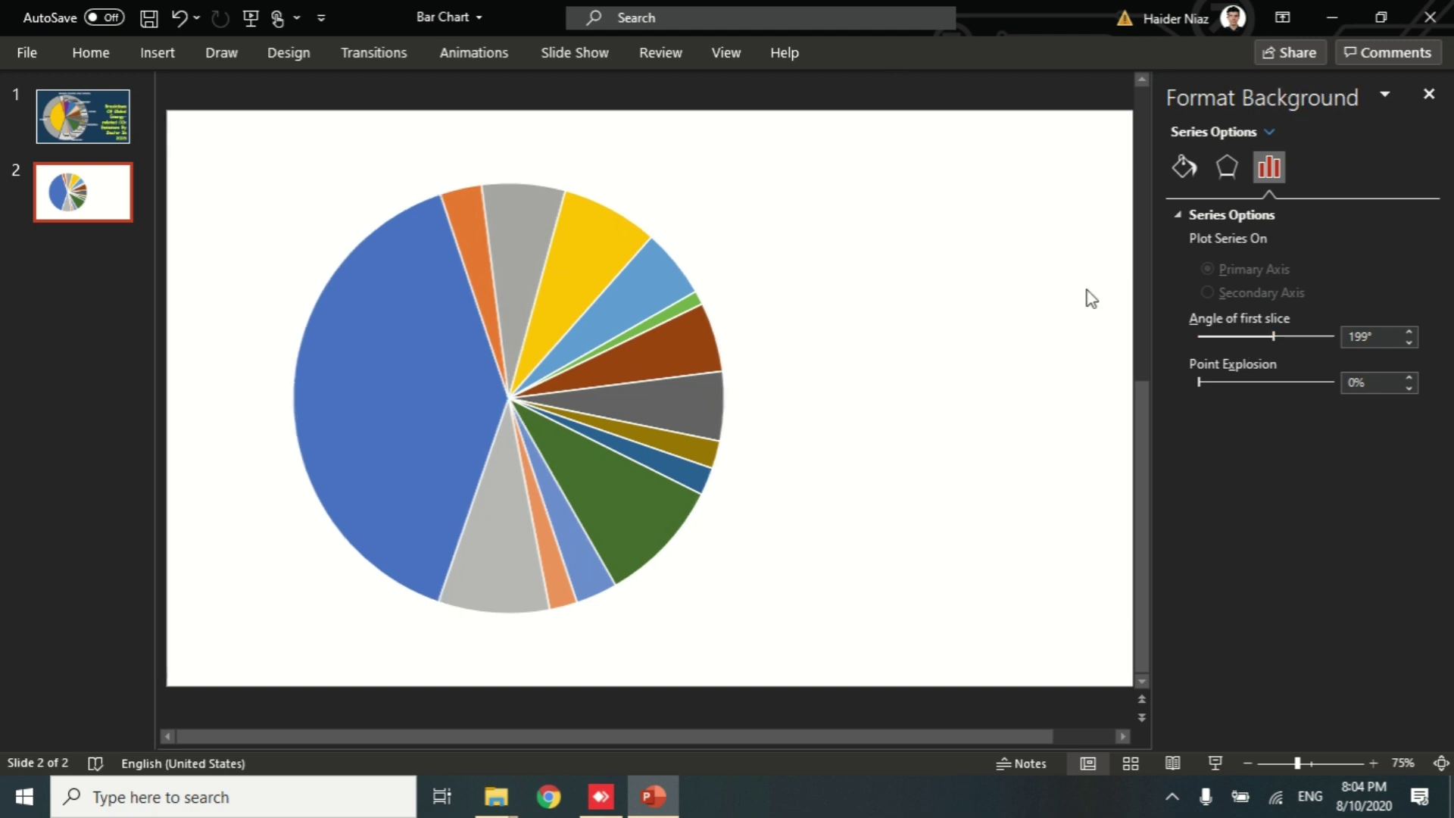
click(1428, 94)
drag(328, 202, 412, 272)
drag(828, 635, 752, 589)
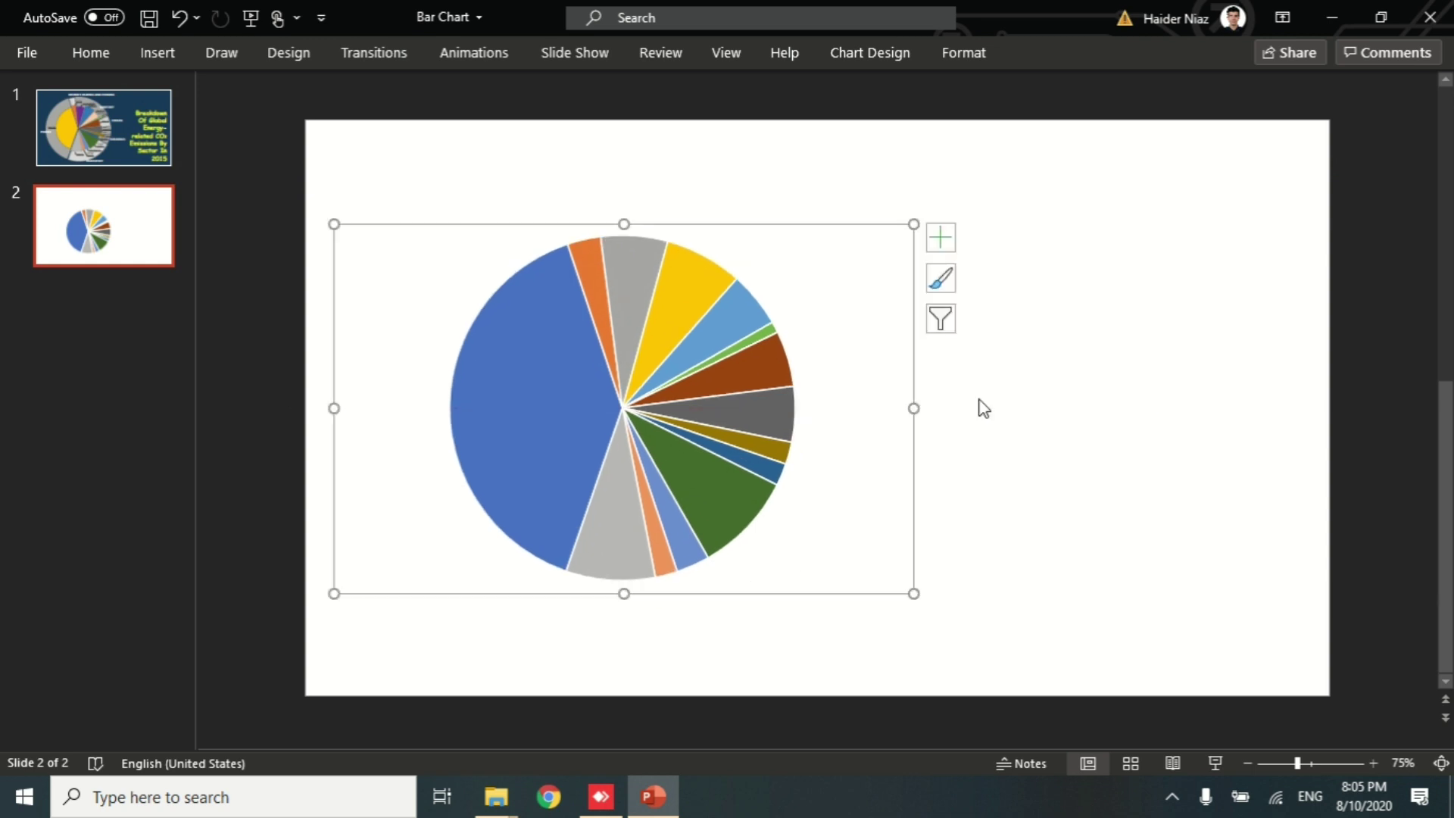
Draw a large oval over the pie chart.
click(1011, 384)
click(133, 53)
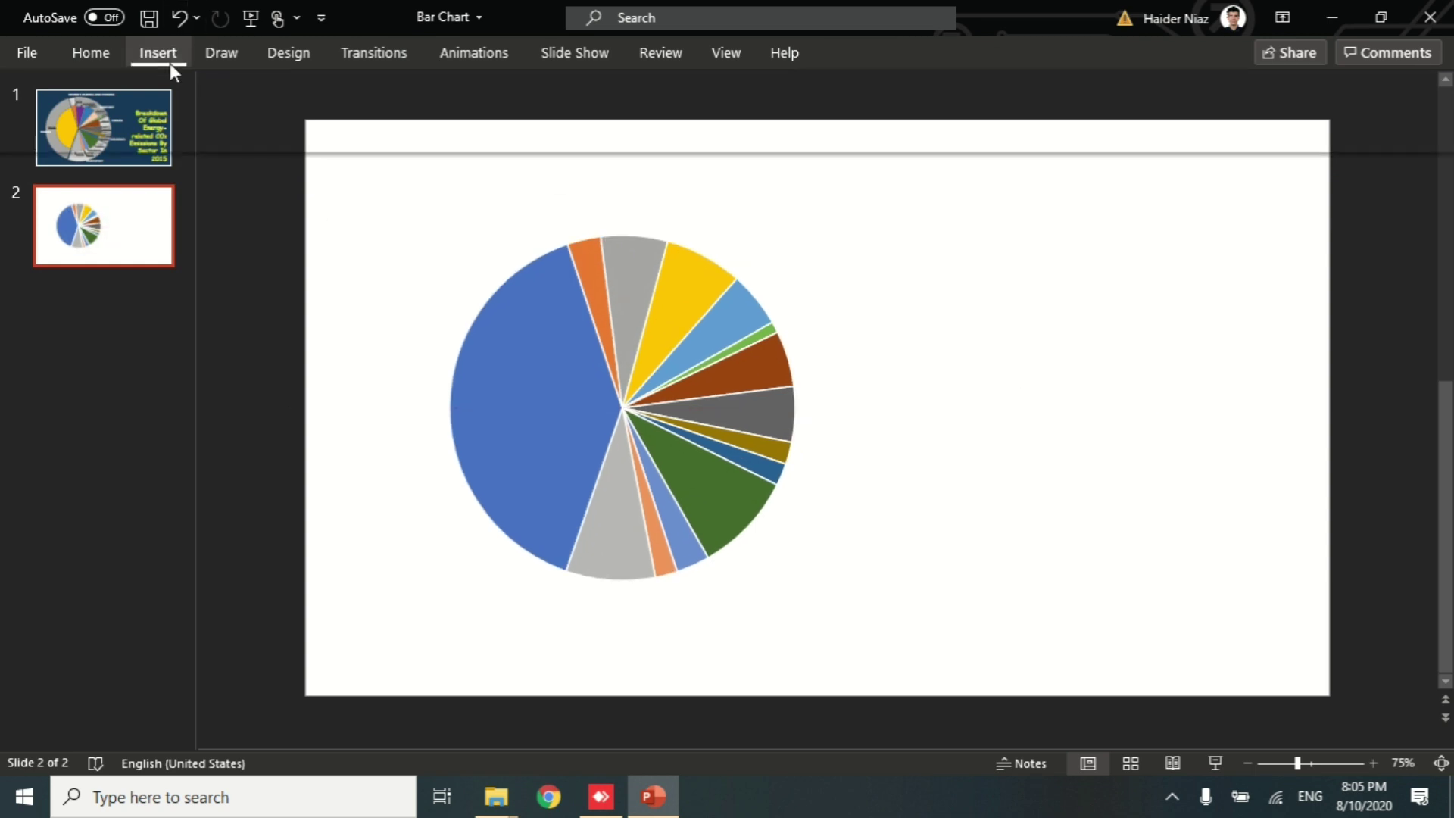
click(389, 106)
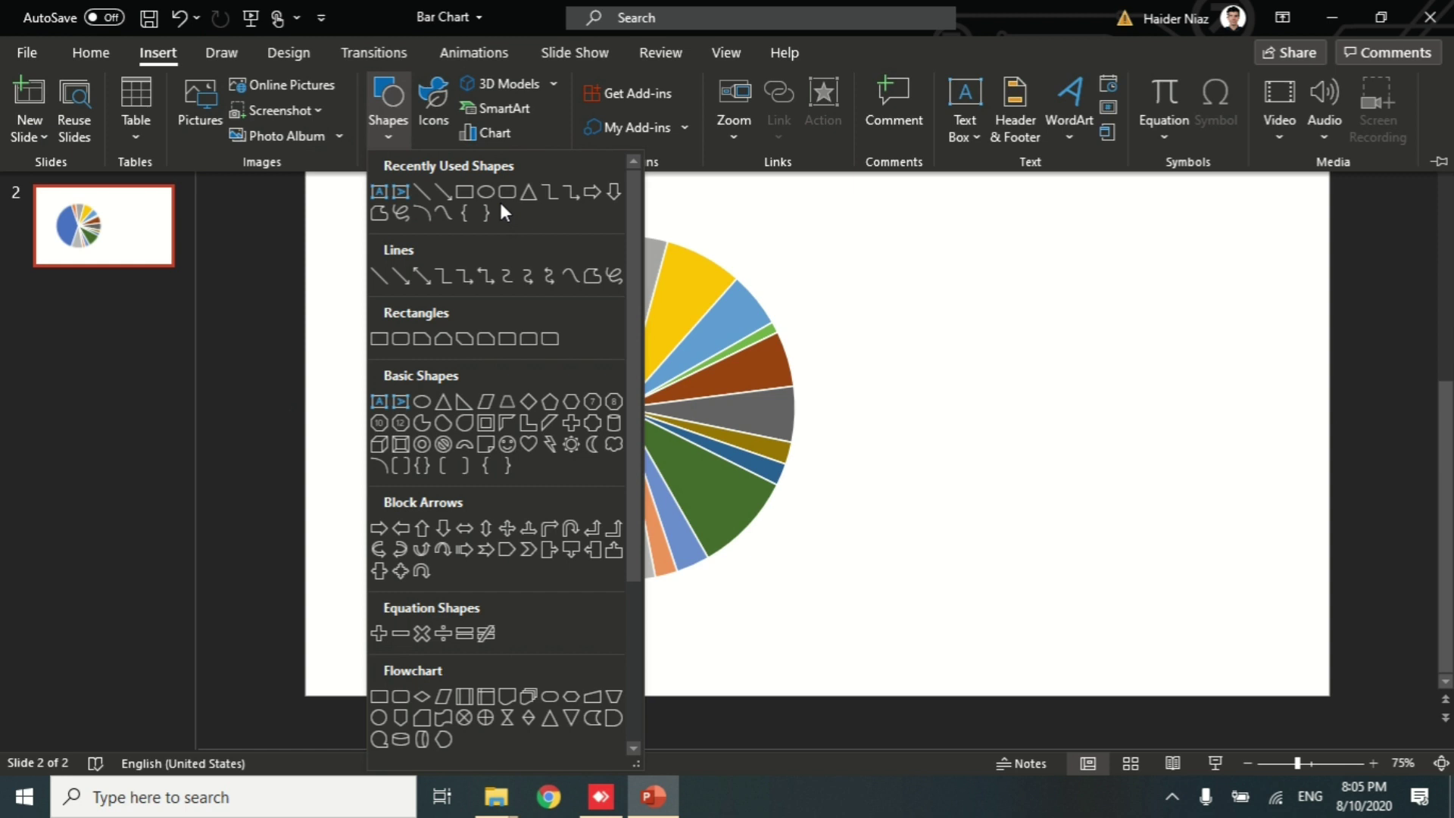
click(486, 192)
drag(410, 197, 912, 654)
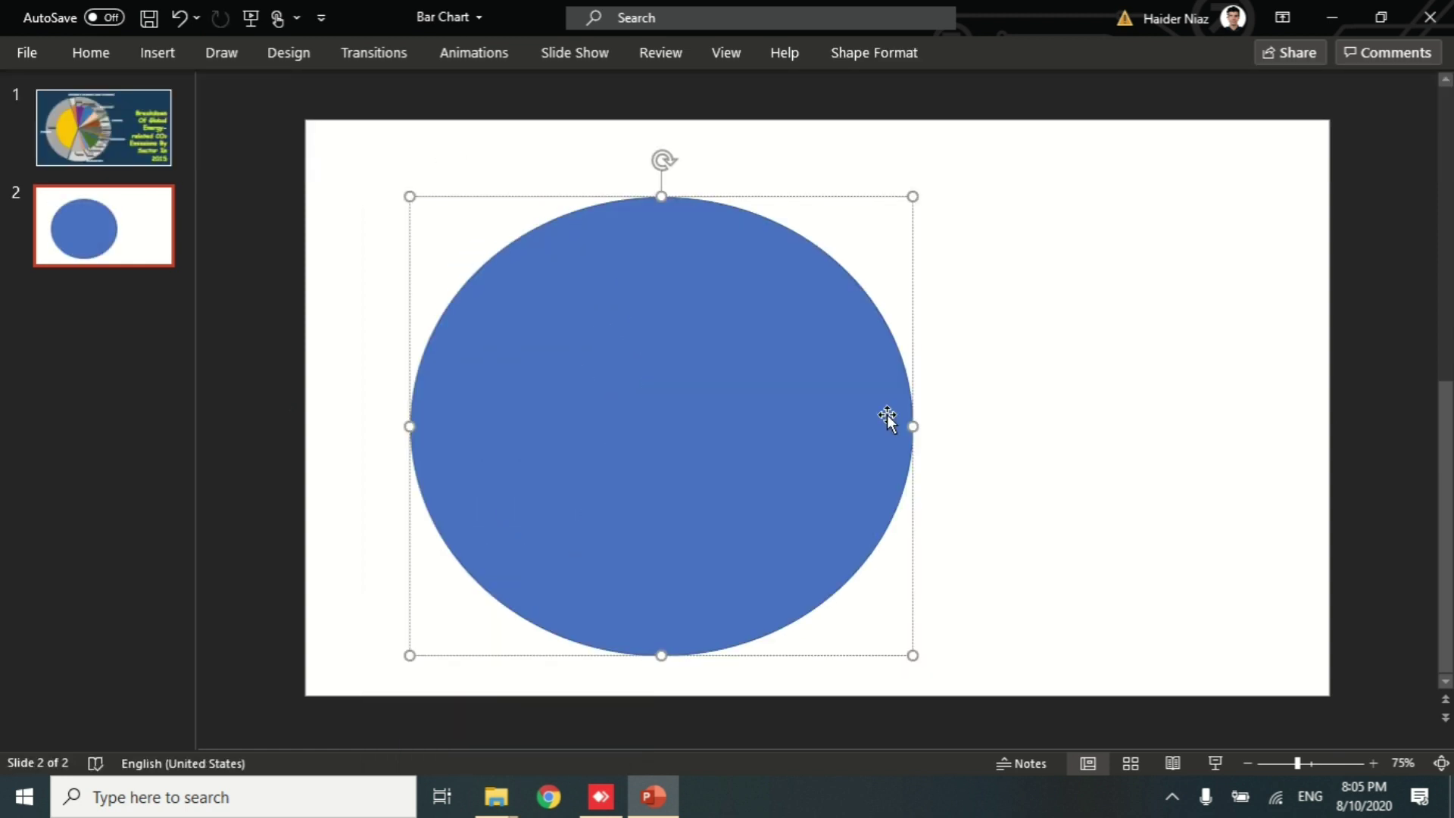
Size the oval to a 6.5" × 6.5" circle and center it over the pie.
click(874, 52)
click(1323, 90)
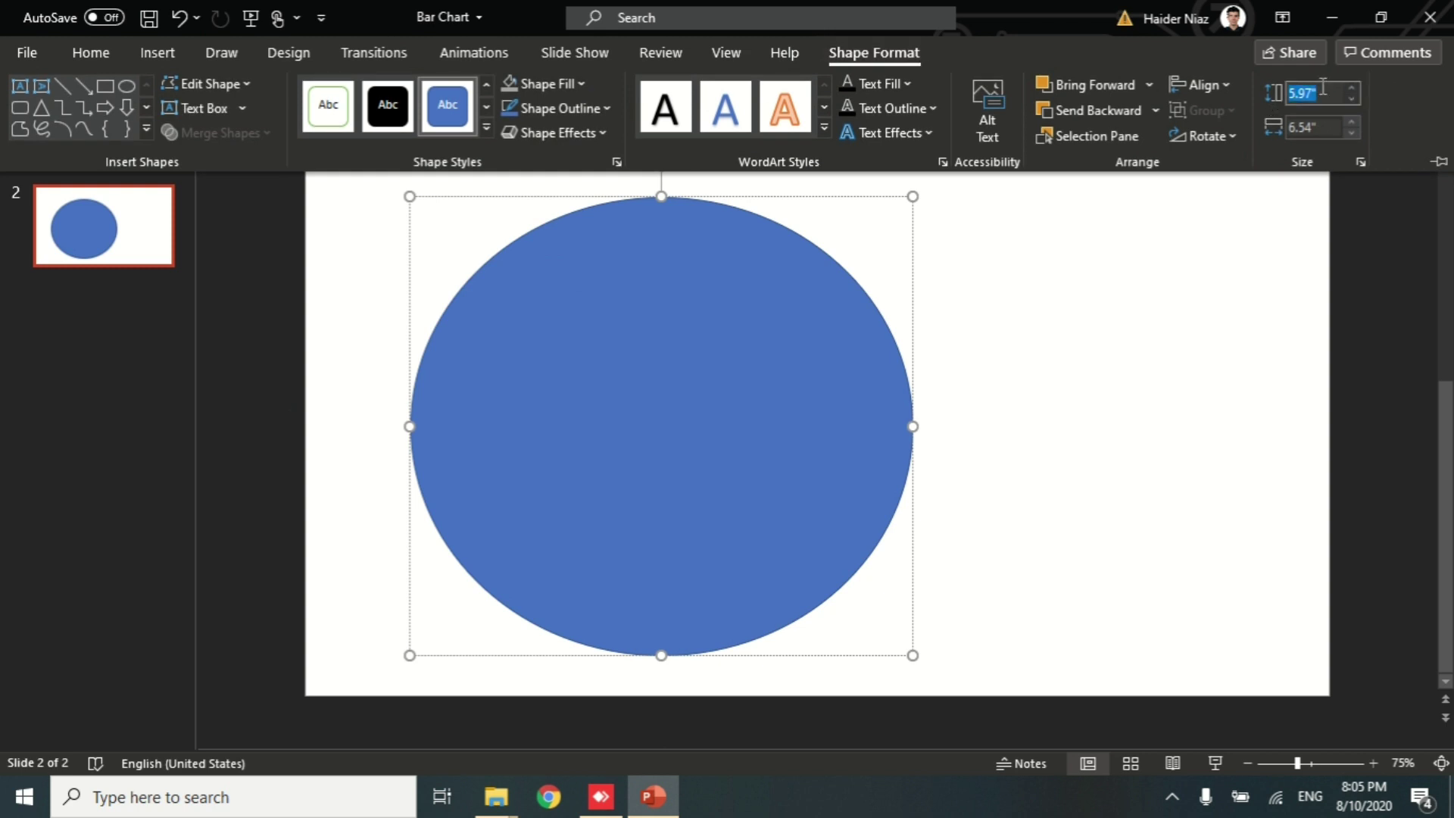
text(6.5)
key(Return)
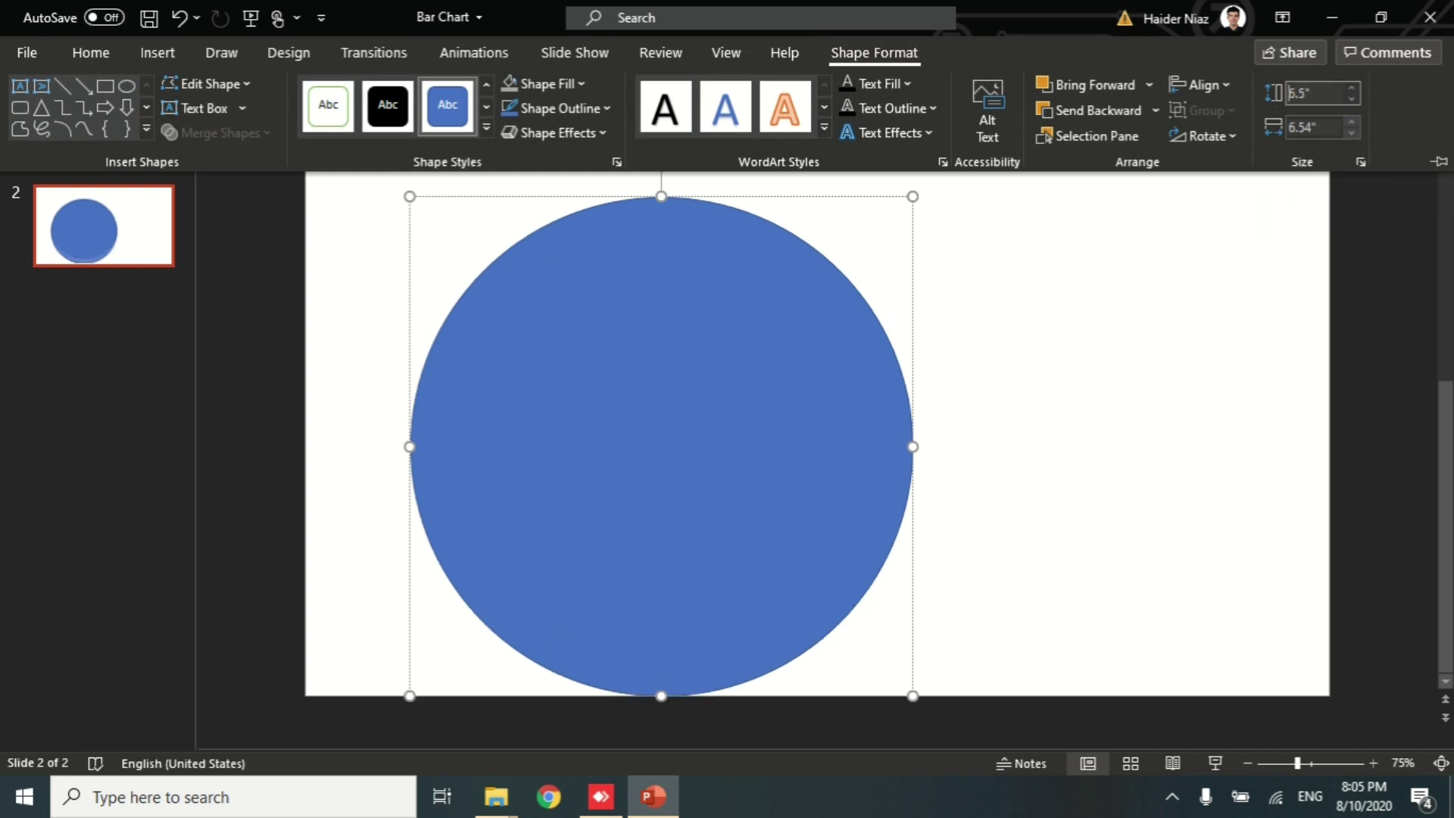
click(1324, 125)
text(6.5)
key(Return)
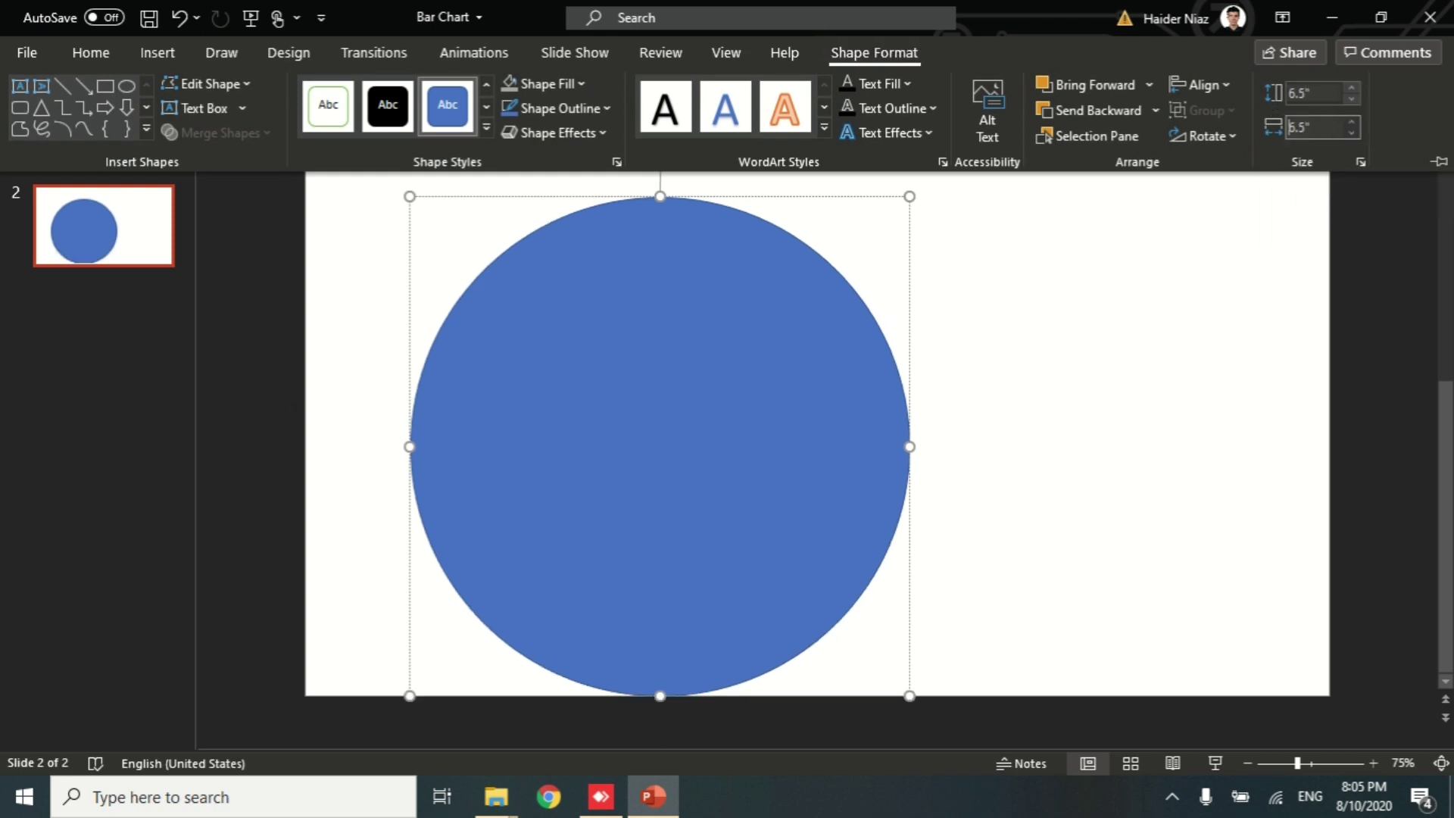
ctrl+scroll(1192, 239, down, 1)
click(797, 420)
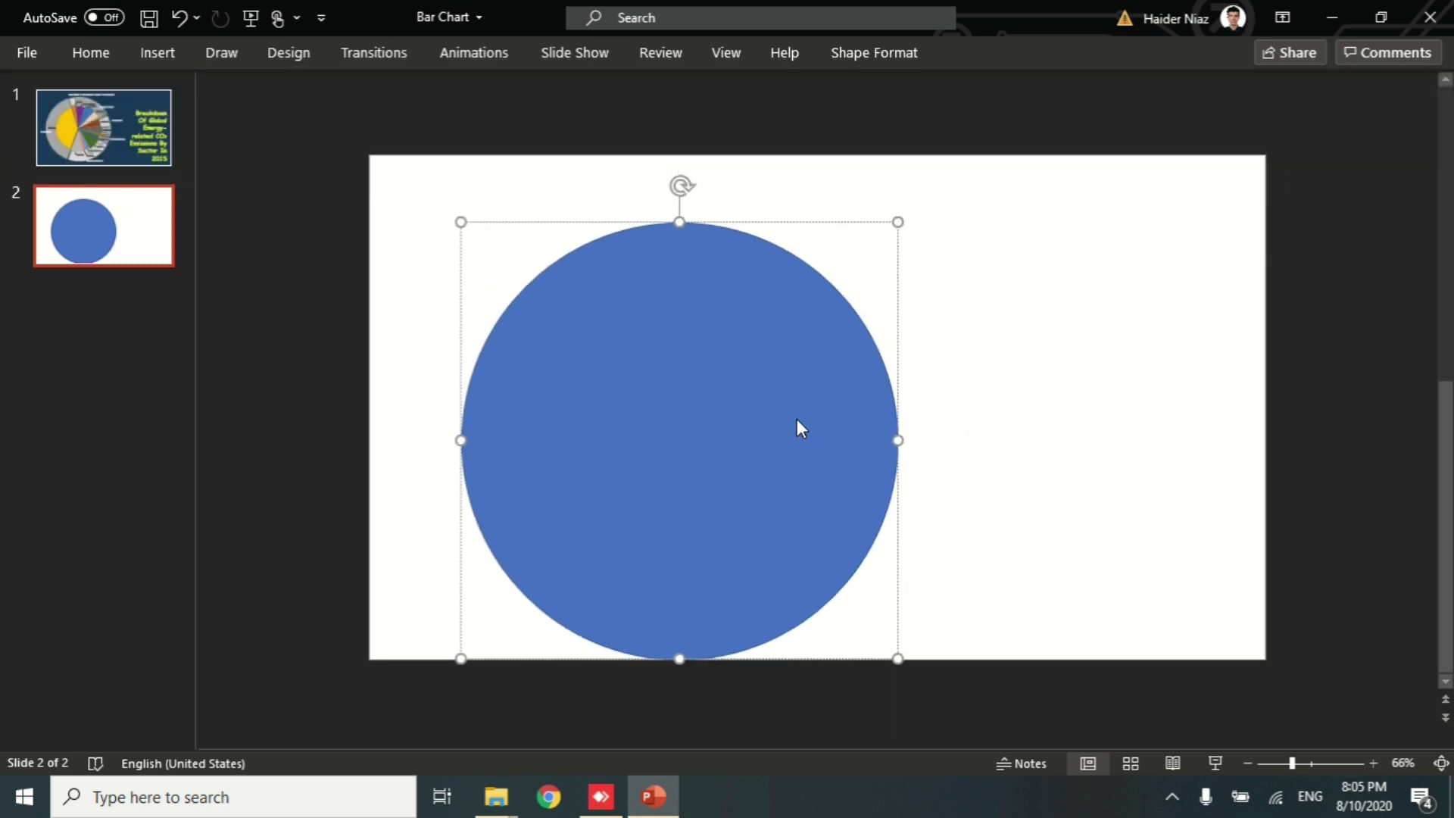
drag(725, 423, 692, 387)
Send the circle behind the pie and make it light grey with no outline.
right_click(692, 387)
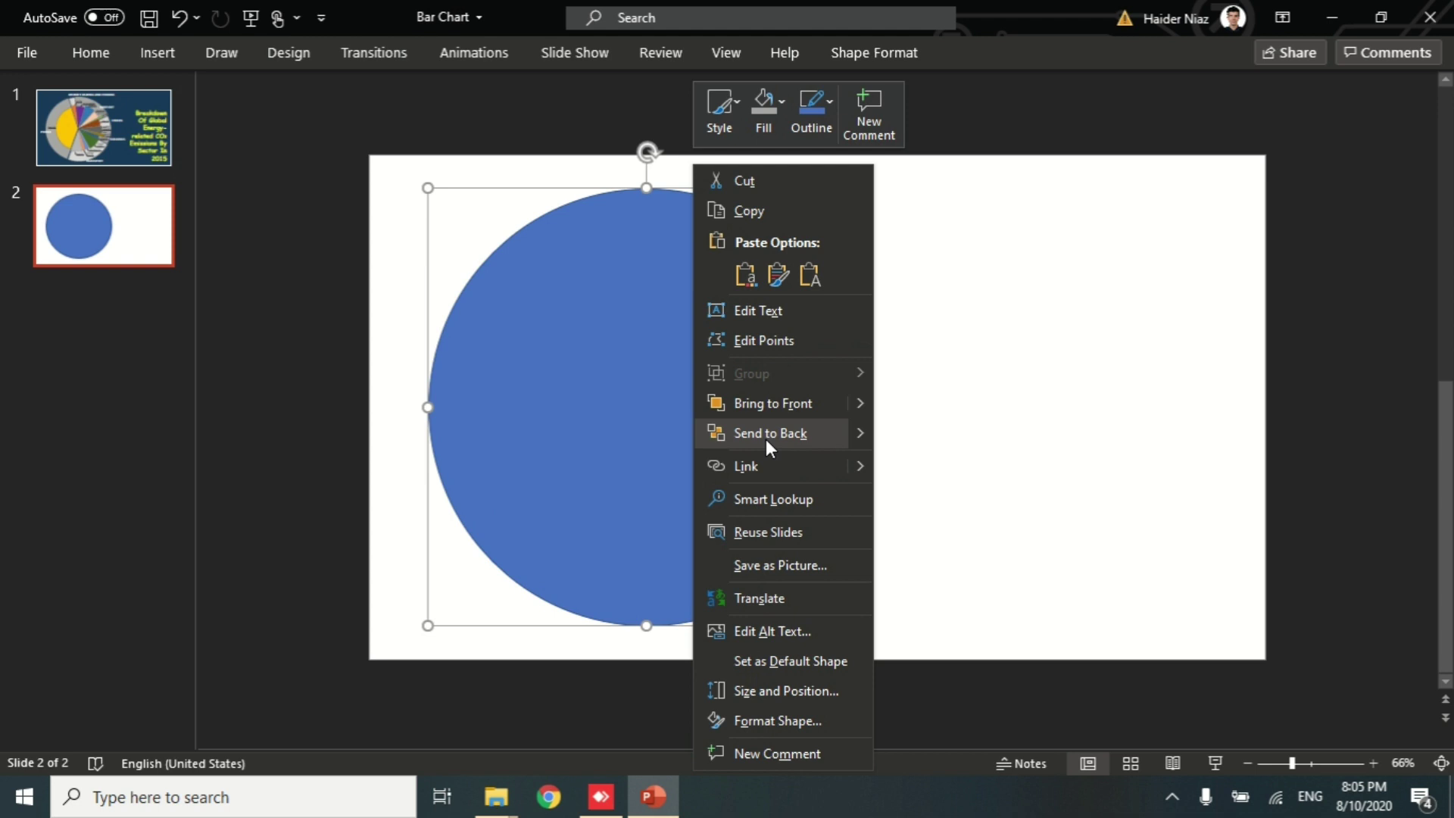
click(766, 439)
click(1025, 430)
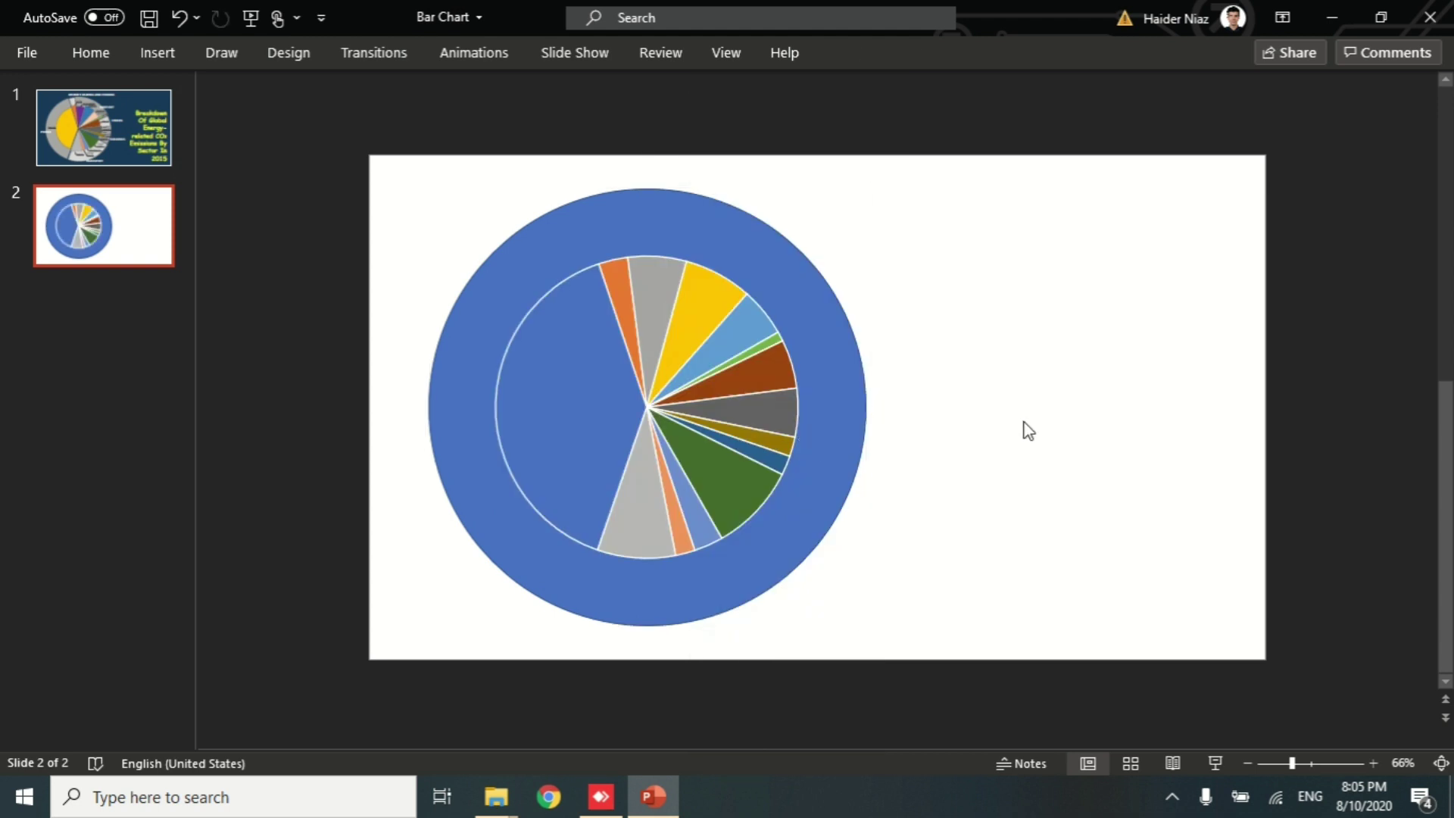
click(817, 402)
double_click(843, 379)
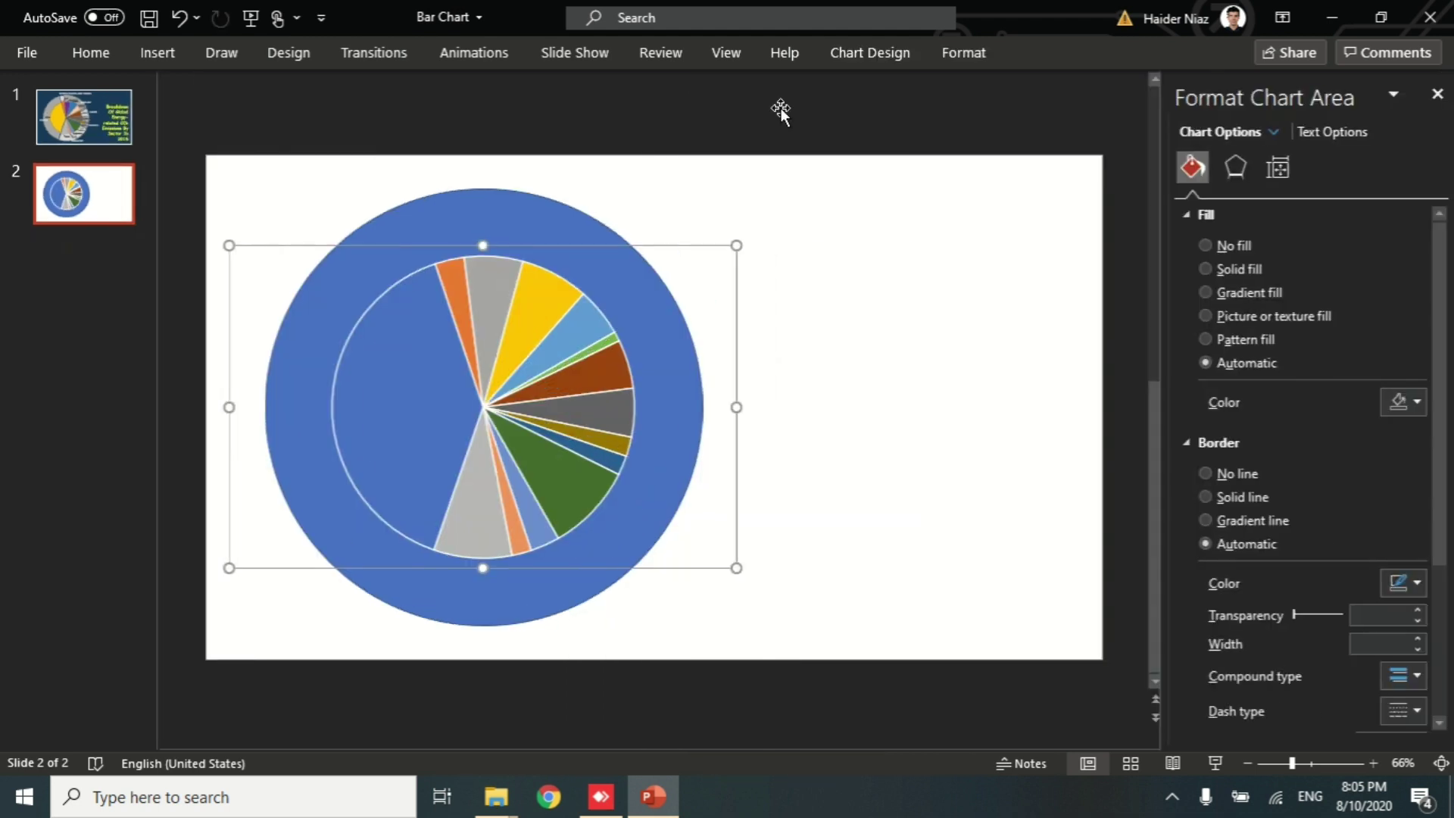
click(476, 208)
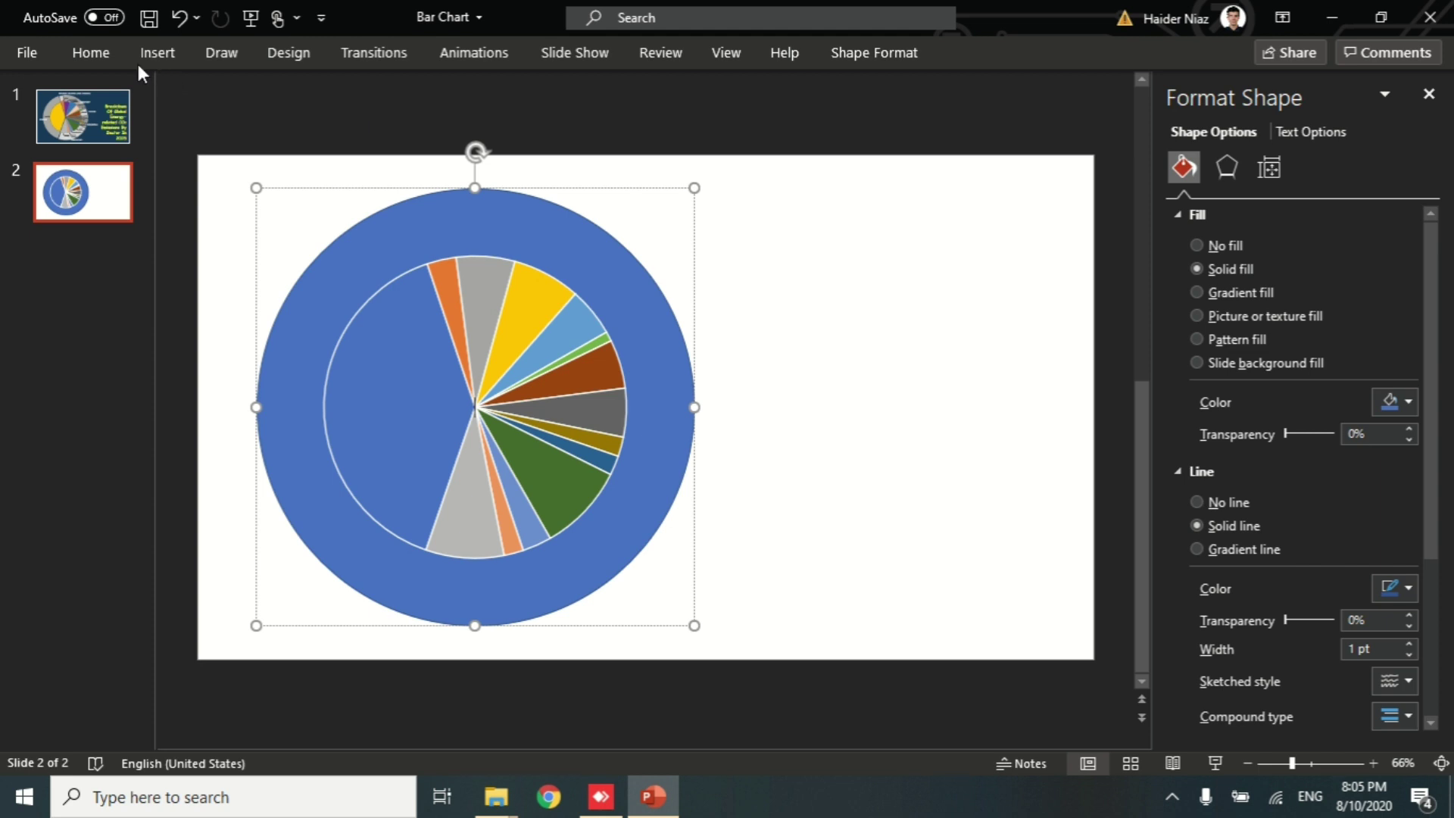
click(97, 51)
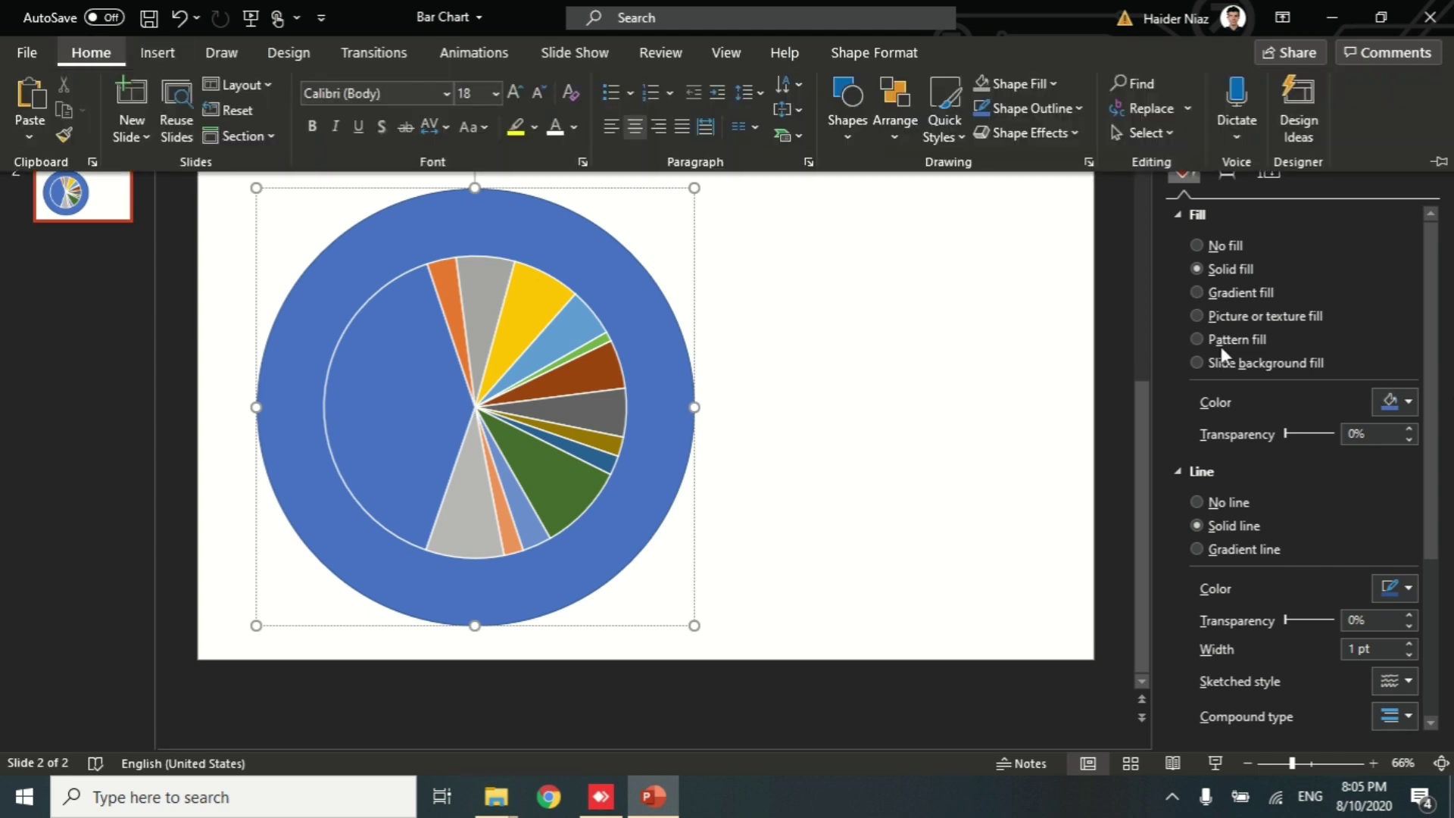
click(1210, 498)
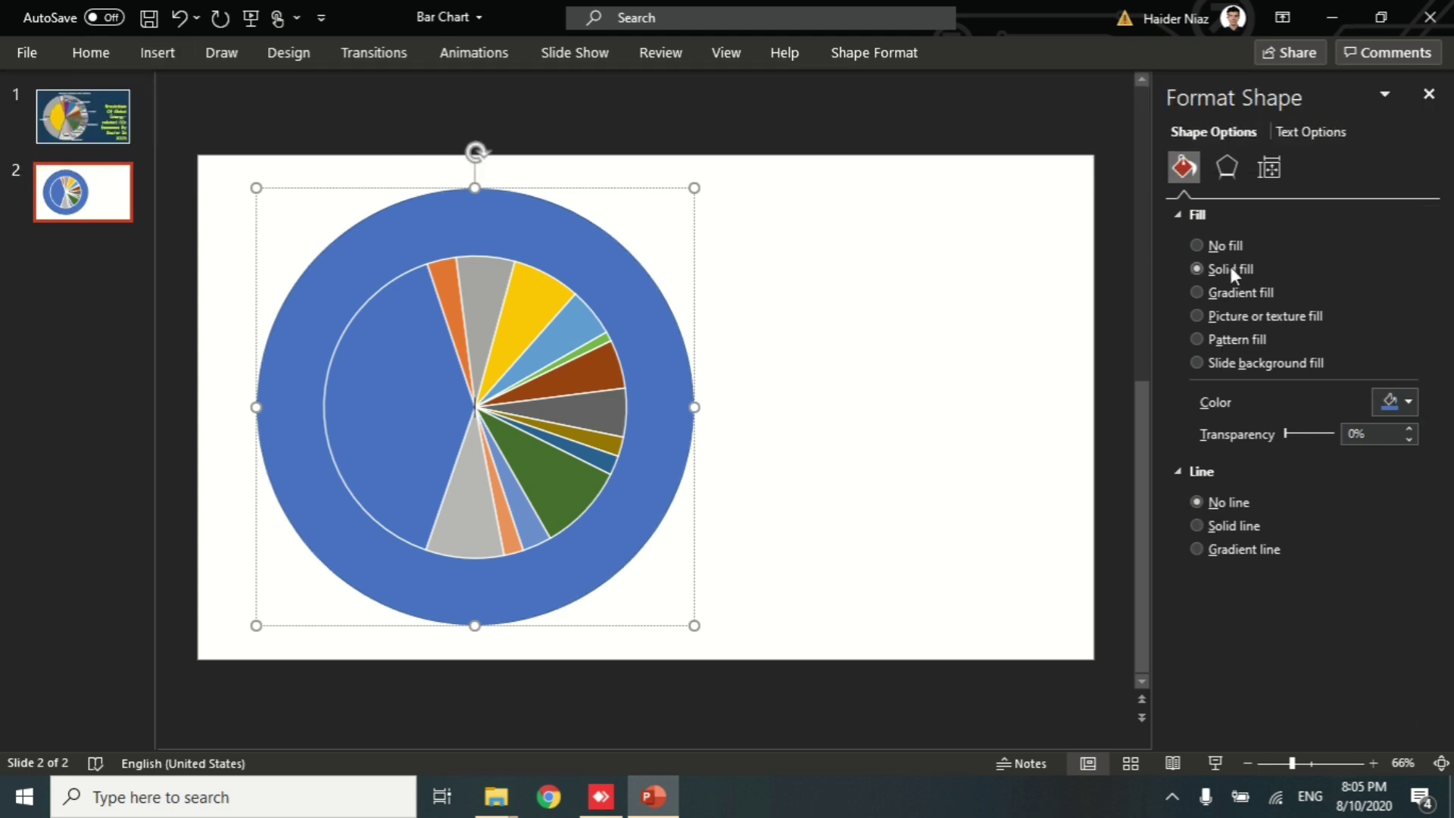
click(1393, 403)
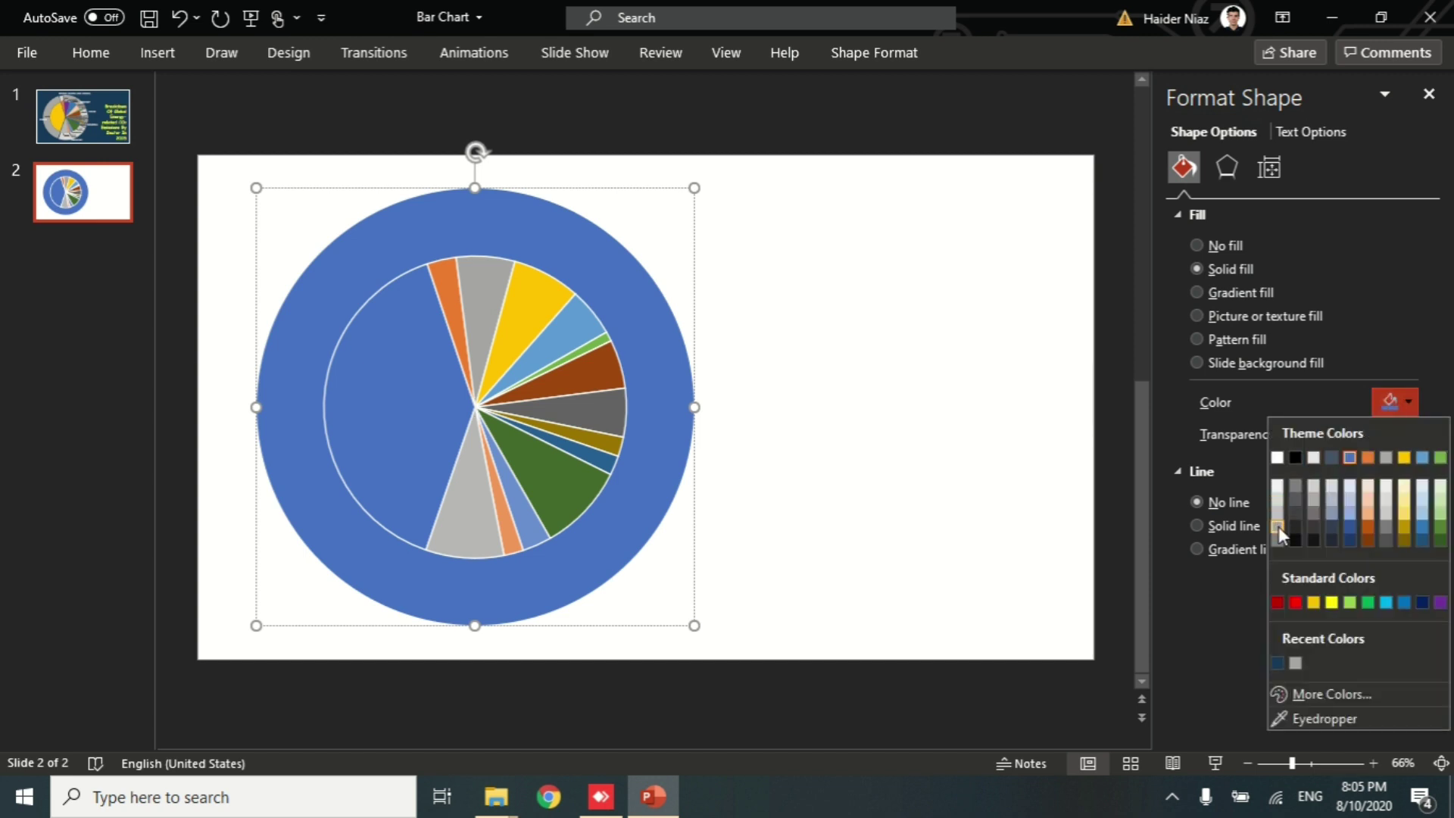
click(1278, 527)
click(911, 339)
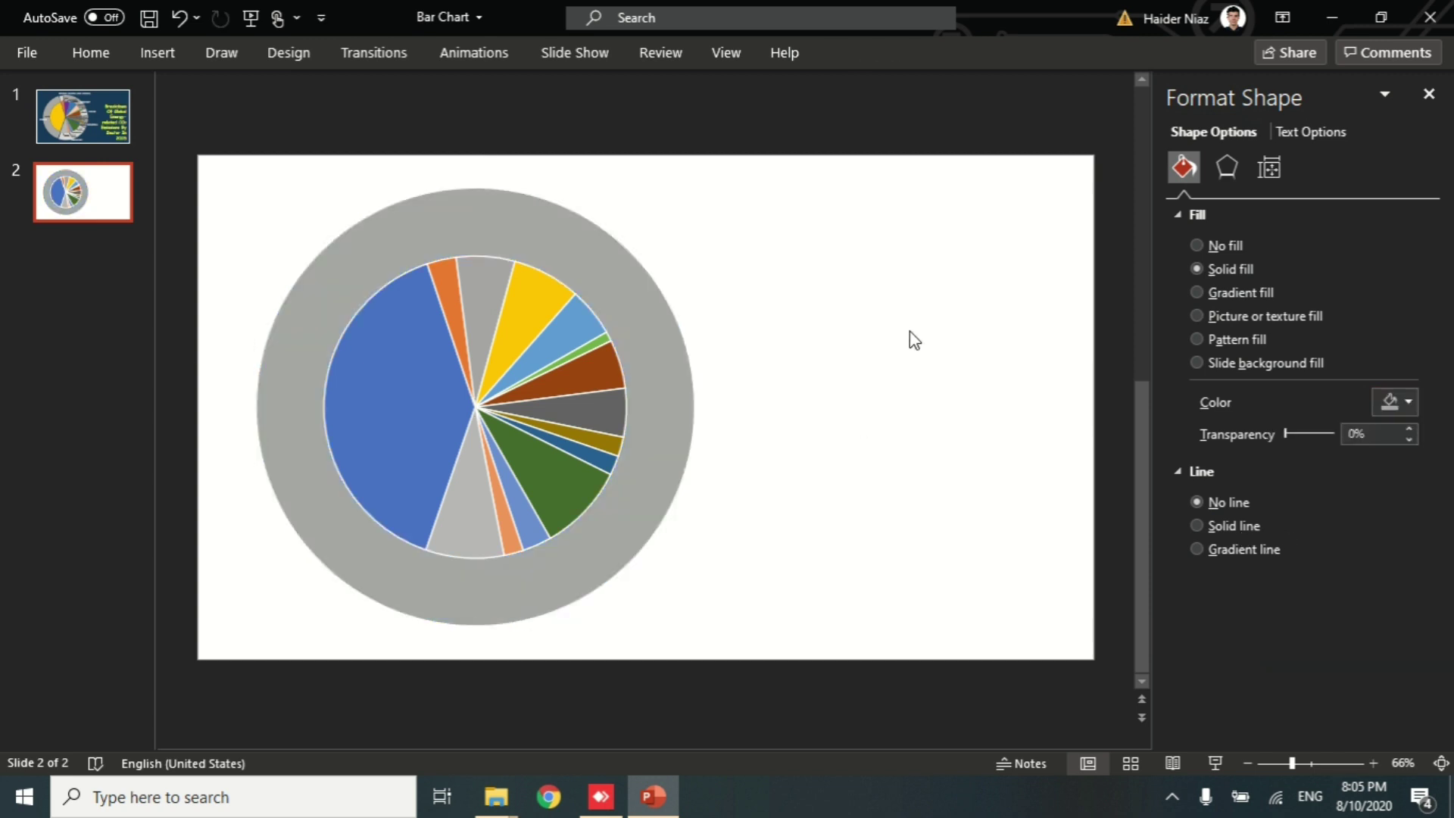
Remove the border lines around the pie slices.
double_click(547, 371)
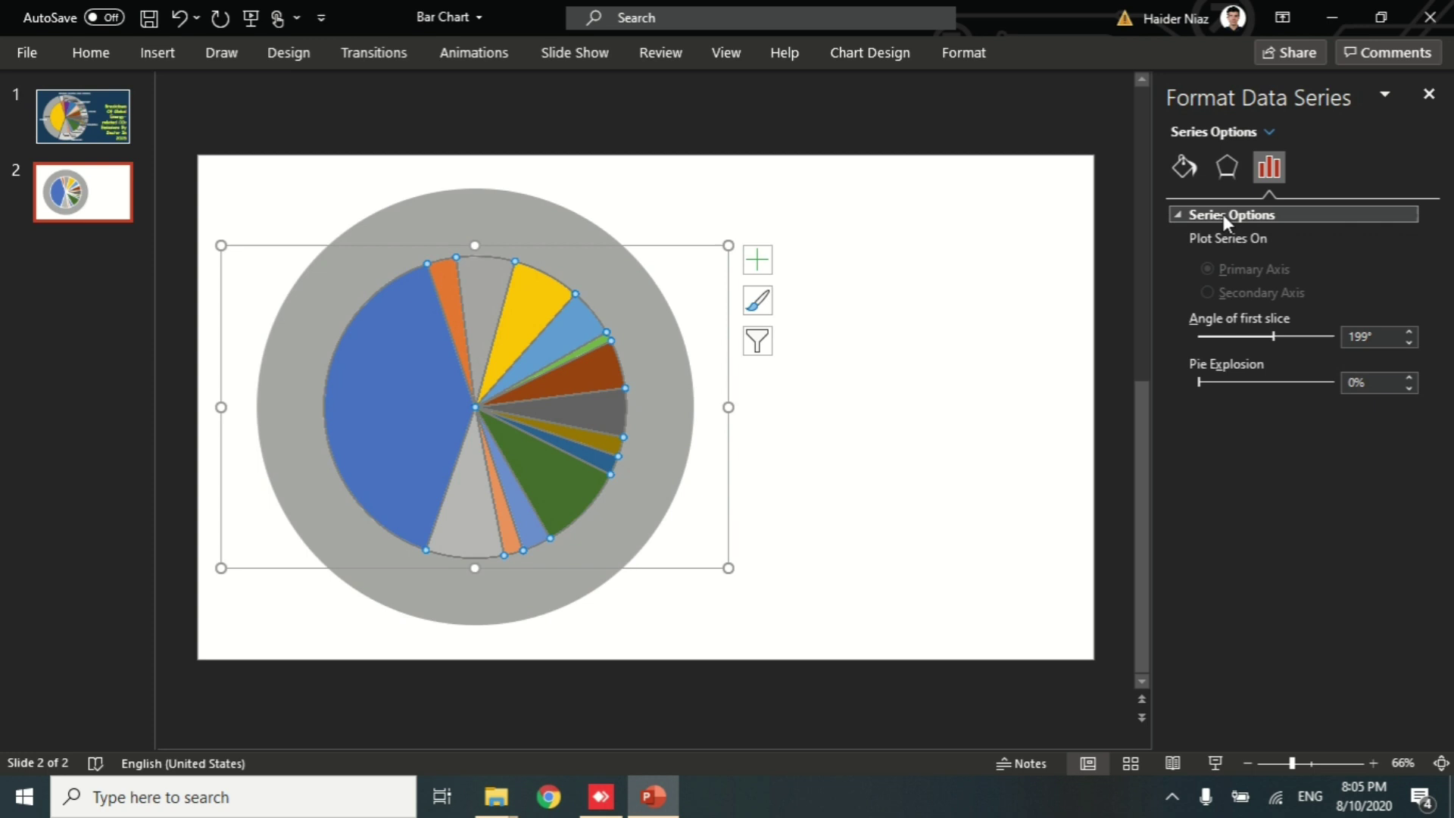
click(1185, 170)
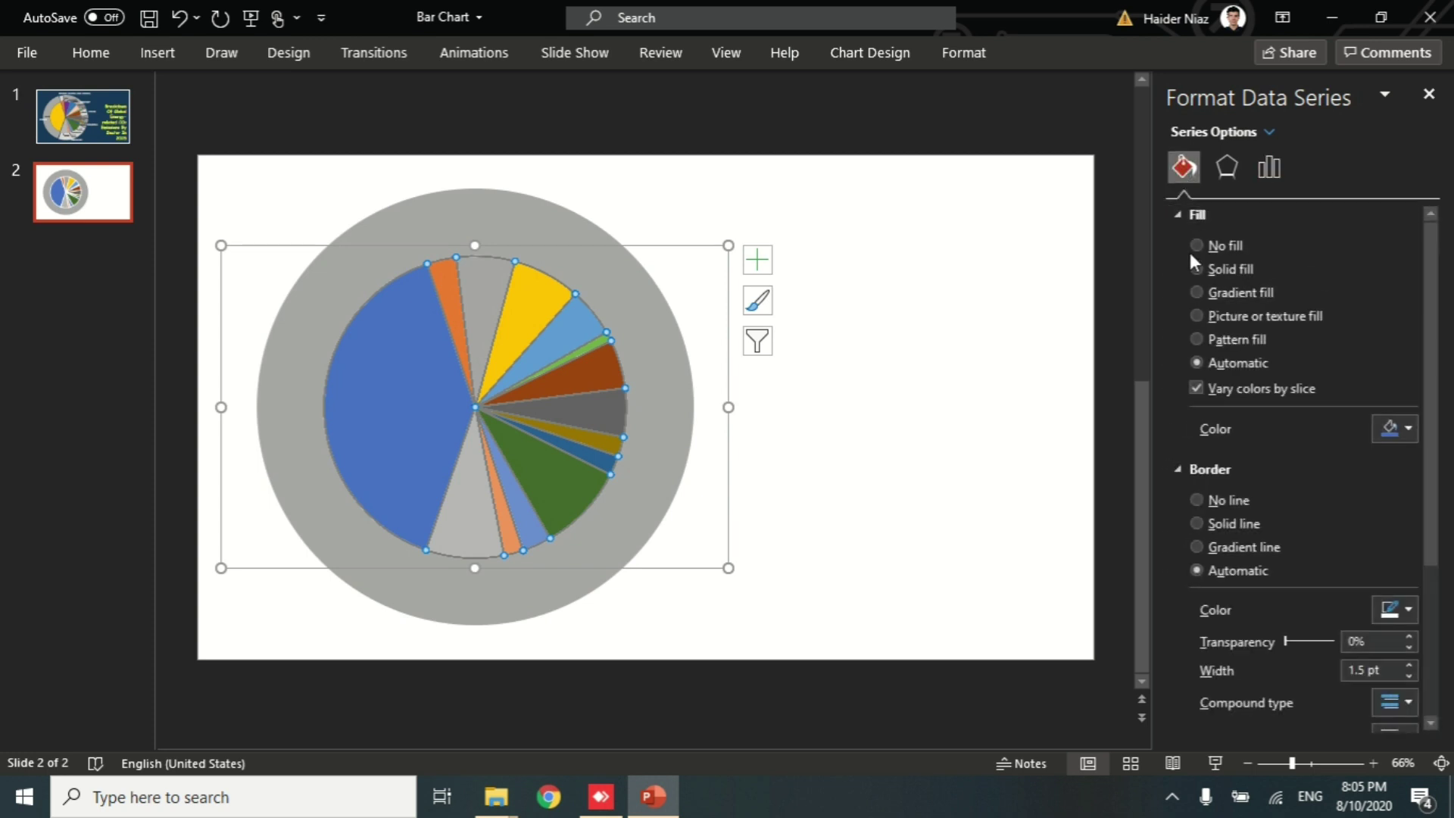
click(1197, 500)
click(821, 431)
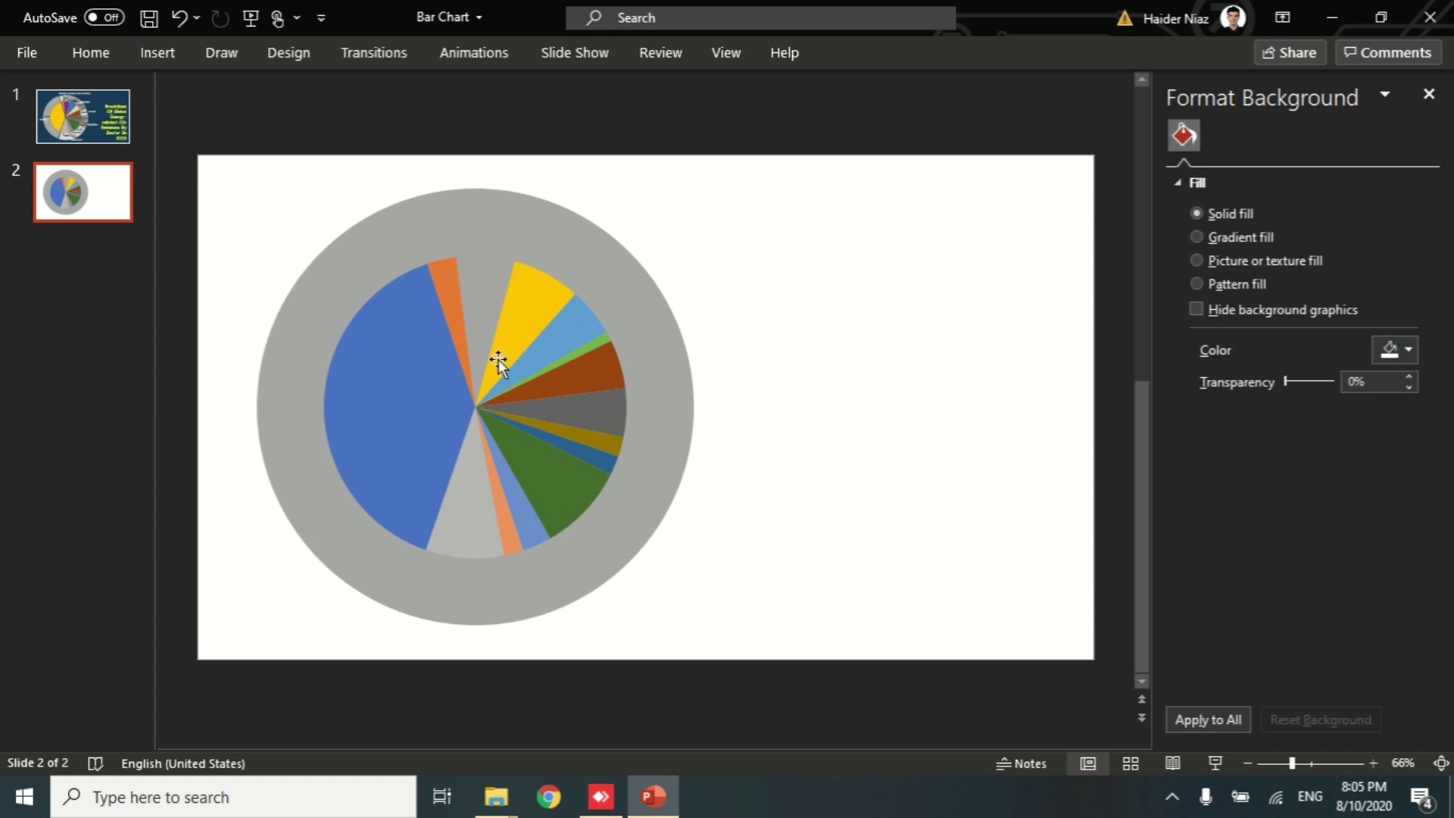
click(495, 308)
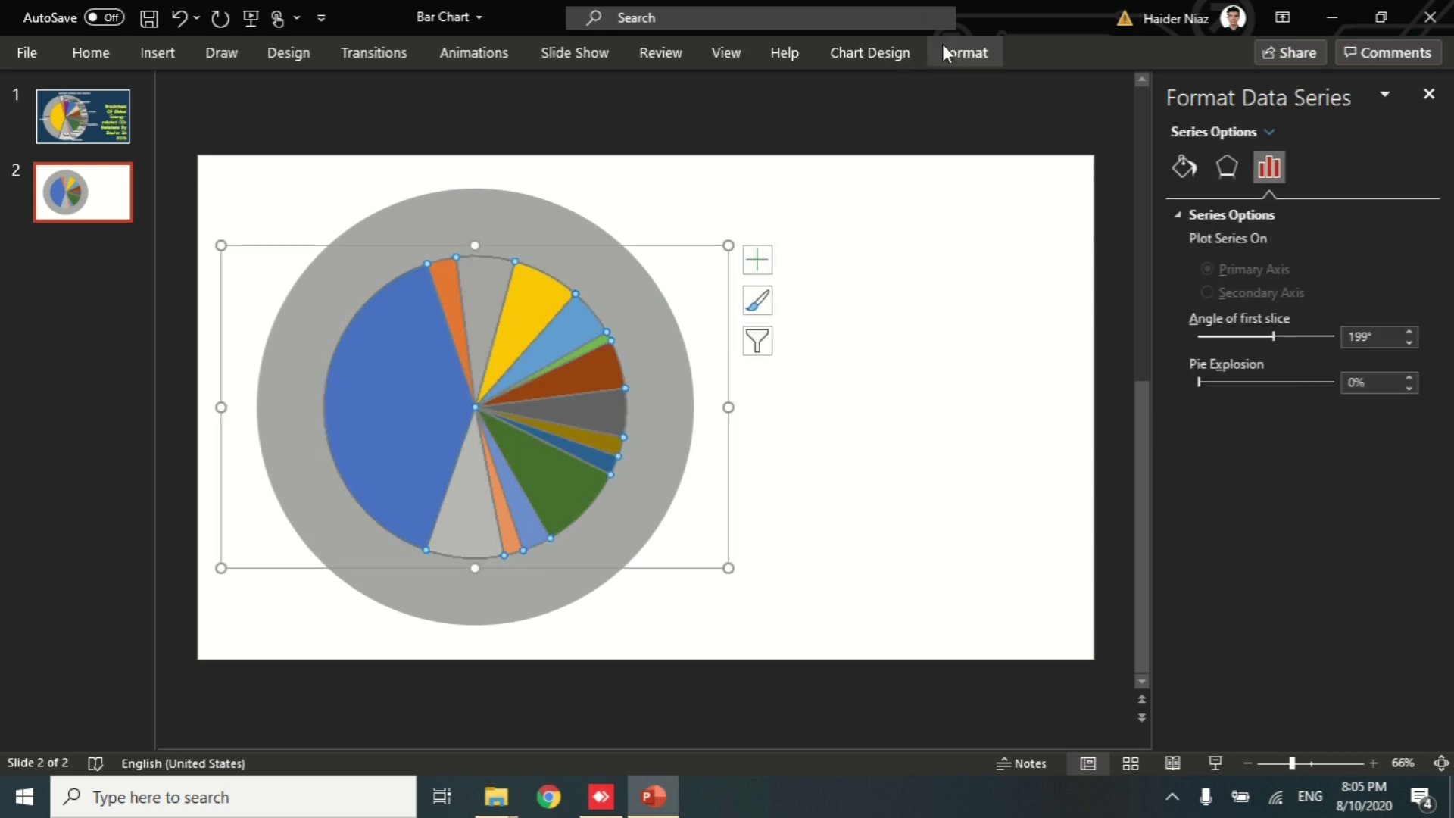
Pin the Chart Design ribbon open and display the Quick Layout gallery.
click(886, 54)
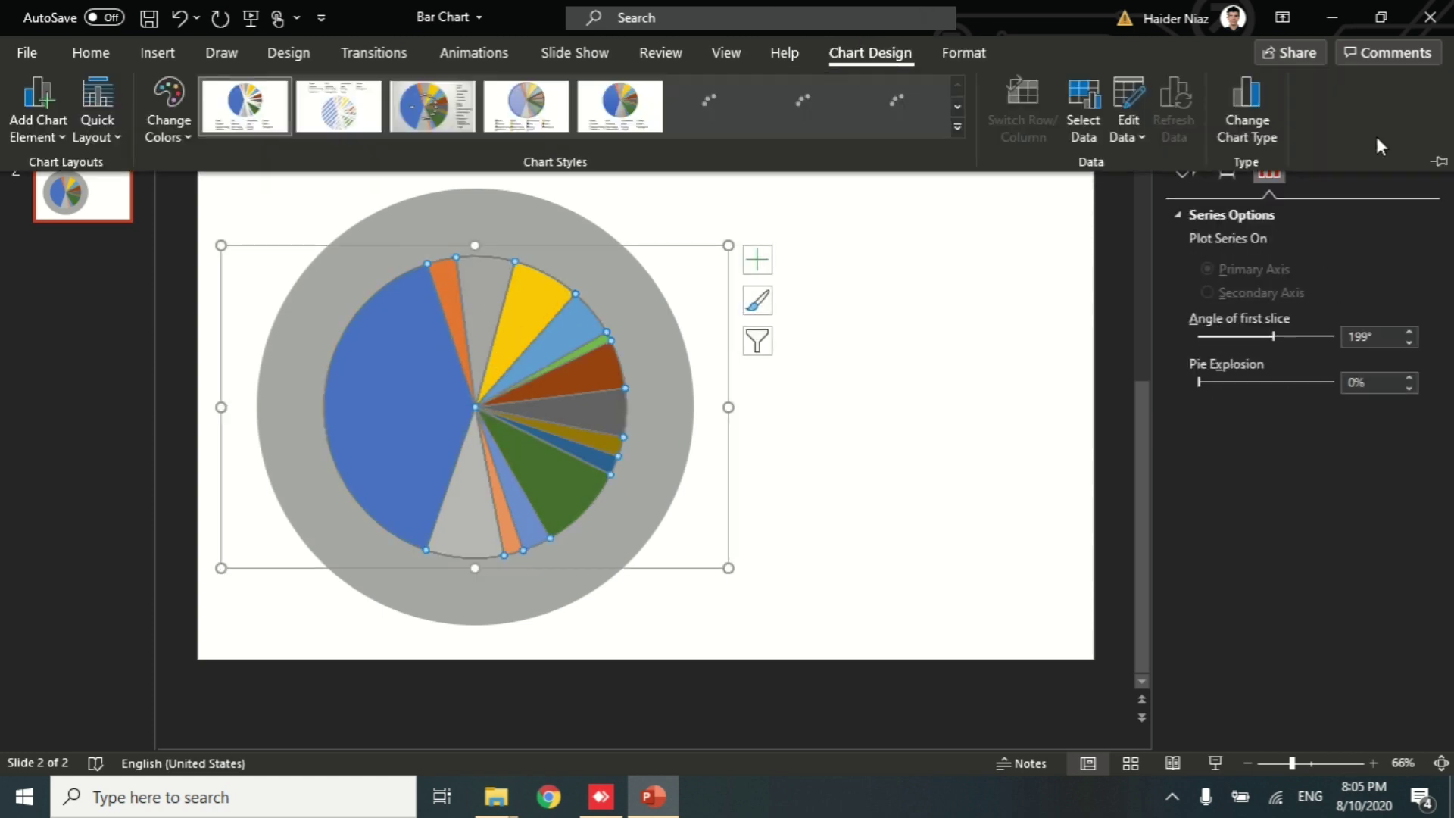
click(1439, 162)
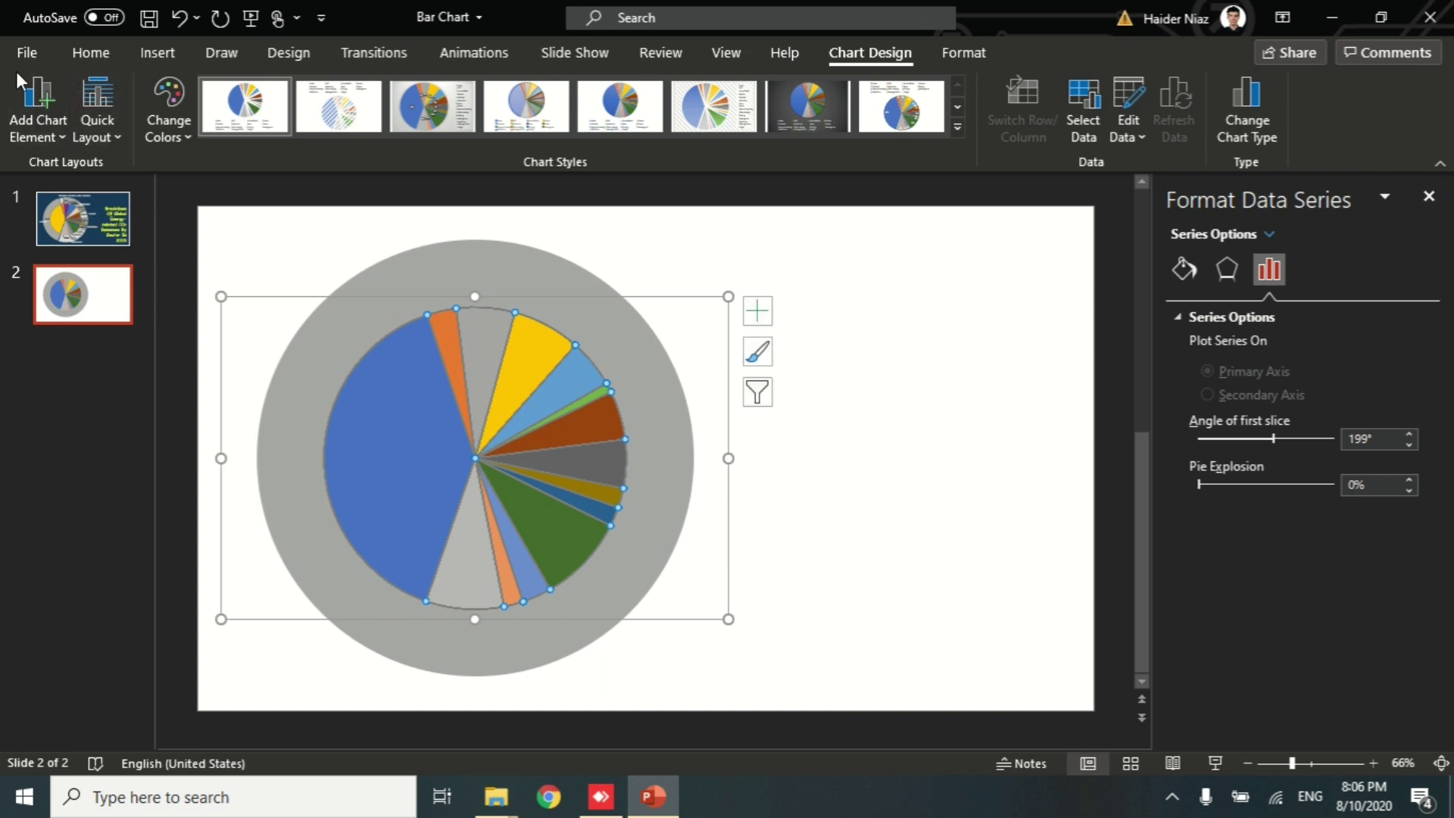
click(107, 134)
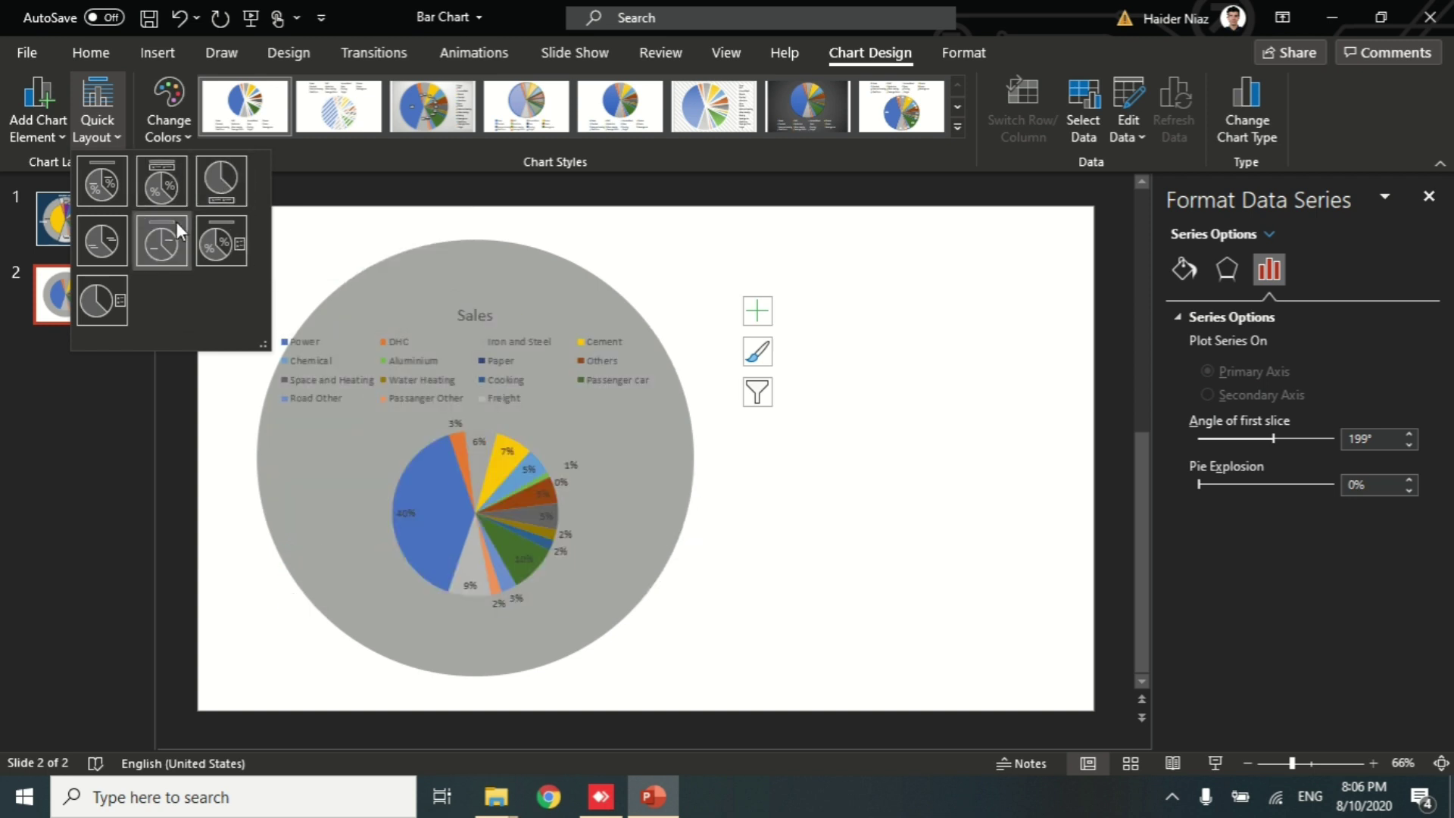
Apply the Quick Layout with sector-name labels and delete the Sales title.
click(175, 253)
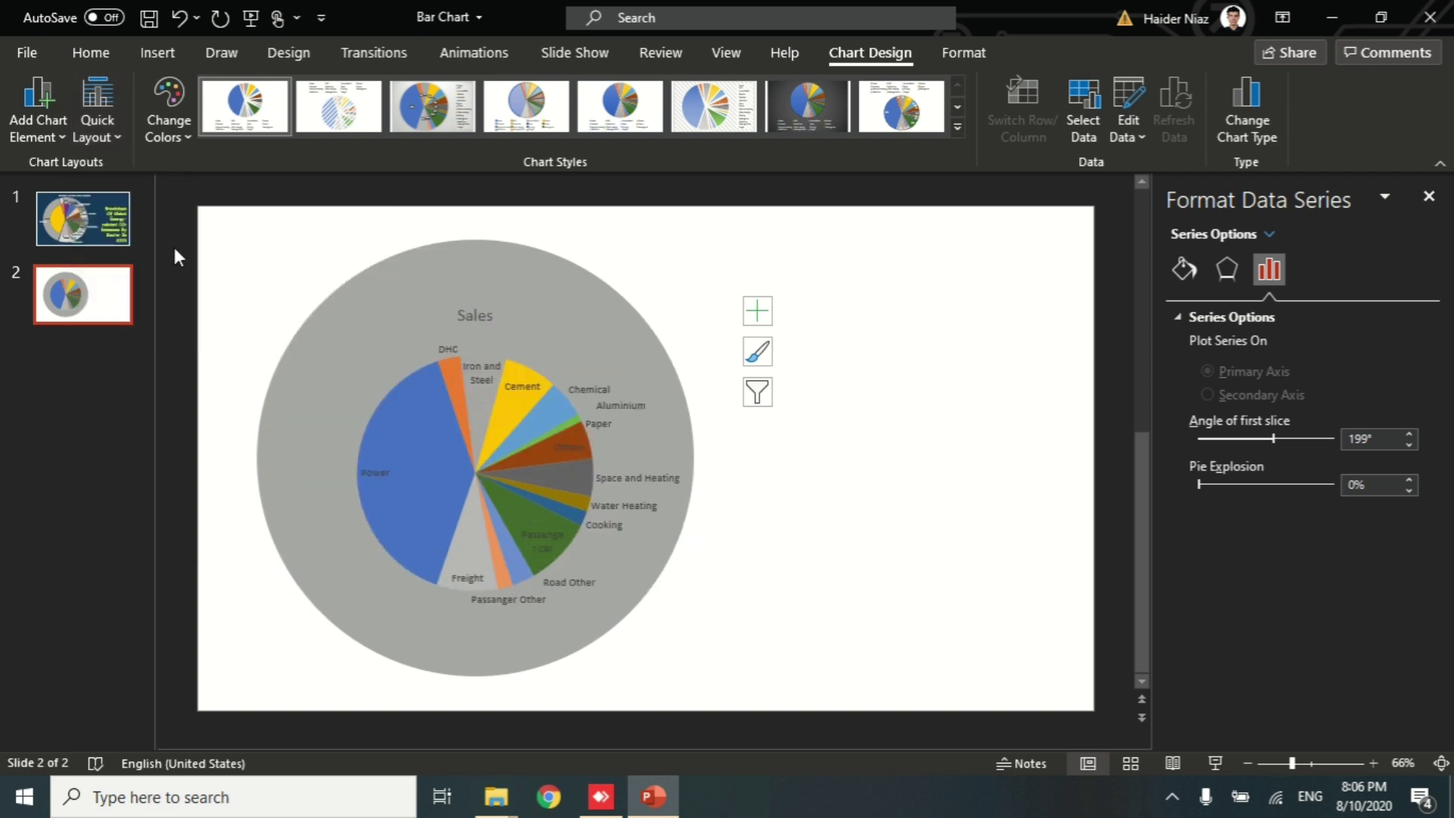
click(475, 311)
key(Delete)
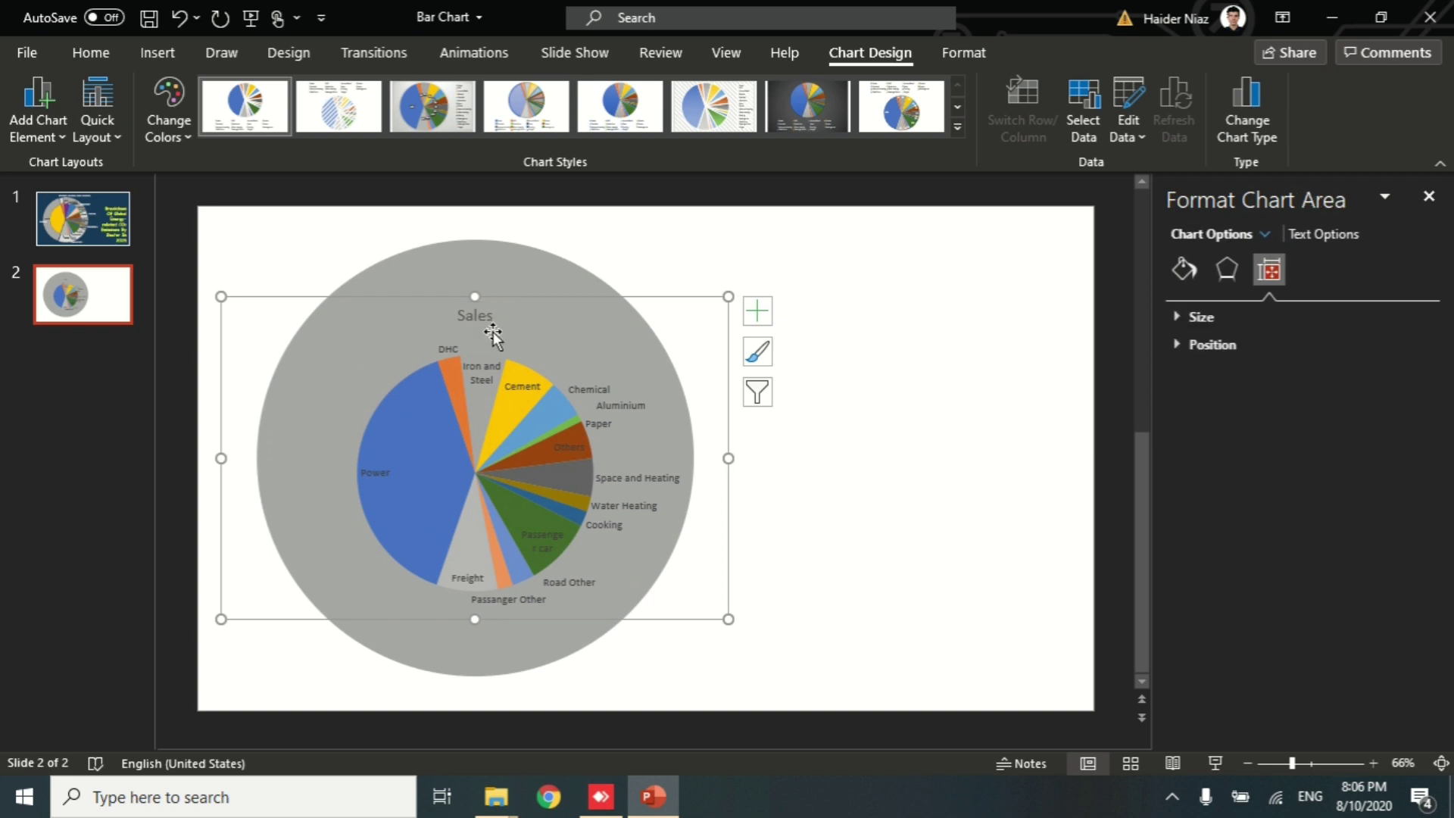
Set the slice labels' font size to 16 pt.
click(472, 353)
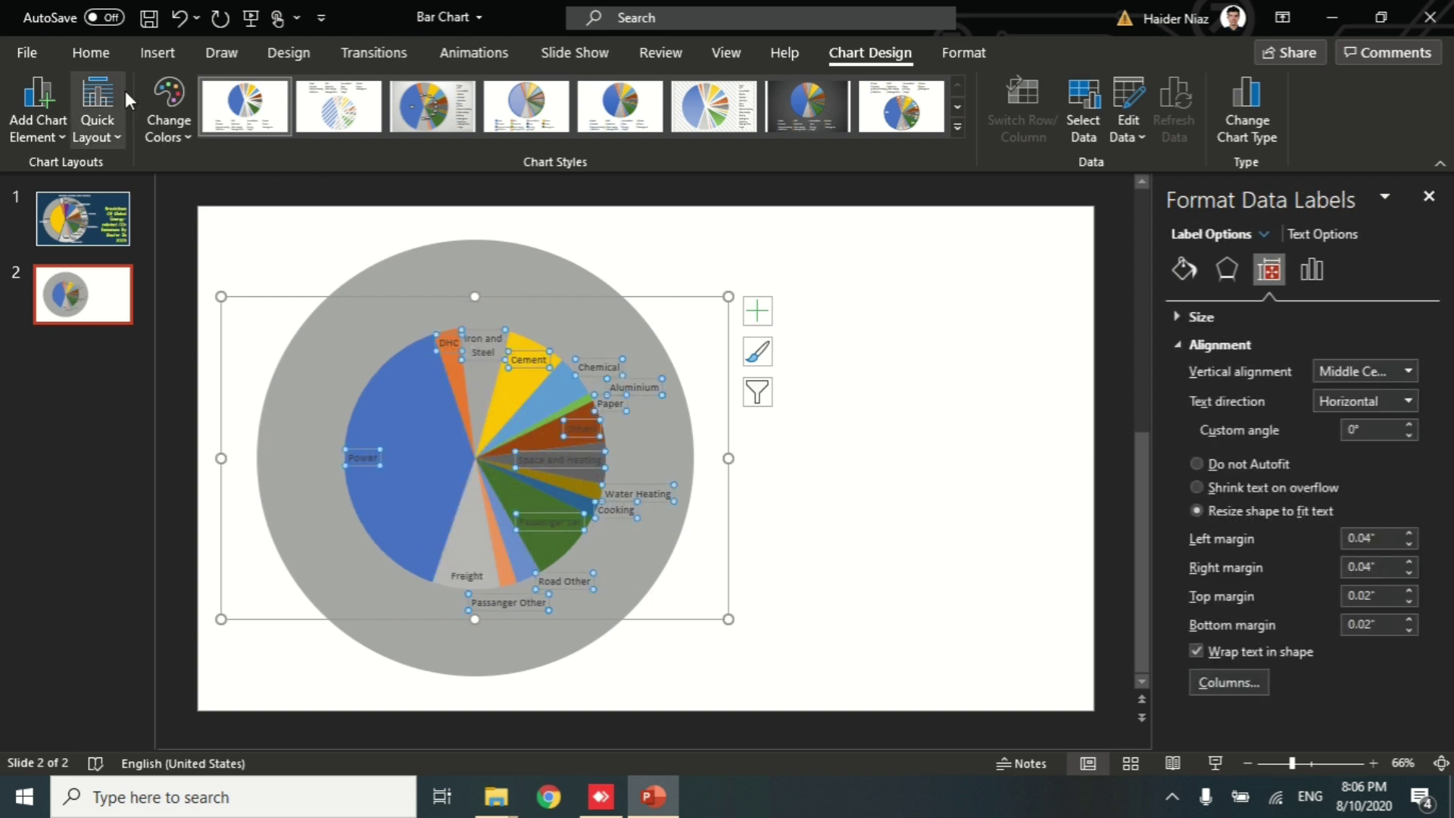
click(91, 53)
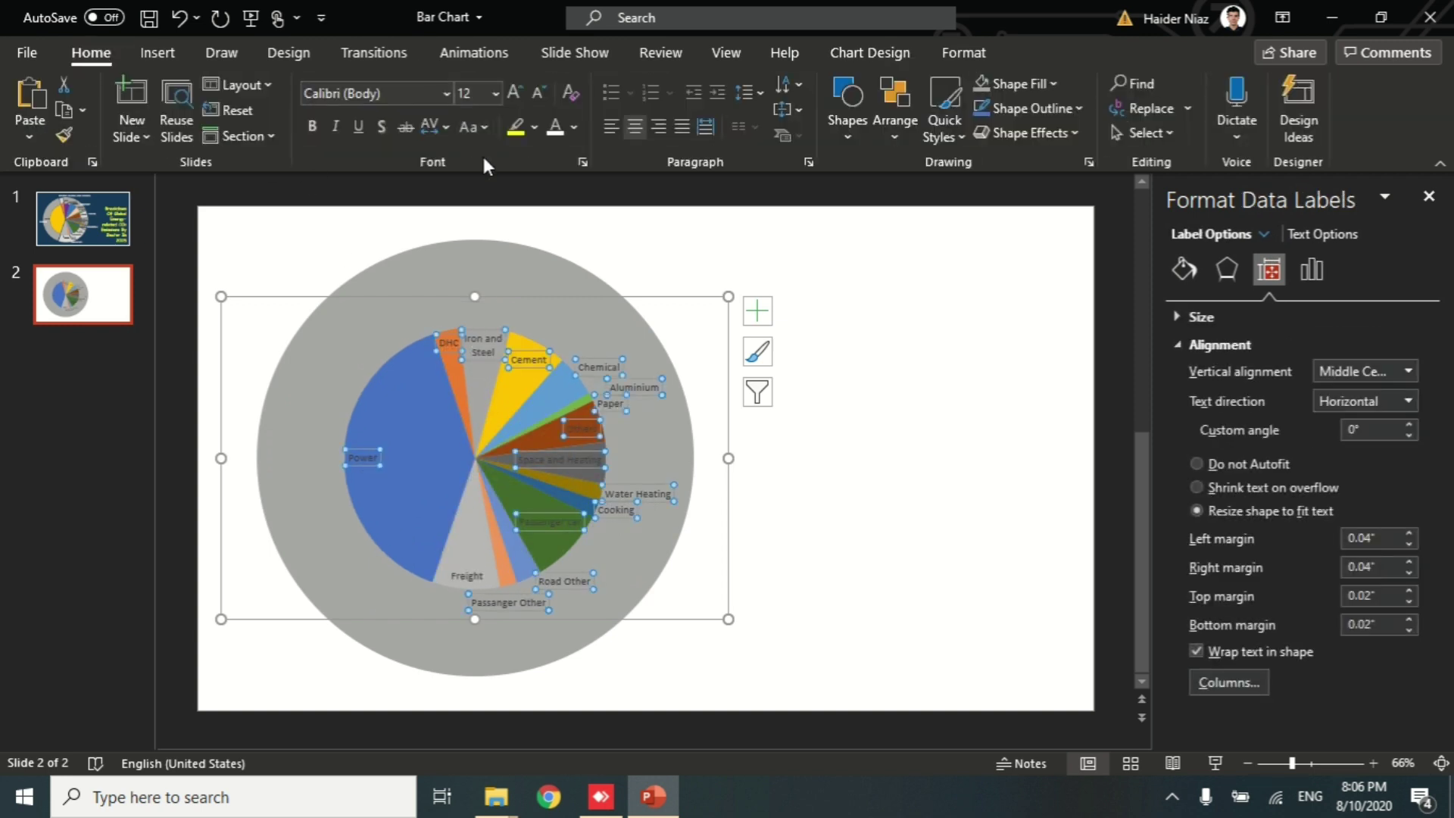
click(516, 92)
click(516, 92)
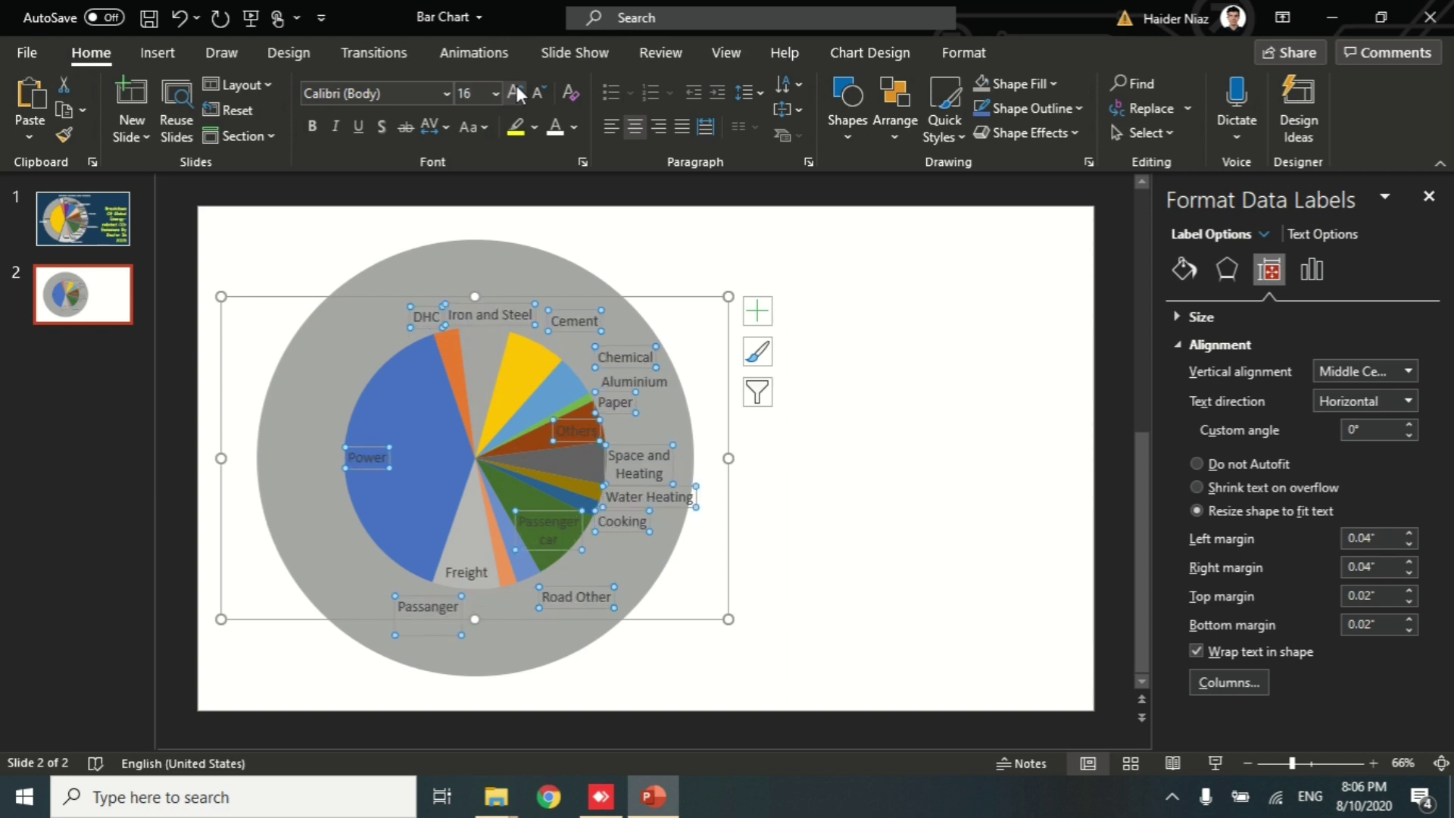
click(517, 91)
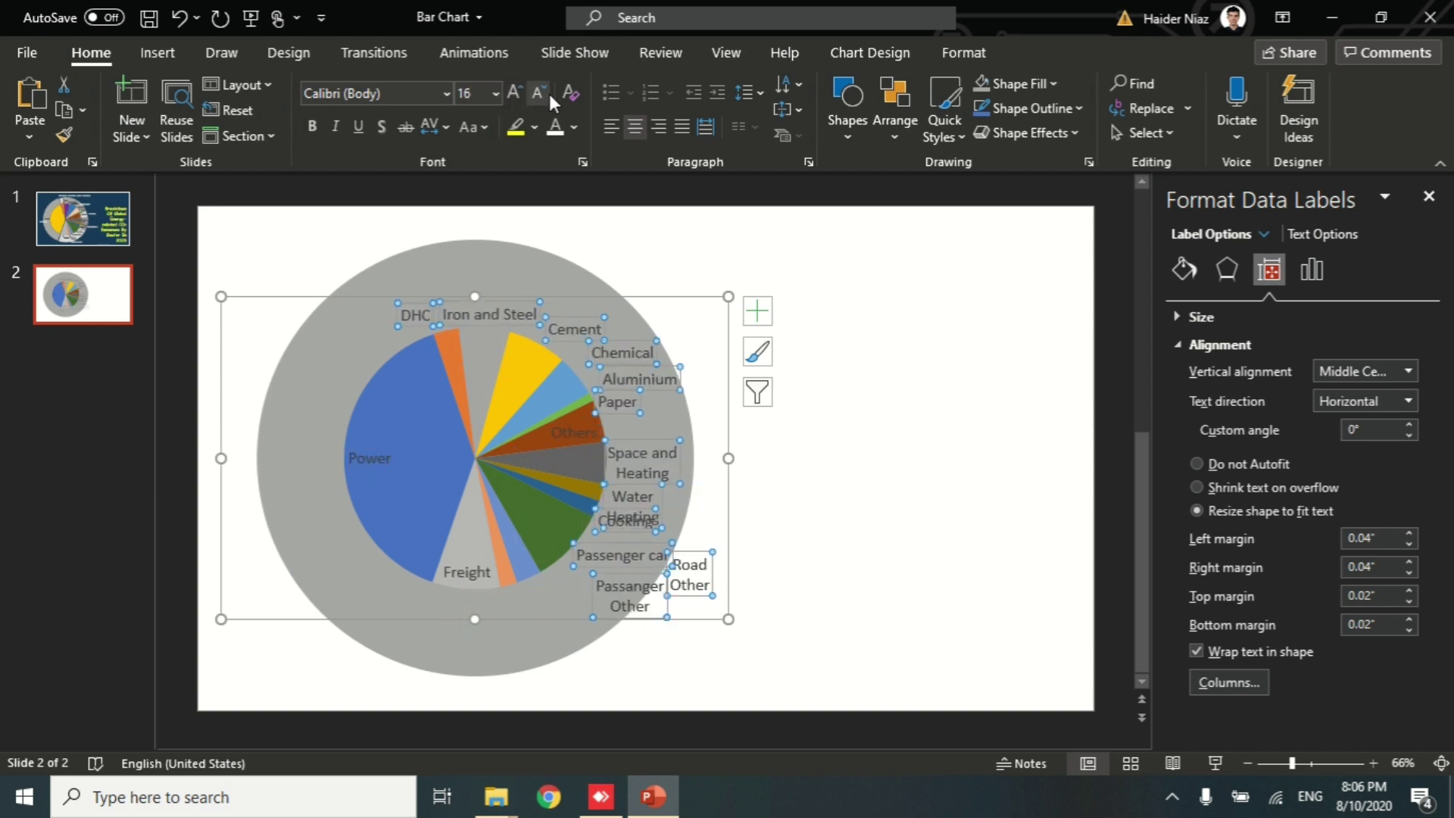
click(550, 97)
click(868, 459)
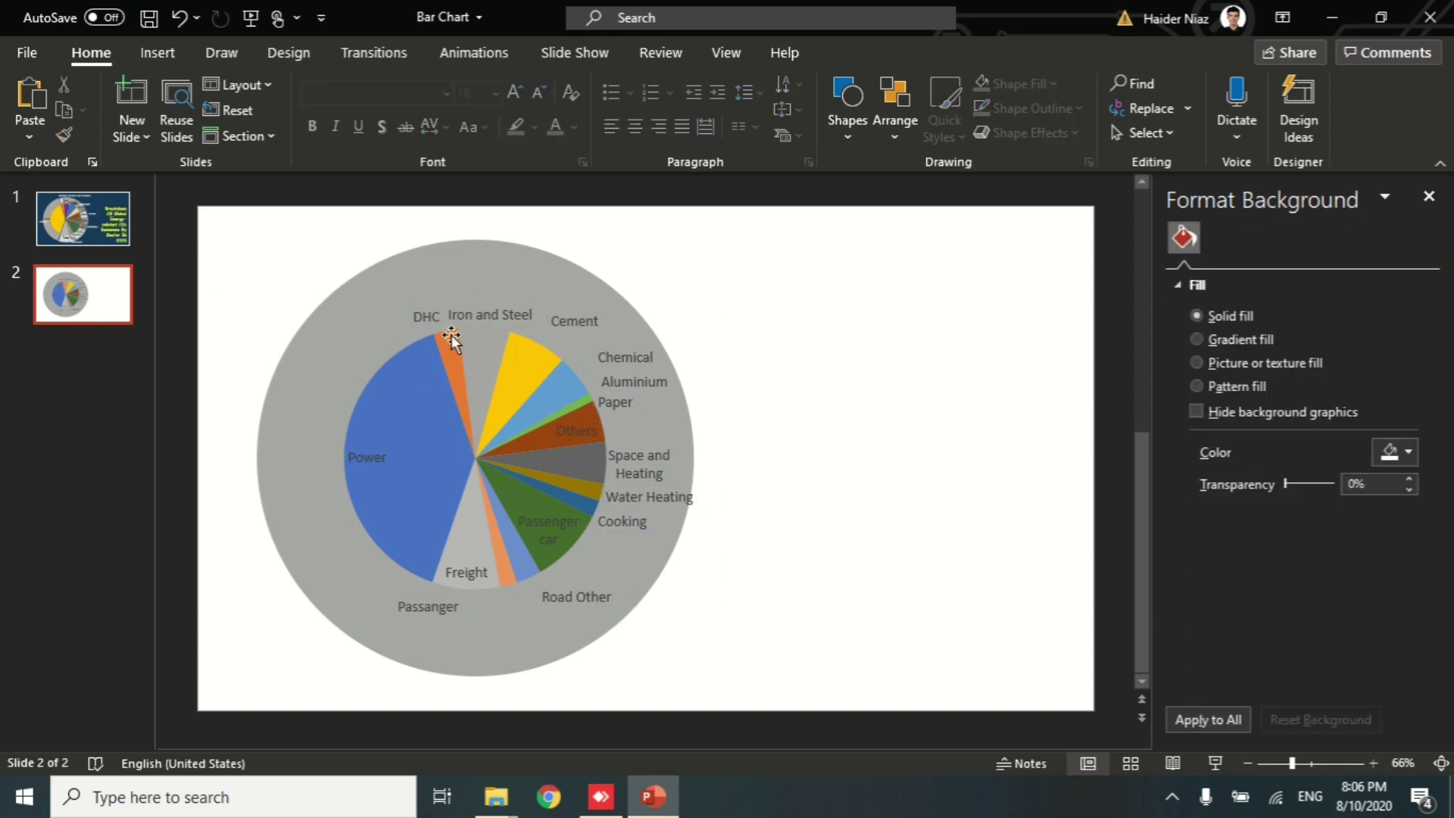
Make the Others, Passenger car and Power slice labels white.
click(460, 383)
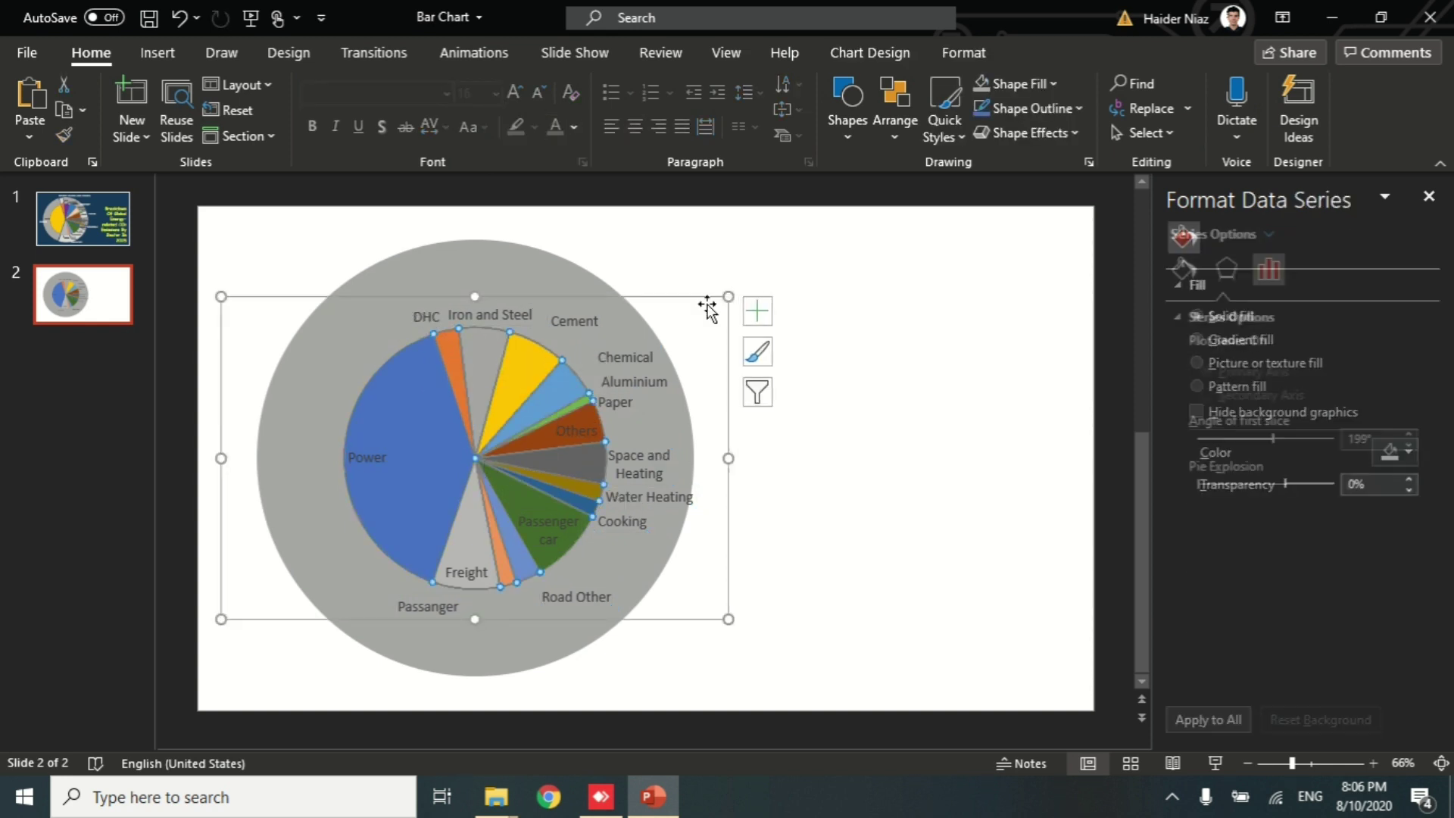
click(601, 440)
click(601, 440)
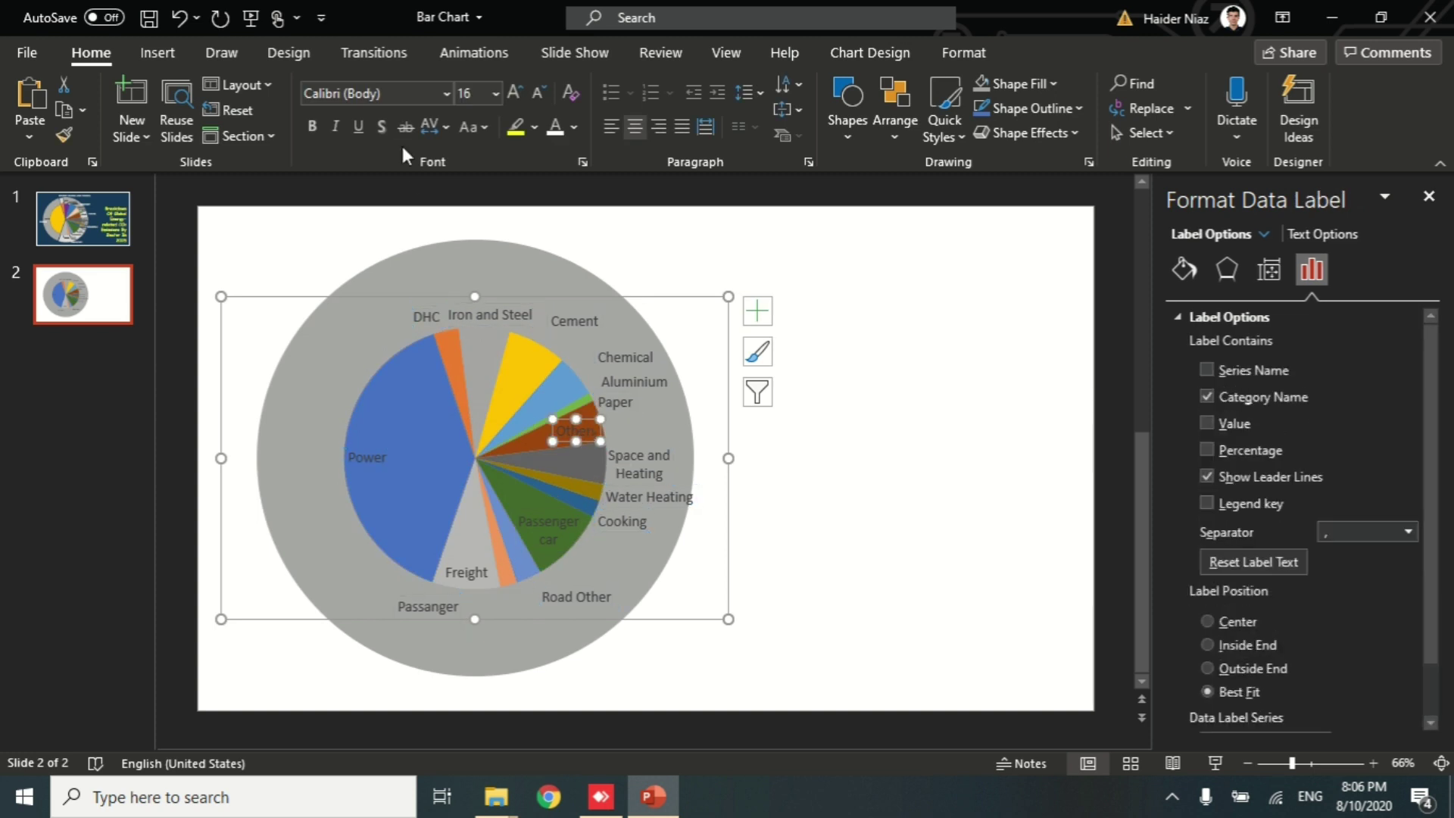
click(557, 544)
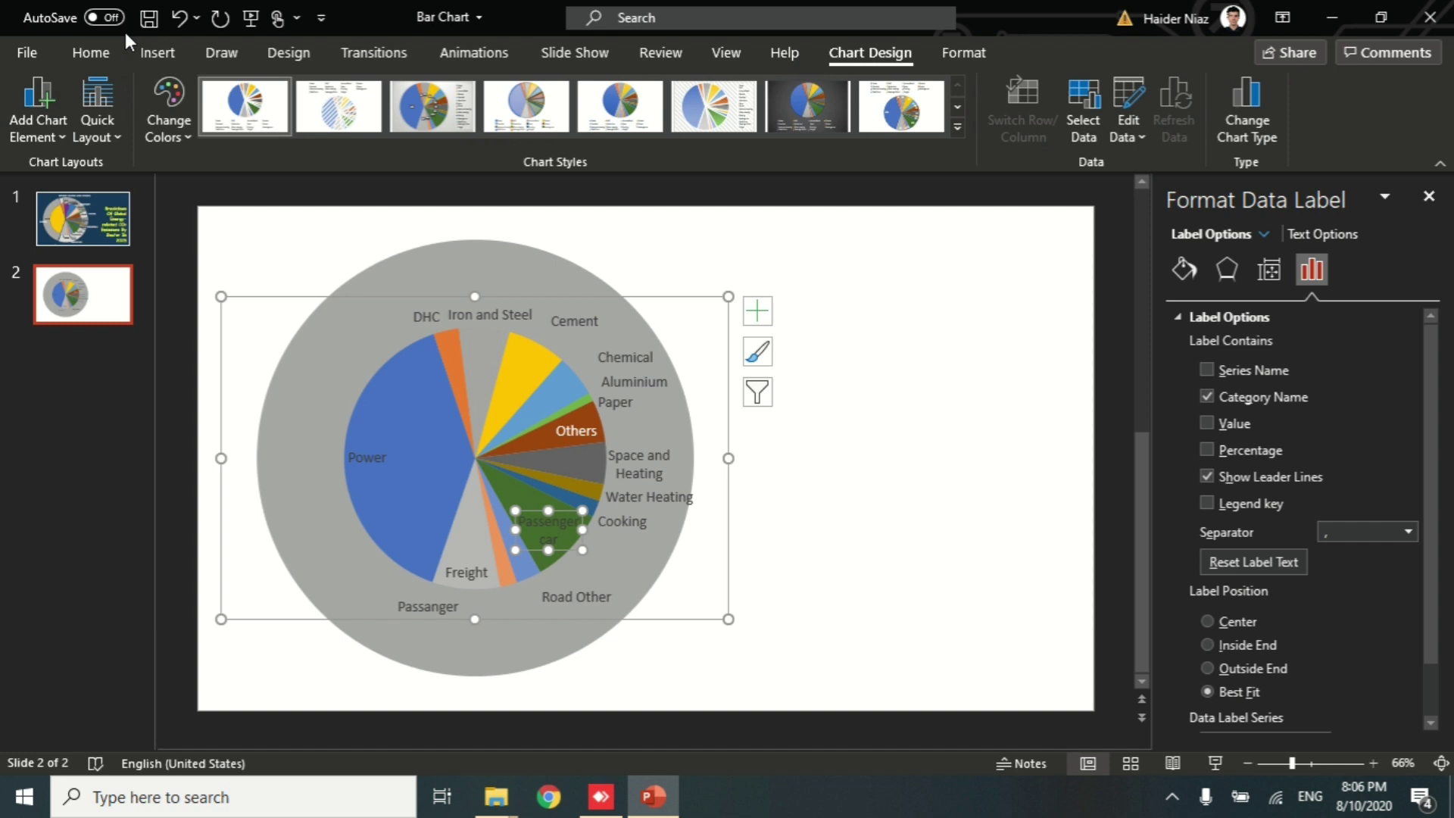
click(91, 52)
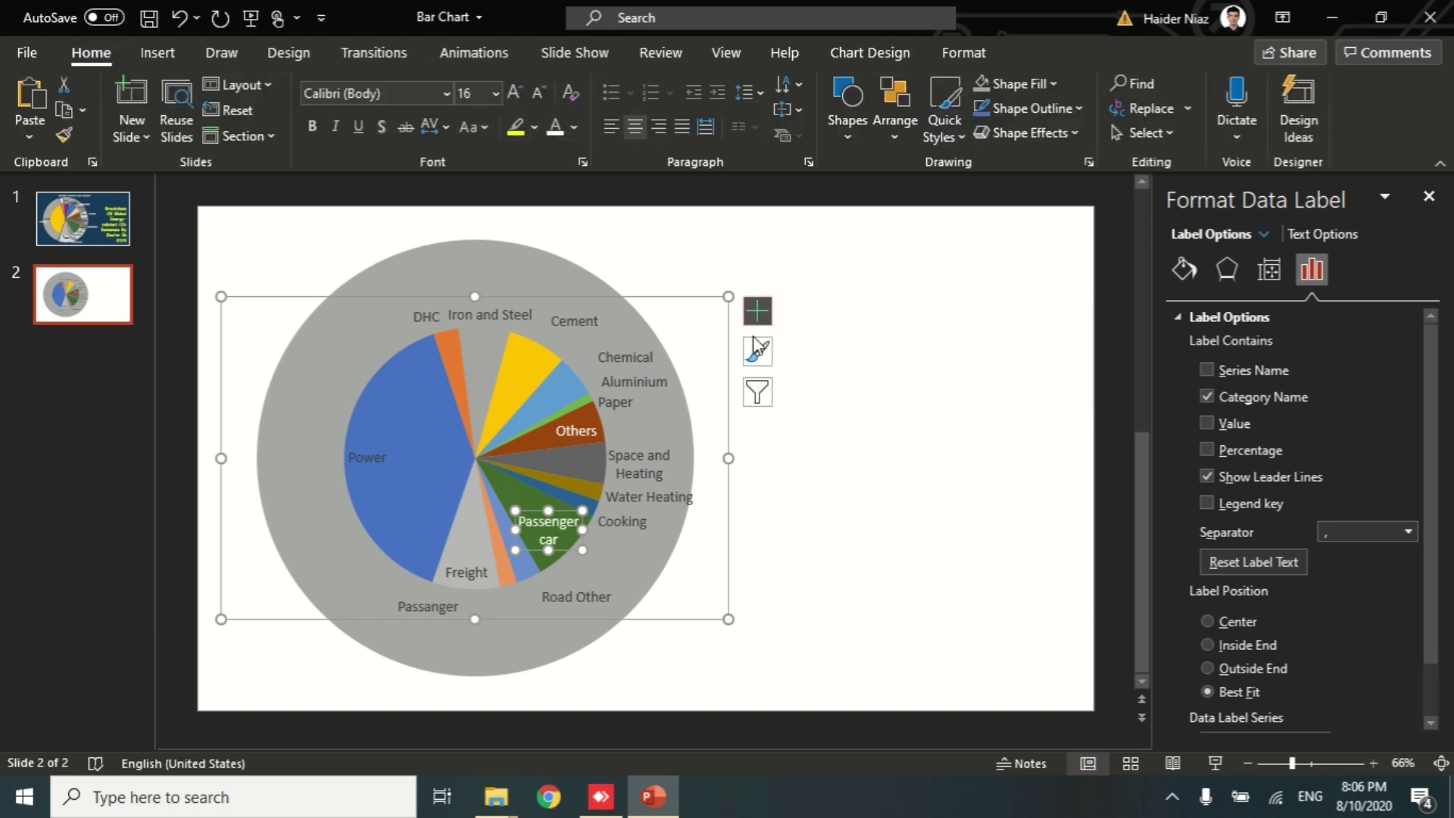
click(373, 457)
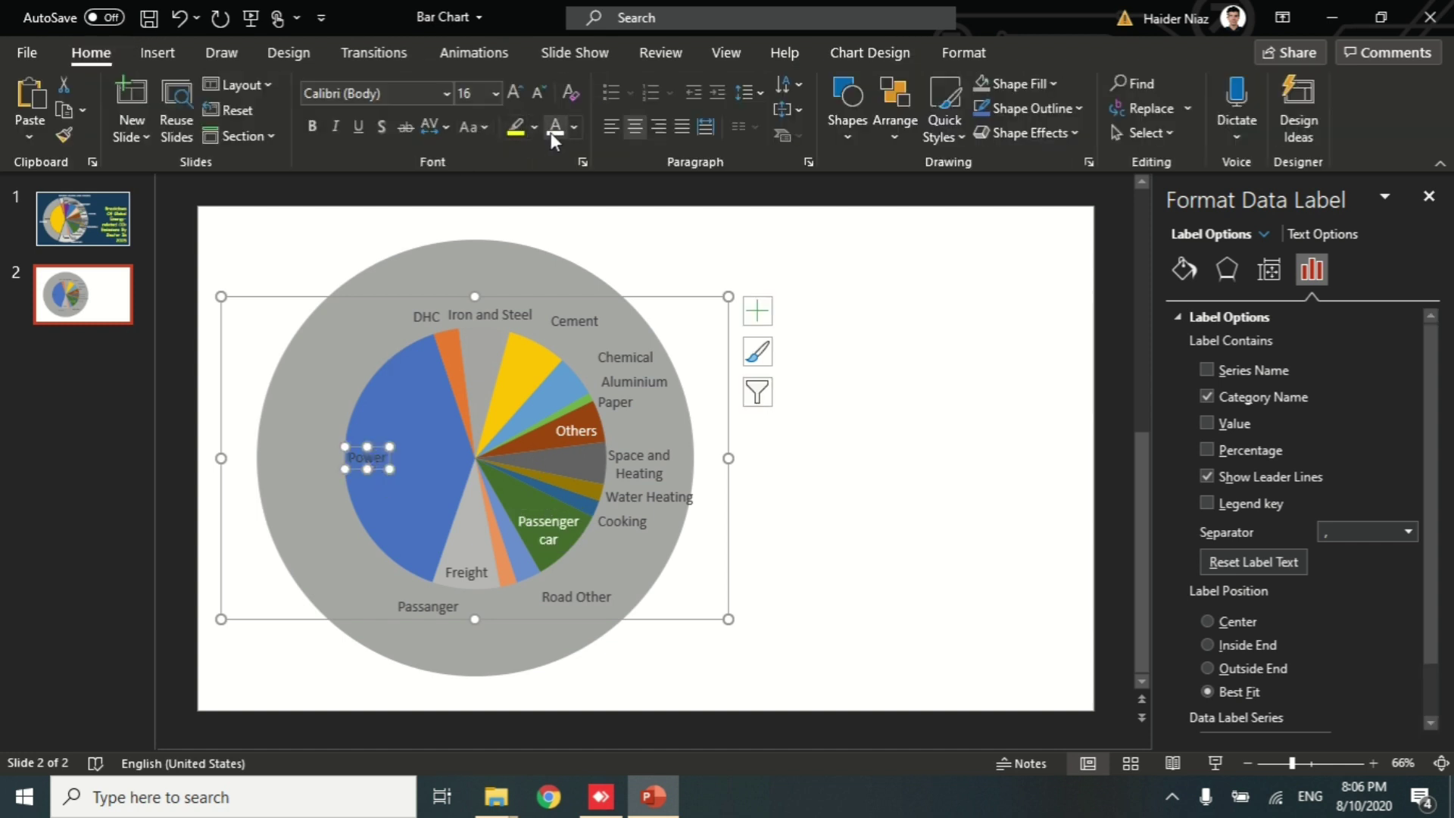
click(932, 515)
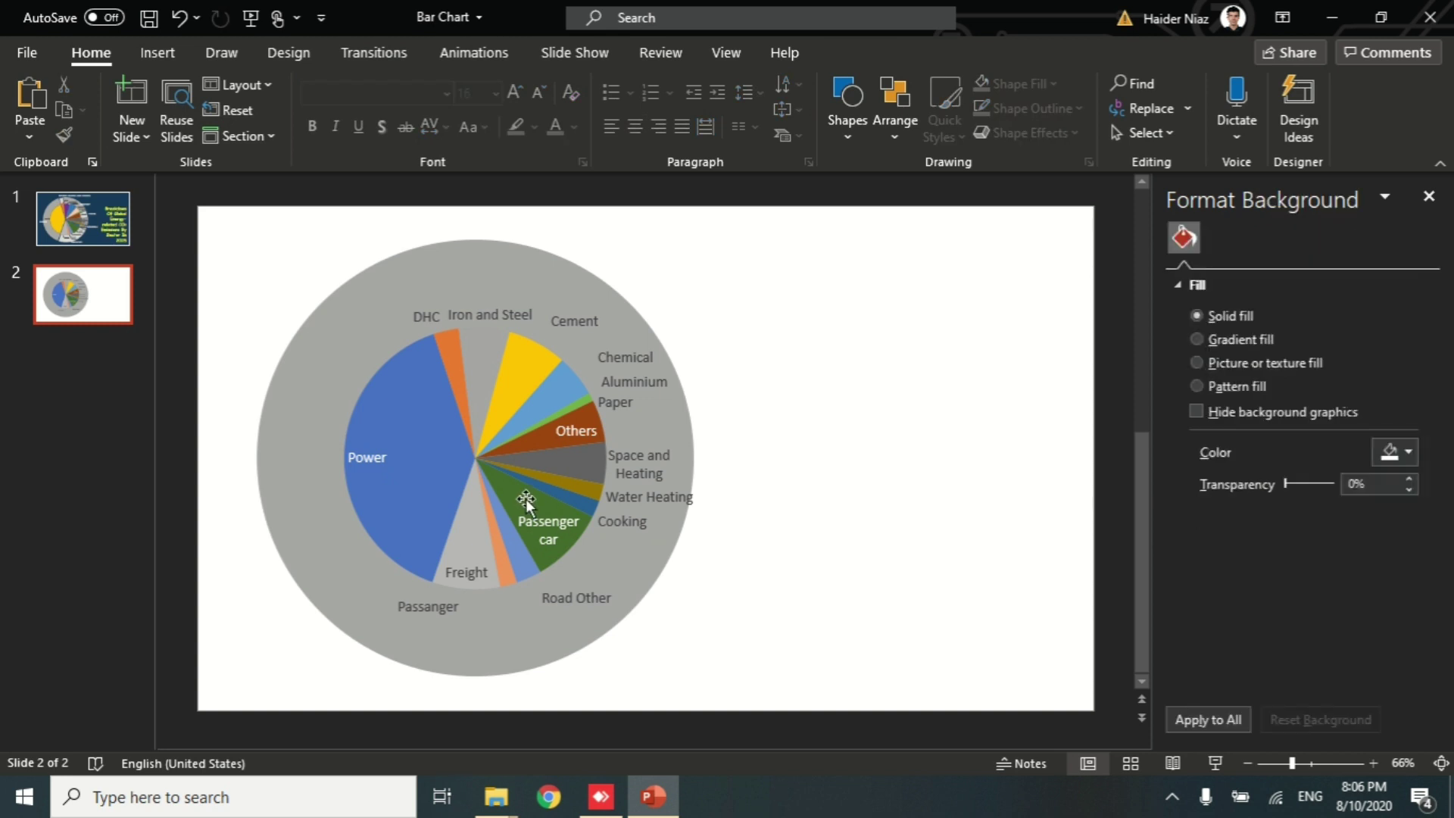
Nudge the chart left and pull the DHC and Cement slices out of the pie.
click(552, 554)
drag(642, 616, 644, 614)
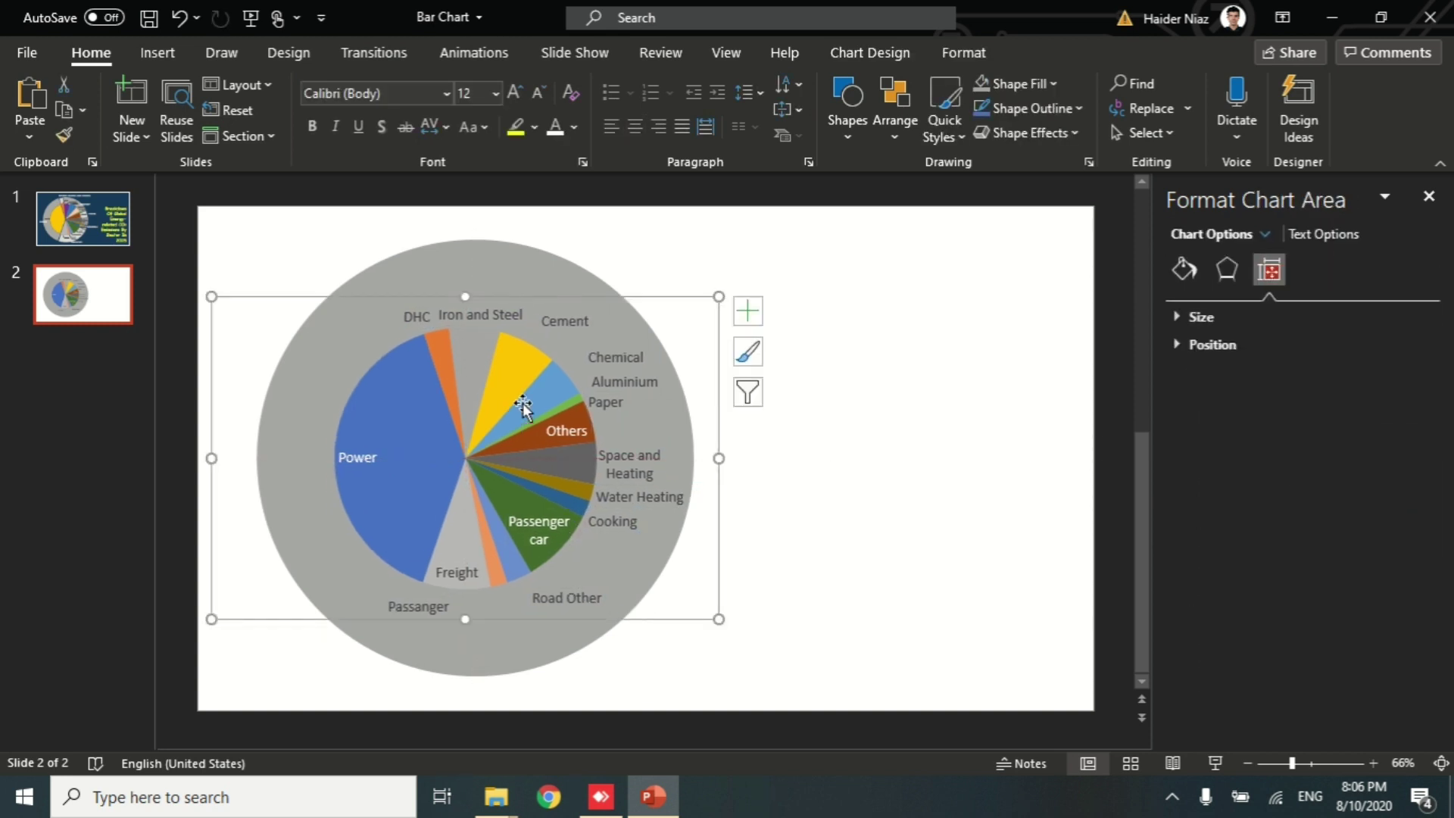
scroll(500, 386, up, 1)
click(431, 338)
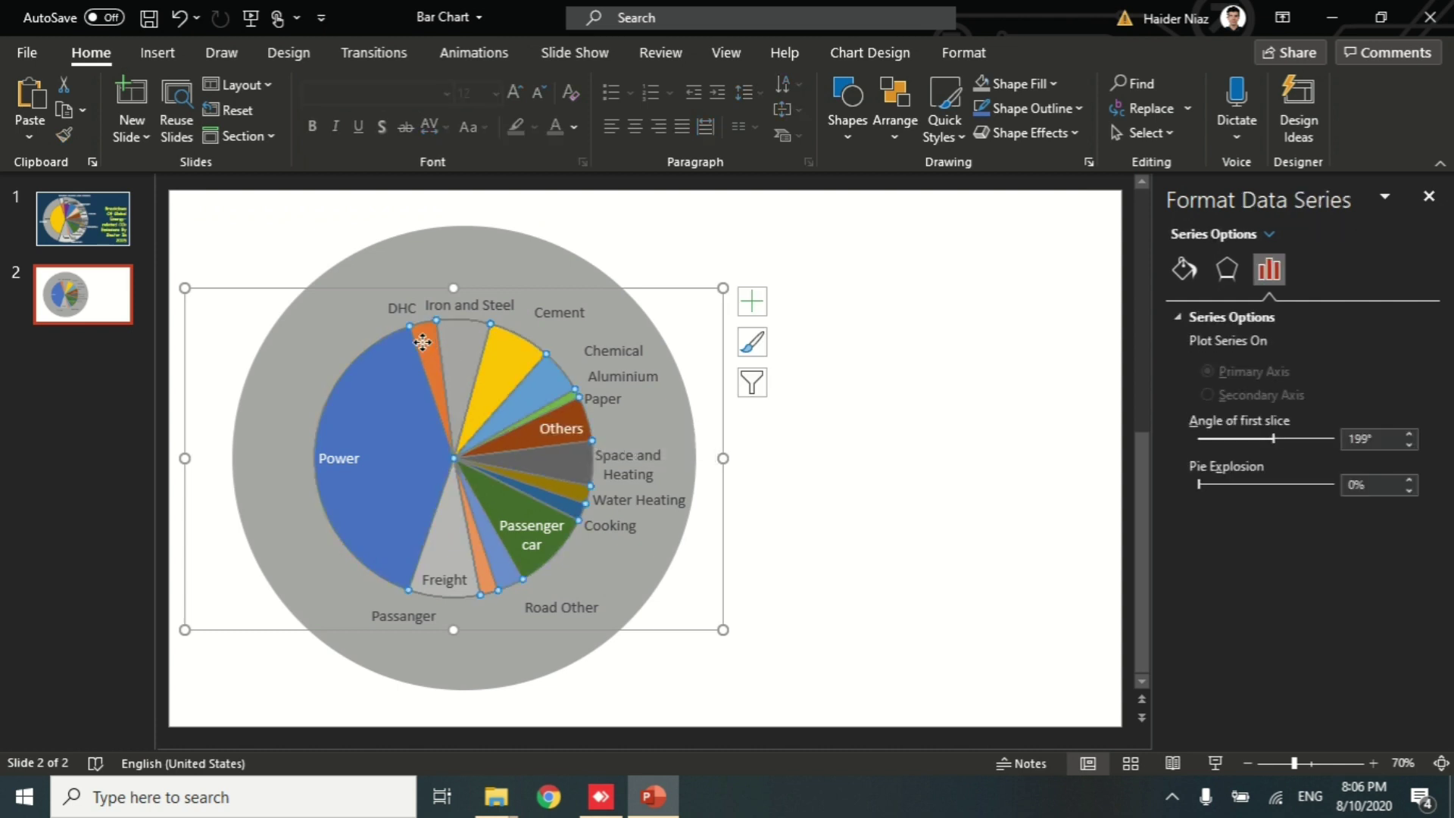
click(430, 338)
drag(429, 336, 425, 315)
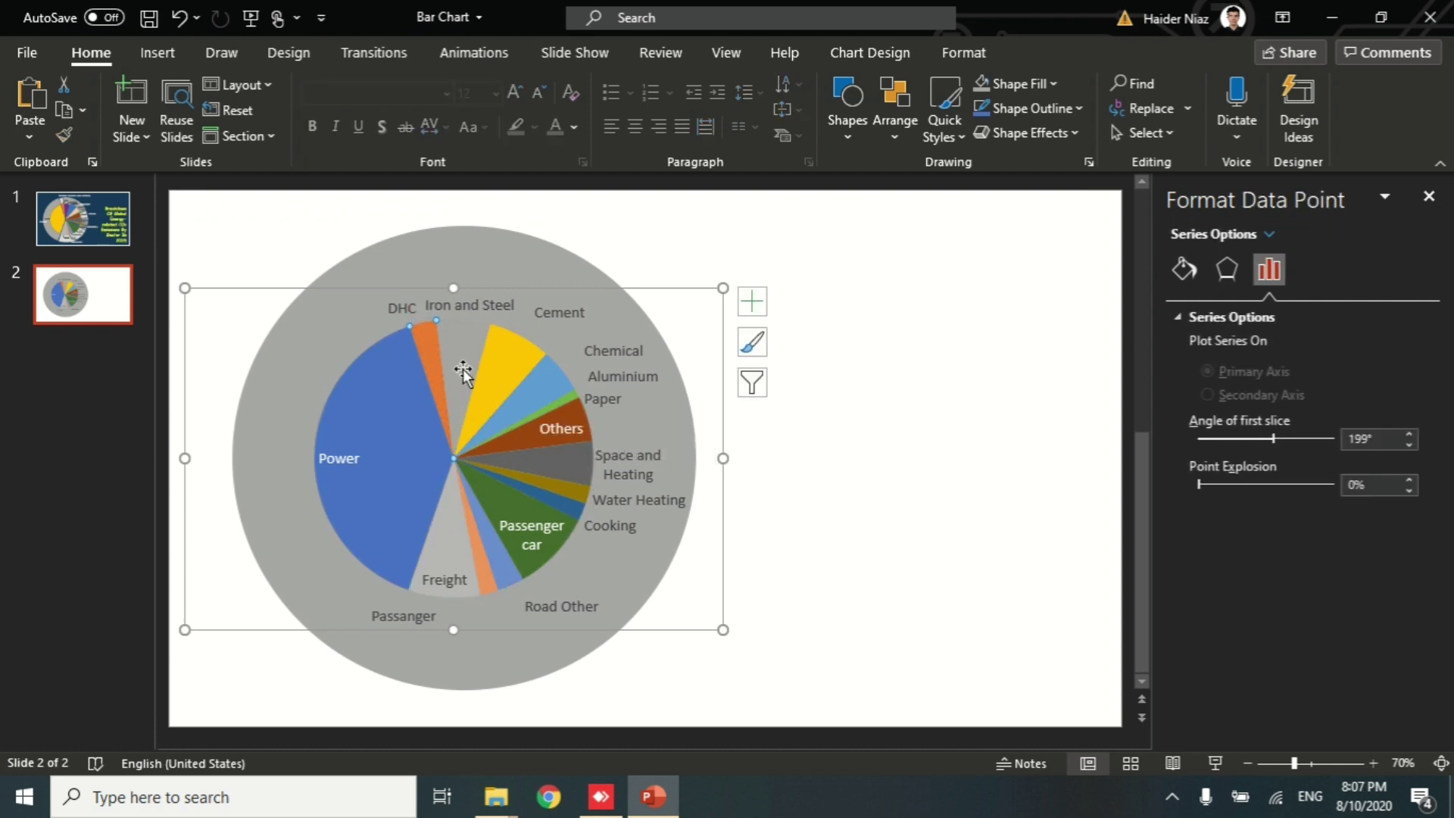
click(504, 375)
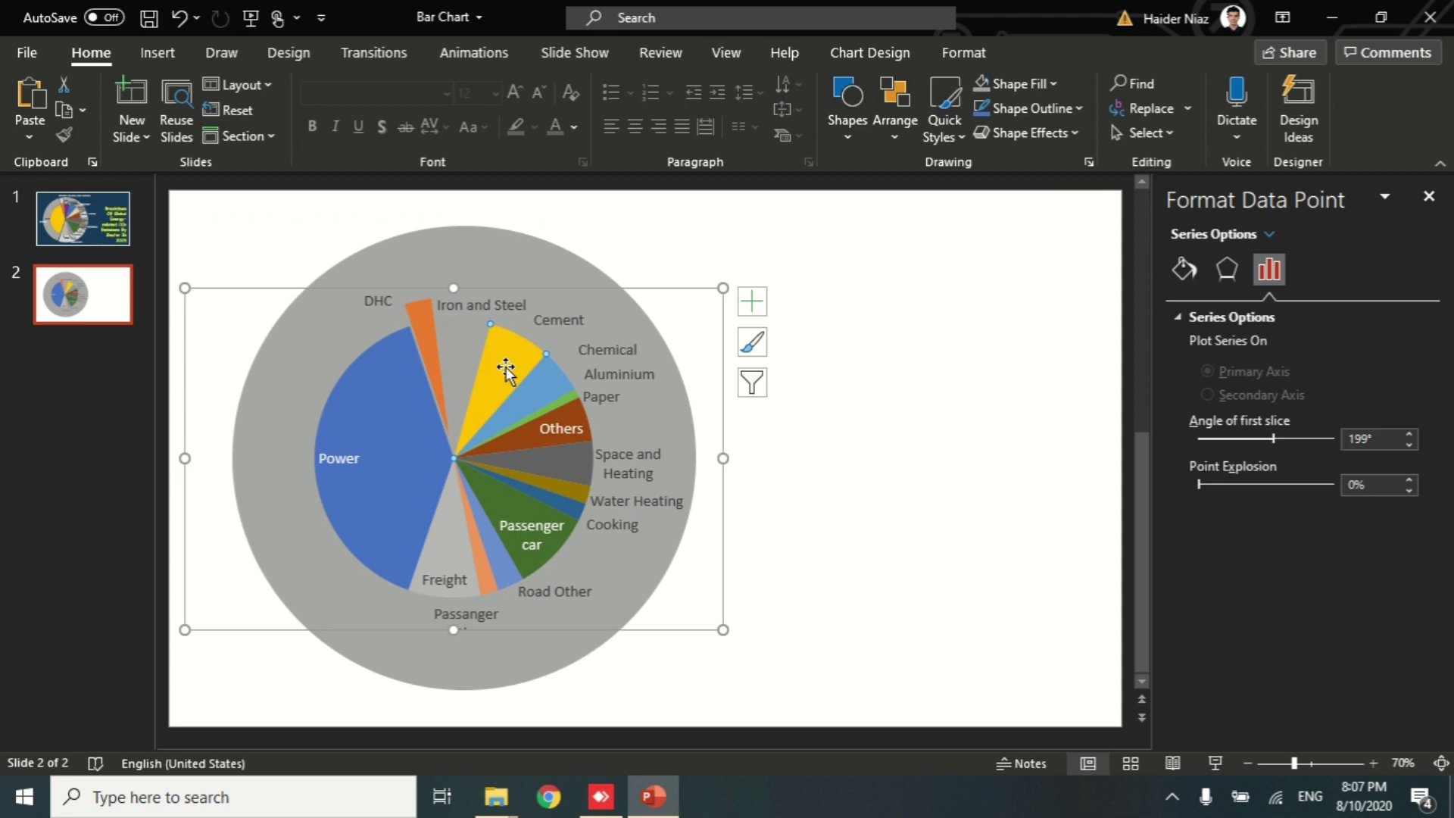
drag(506, 372, 520, 339)
Pull the Passenger car, Freight, Space and Heating and Paper slices outward.
click(507, 500)
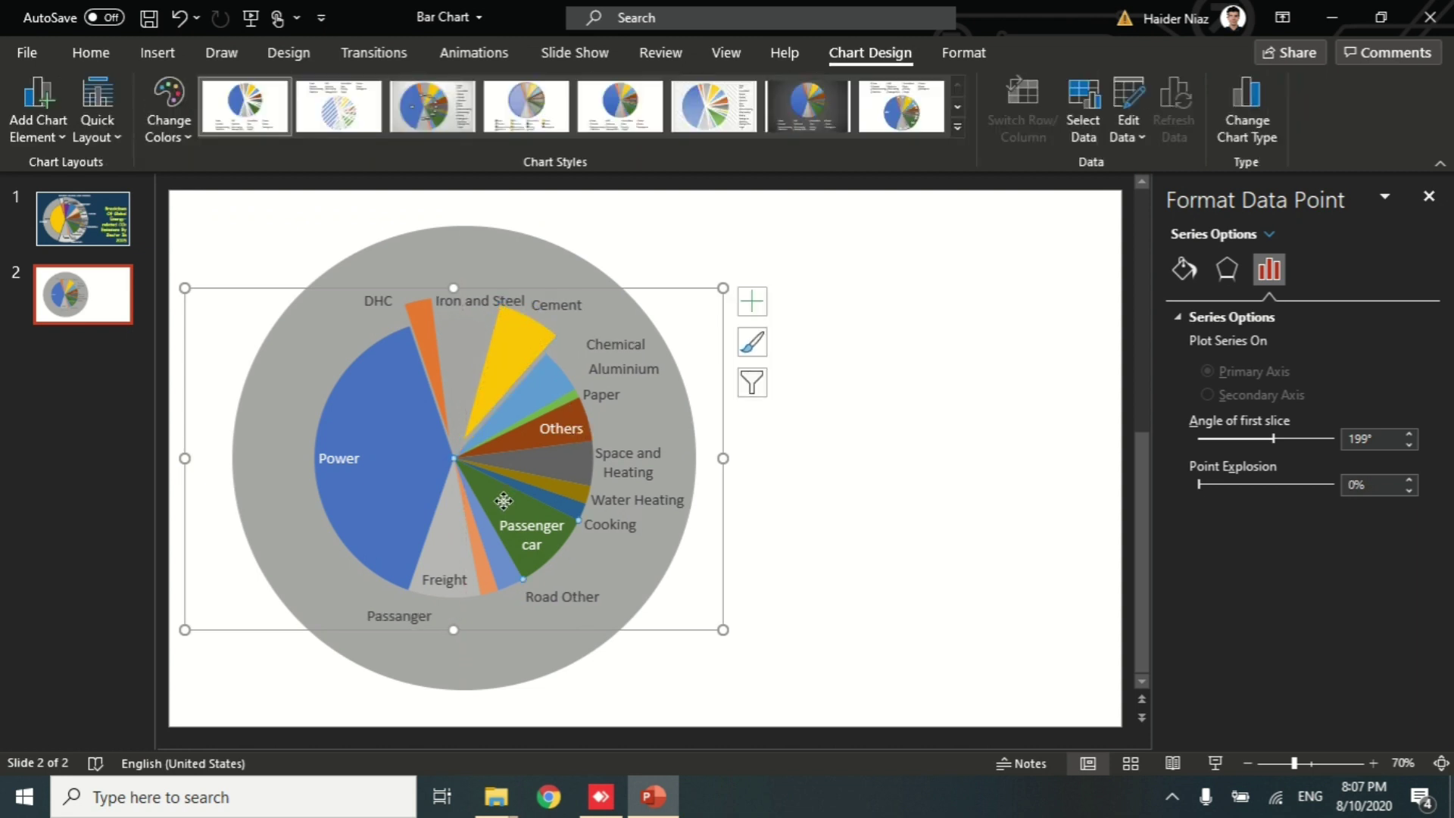
drag(504, 500, 526, 532)
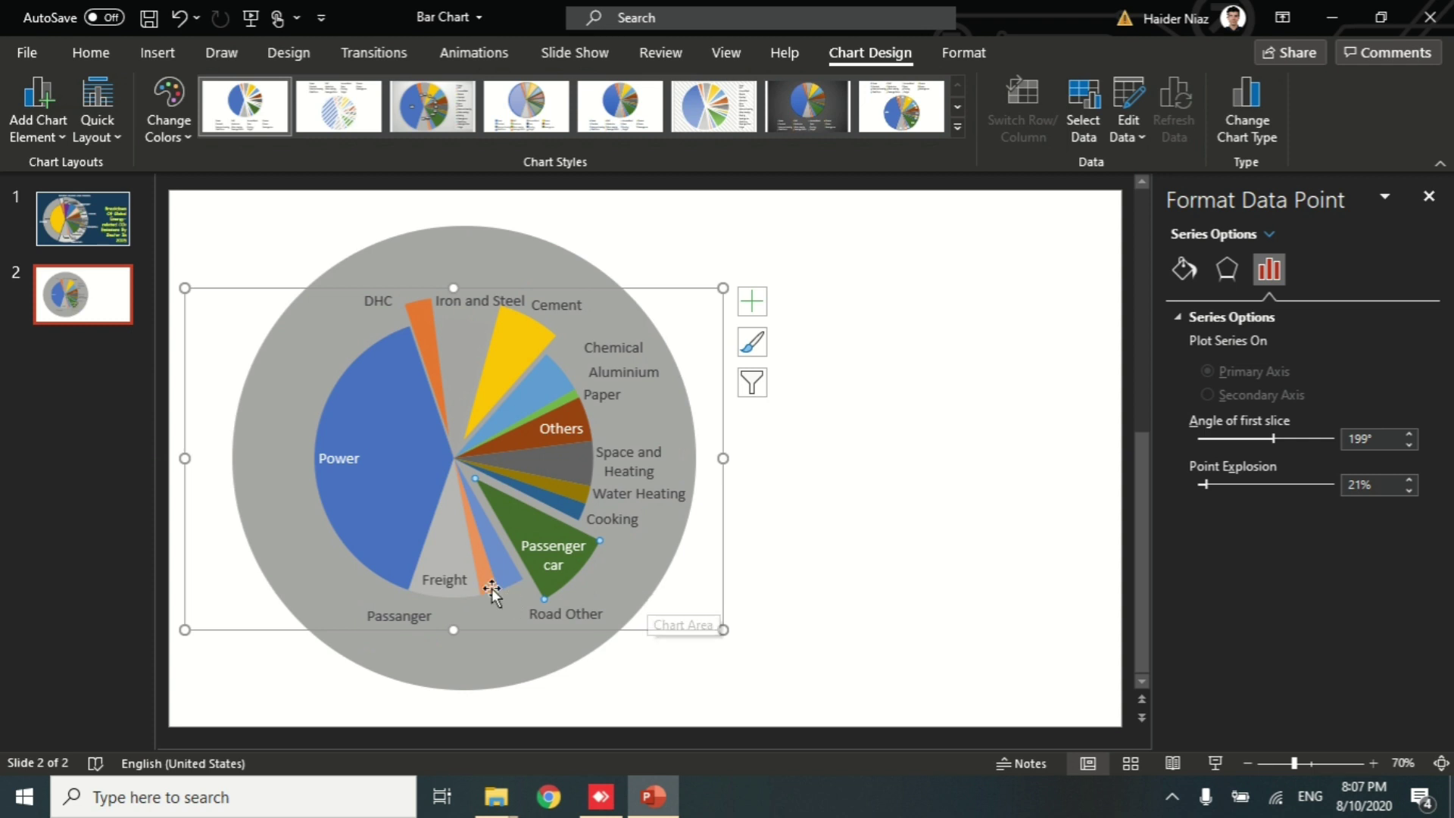
click(444, 540)
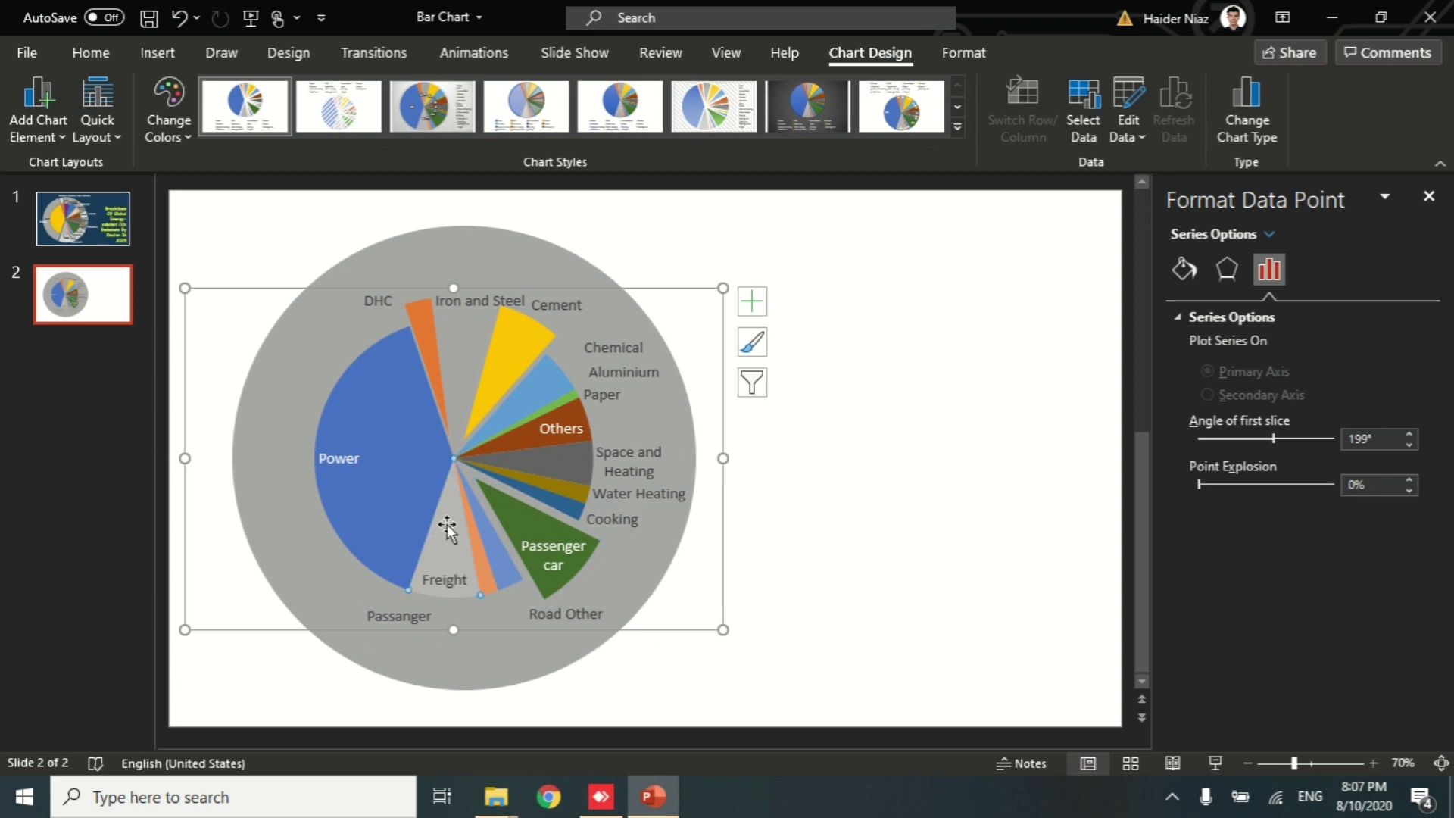
drag(447, 523, 445, 541)
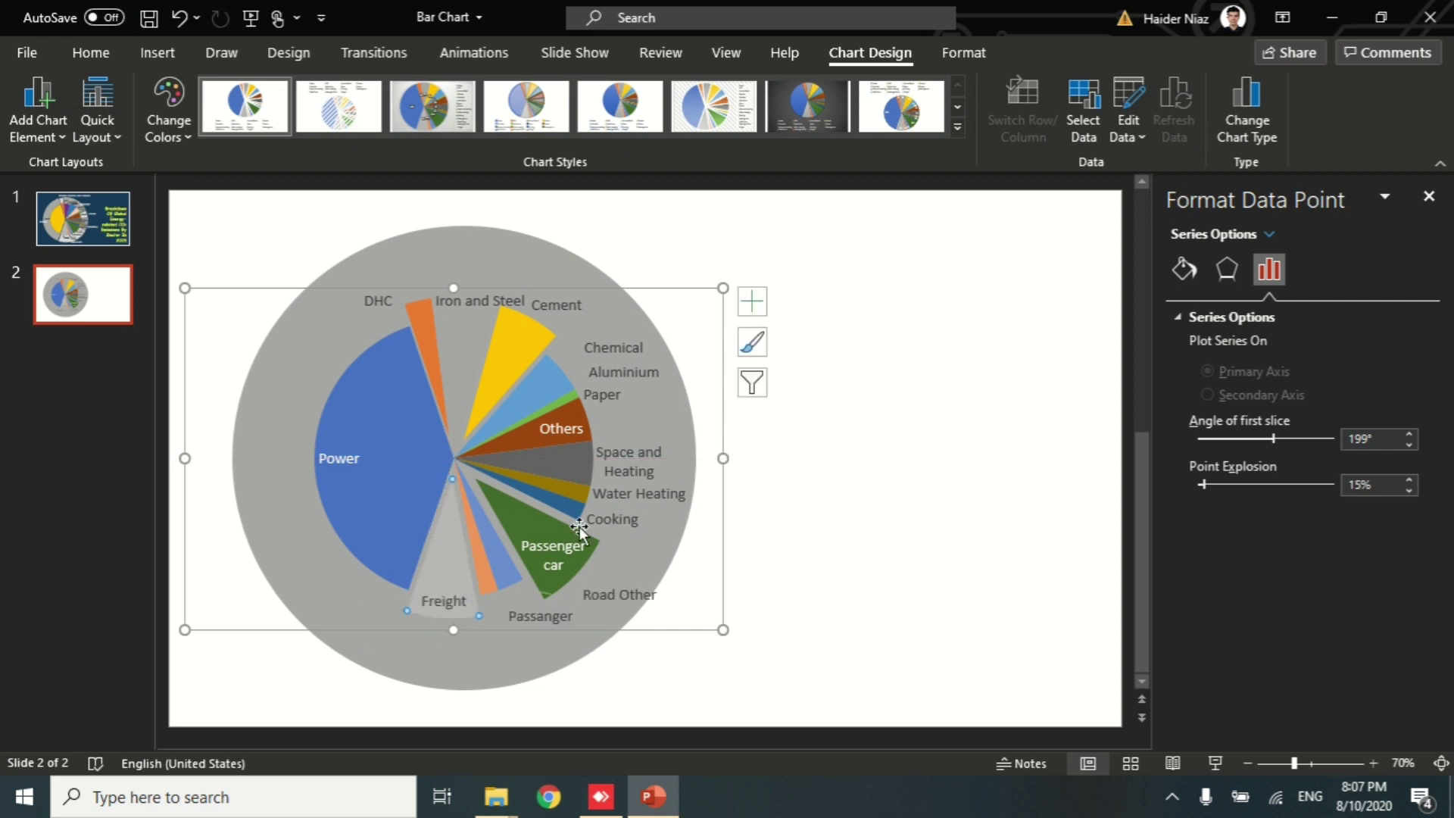
drag(581, 453, 739, 498)
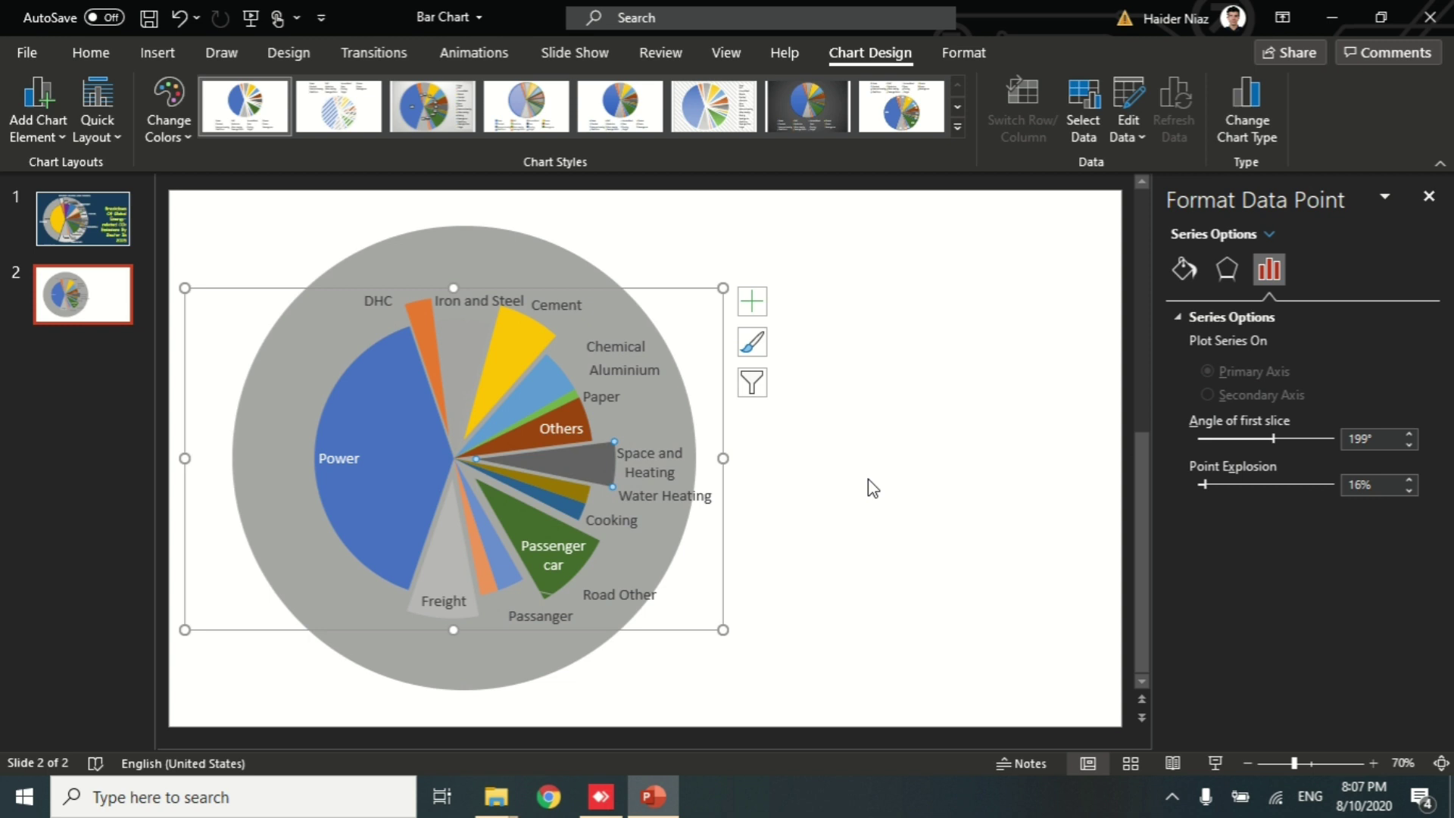
click(559, 399)
drag(560, 400, 615, 396)
Give the leader lines a darker theme colour and a 2 pt width.
click(515, 246)
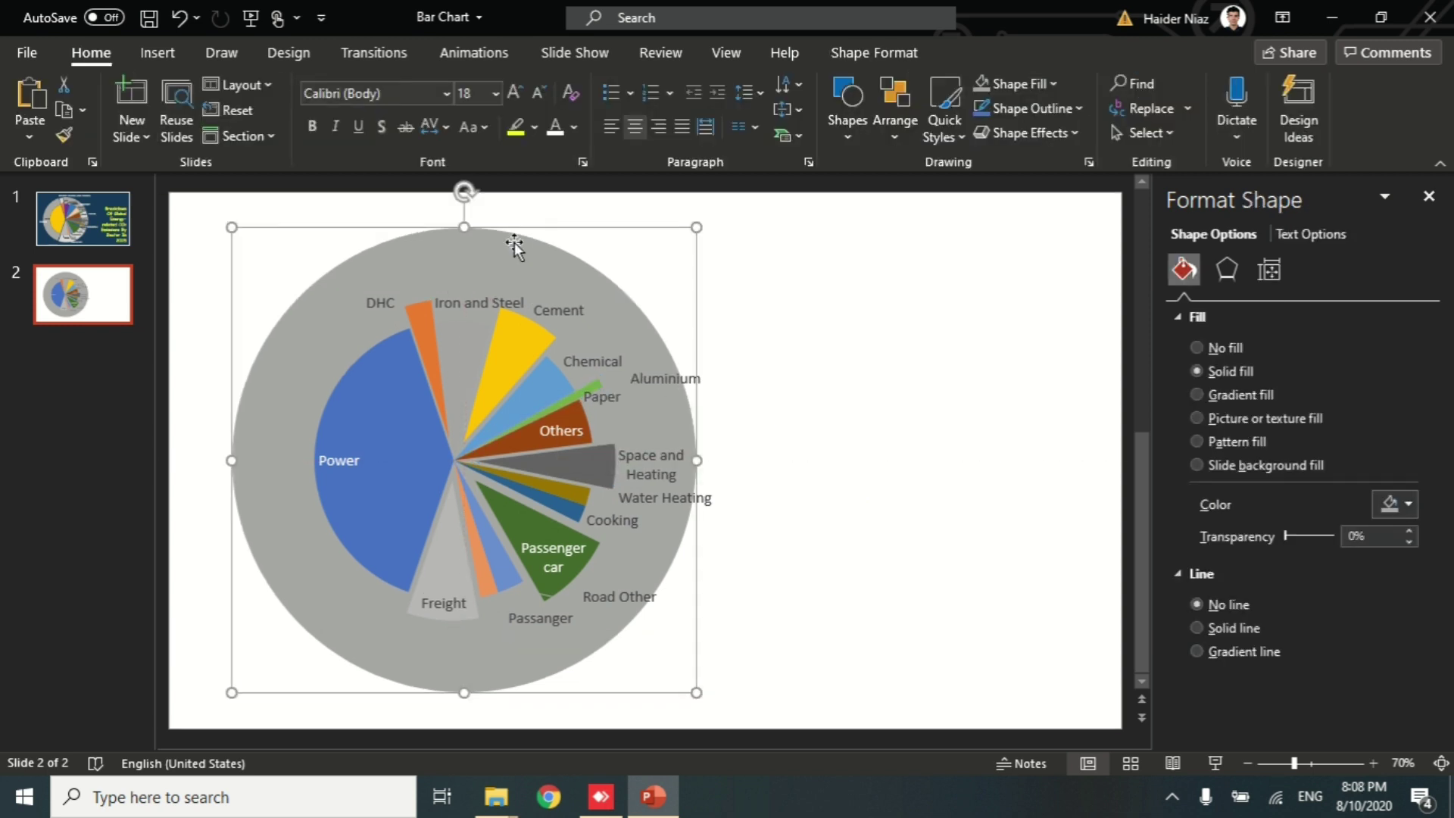
click(622, 384)
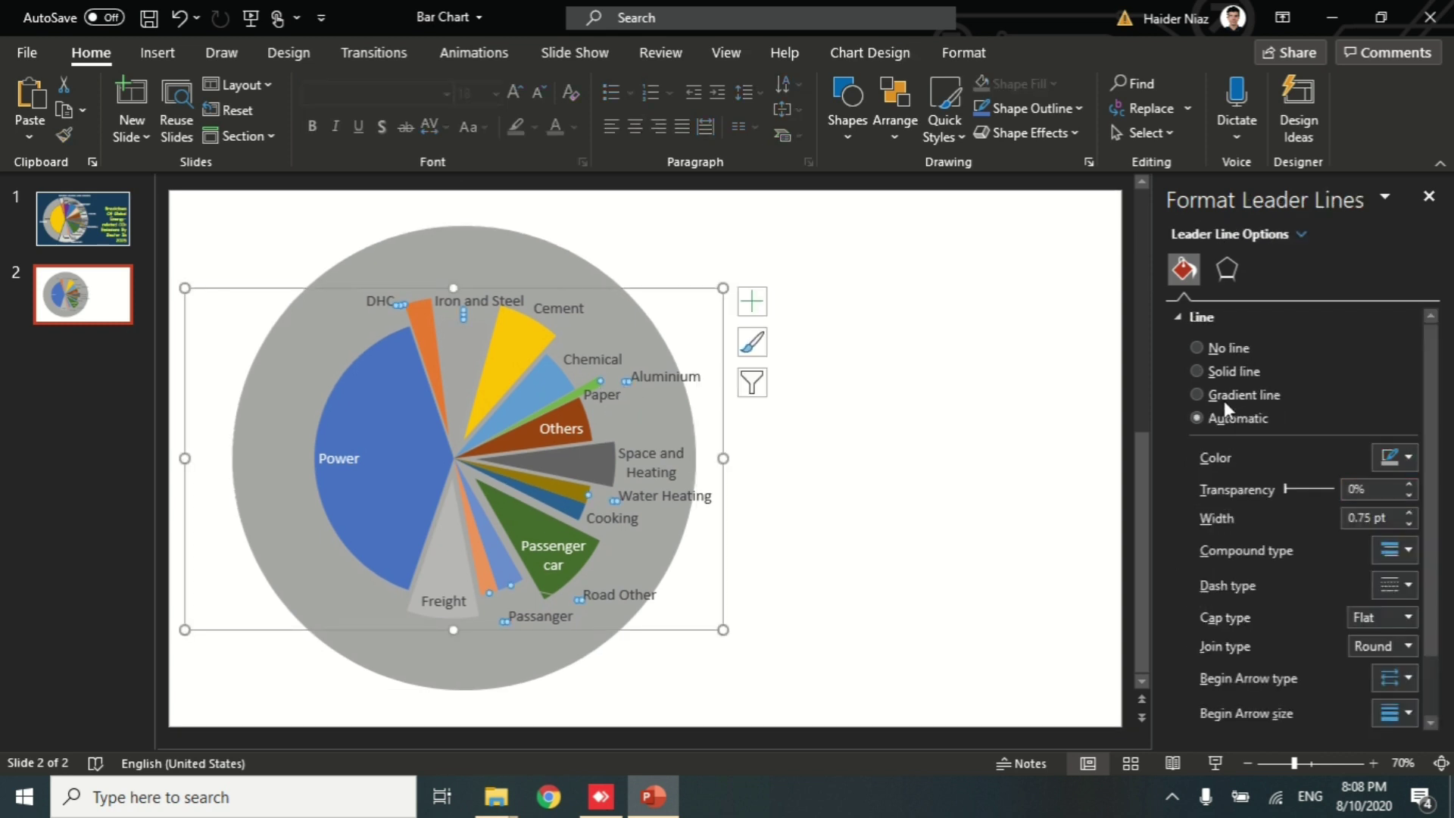
click(1402, 467)
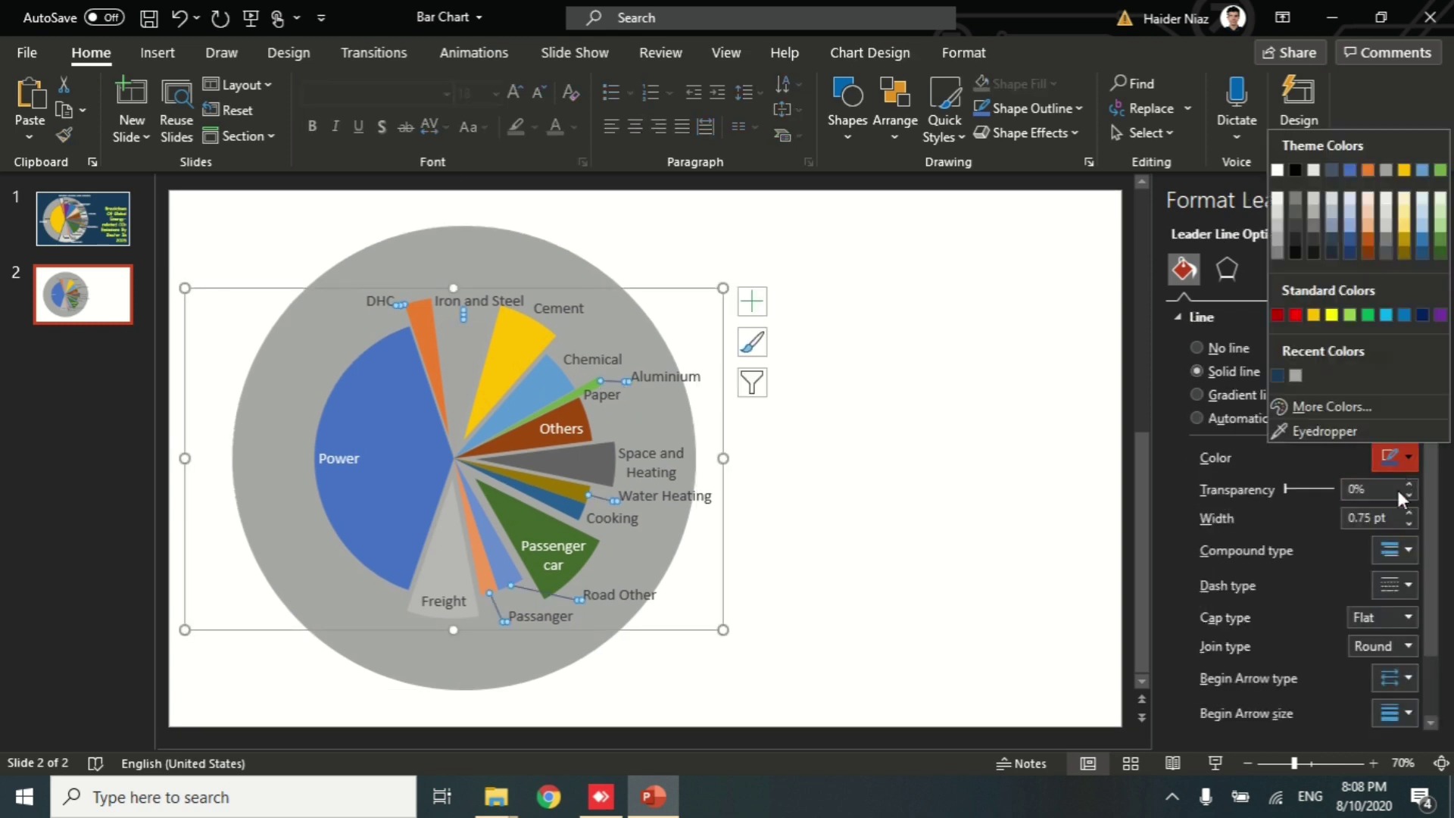
click(1296, 224)
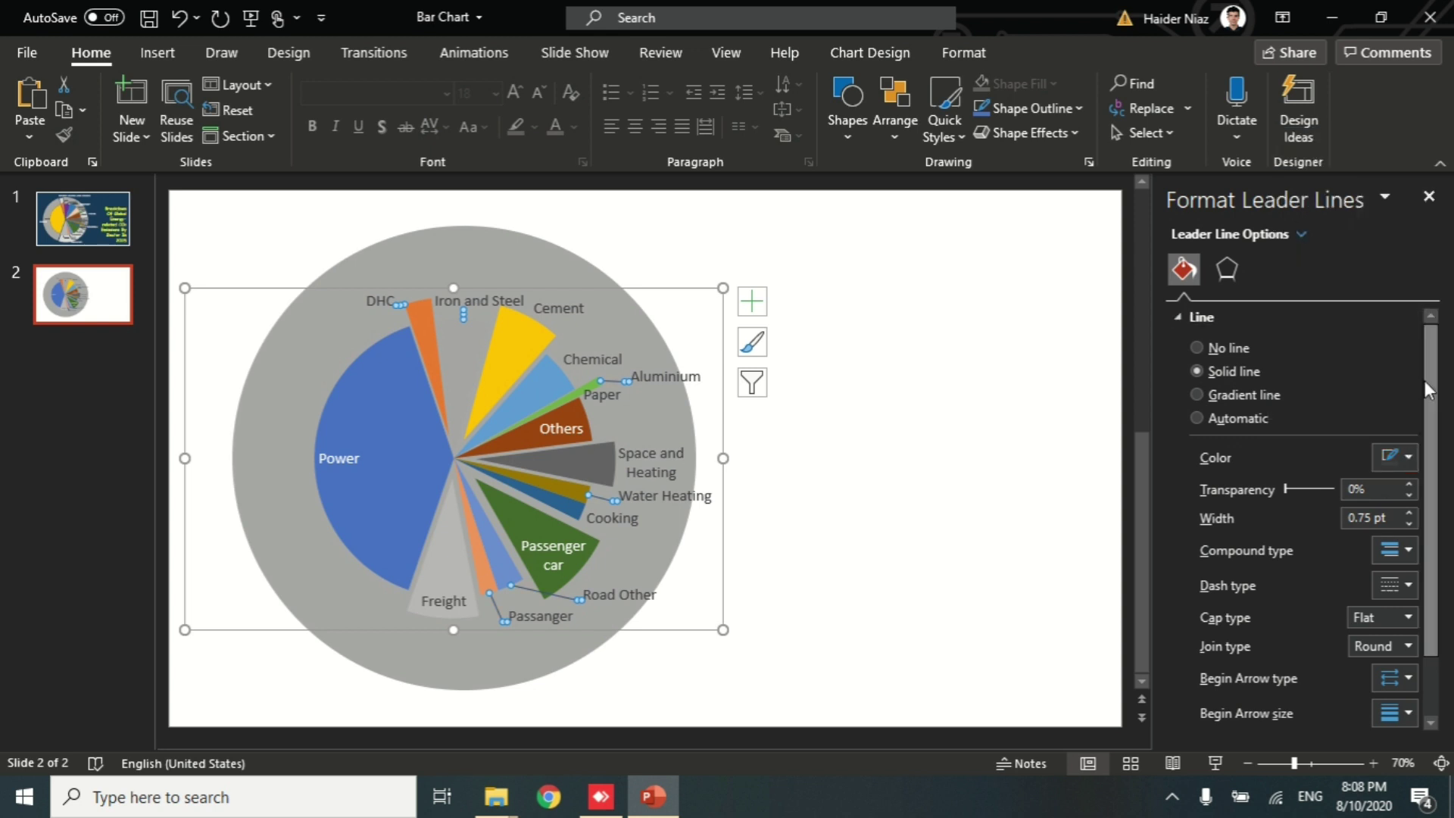
click(1408, 513)
click(1409, 513)
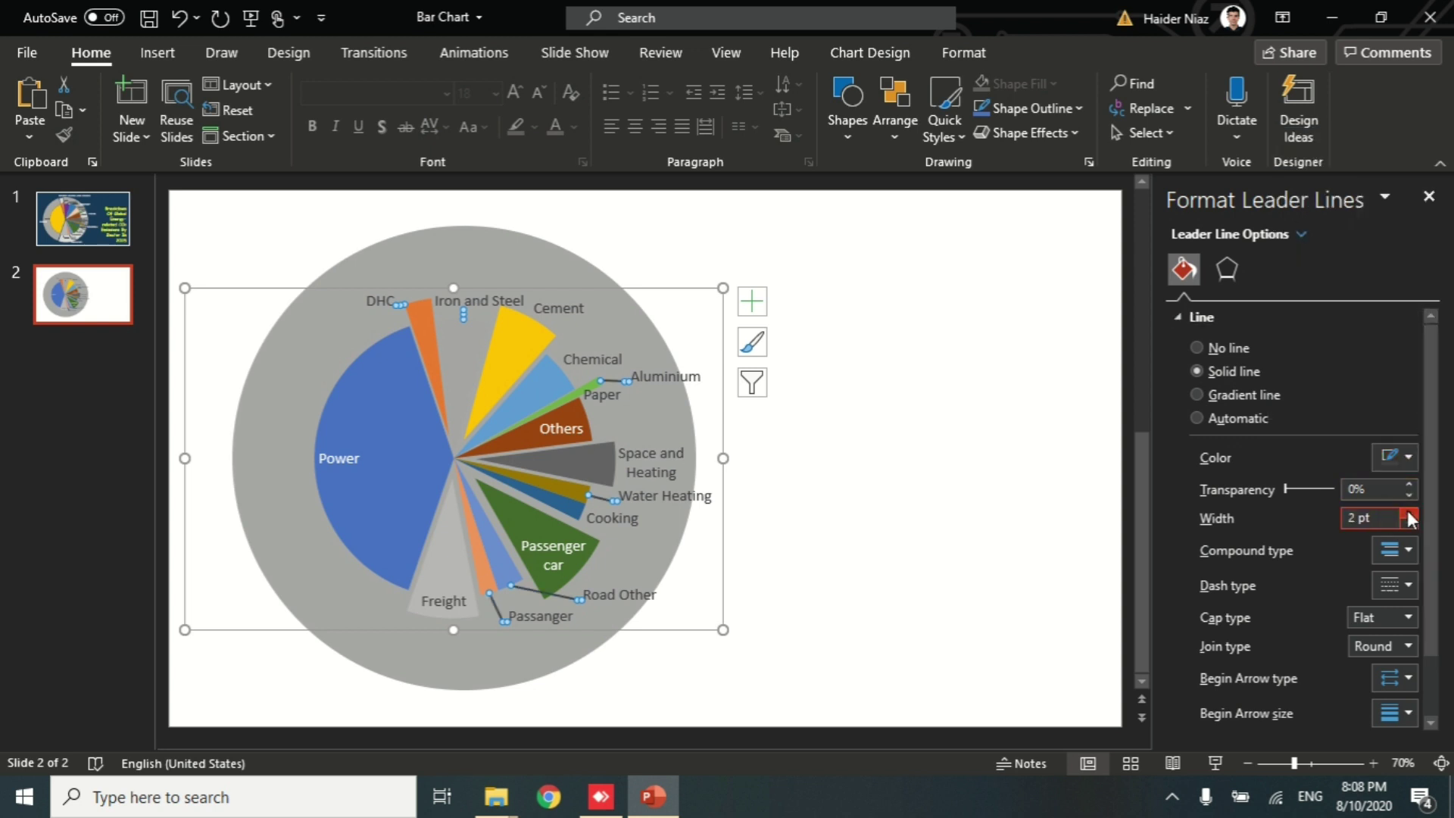
Enlarge the chart area downward and move it up-left over the grey circle.
click(805, 565)
click(556, 620)
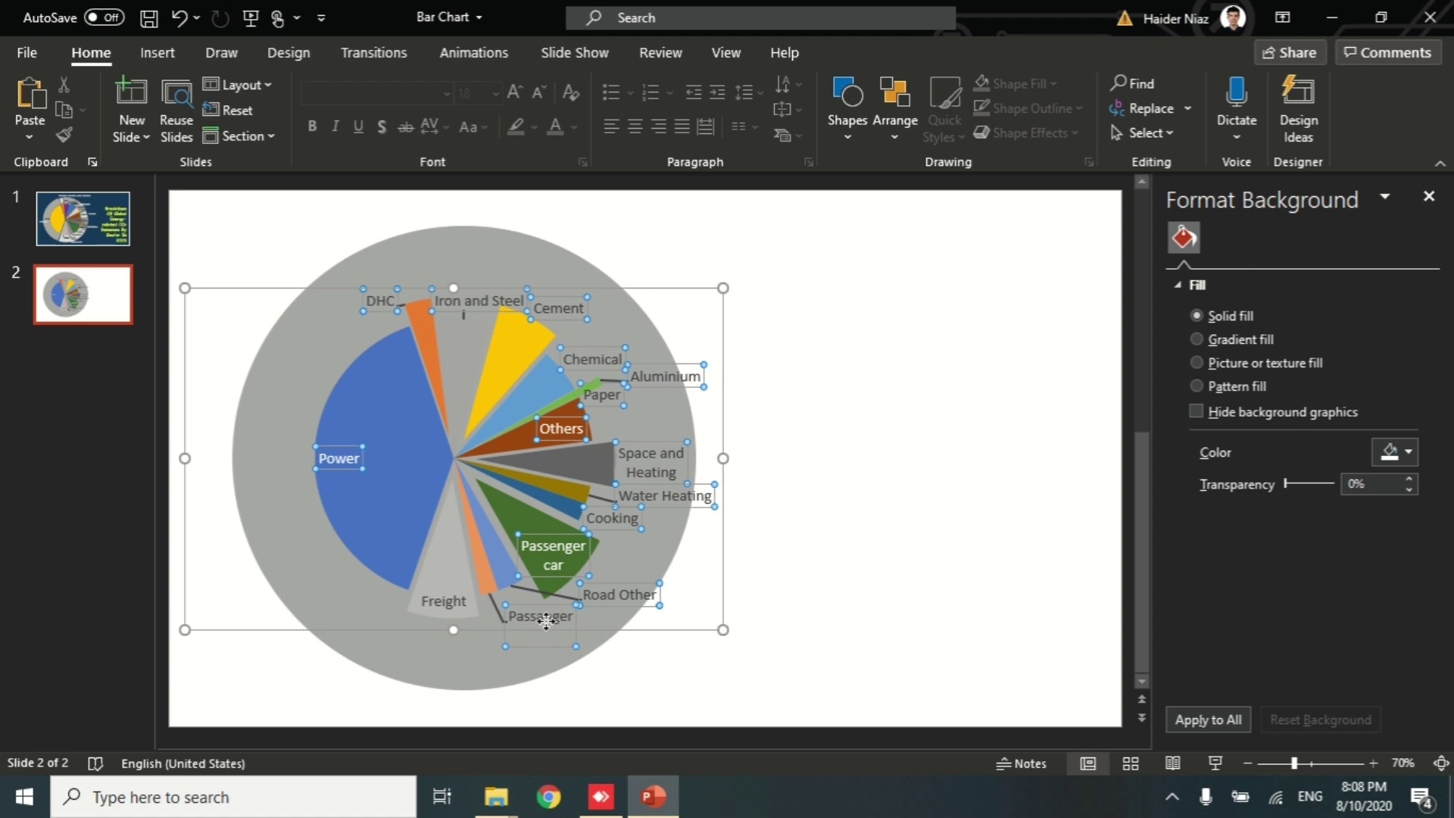
drag(454, 634, 455, 660)
drag(667, 658, 661, 643)
Draw a blue isosceles triangle at the top of the pie.
click(684, 363)
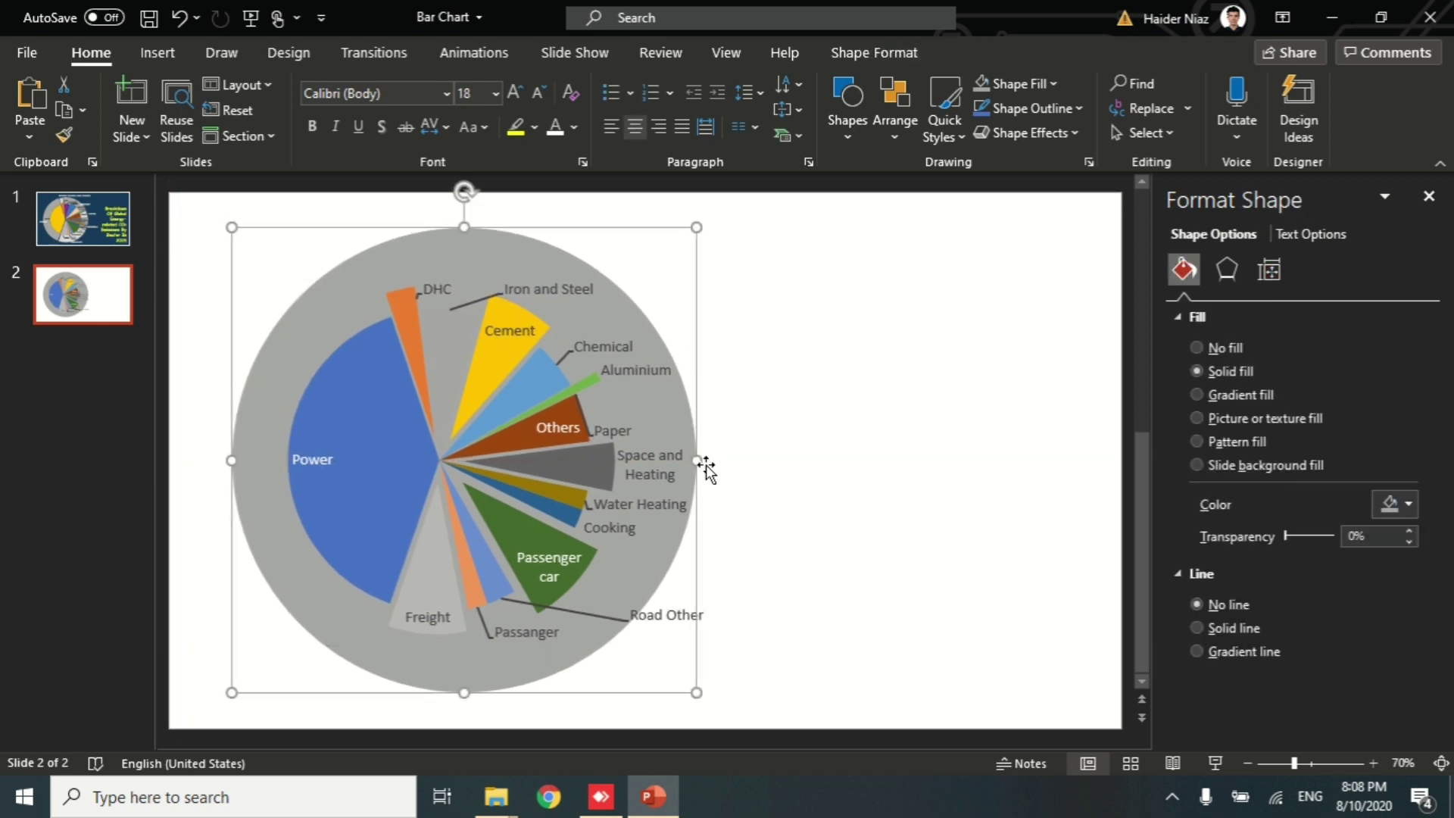
click(792, 481)
click(158, 52)
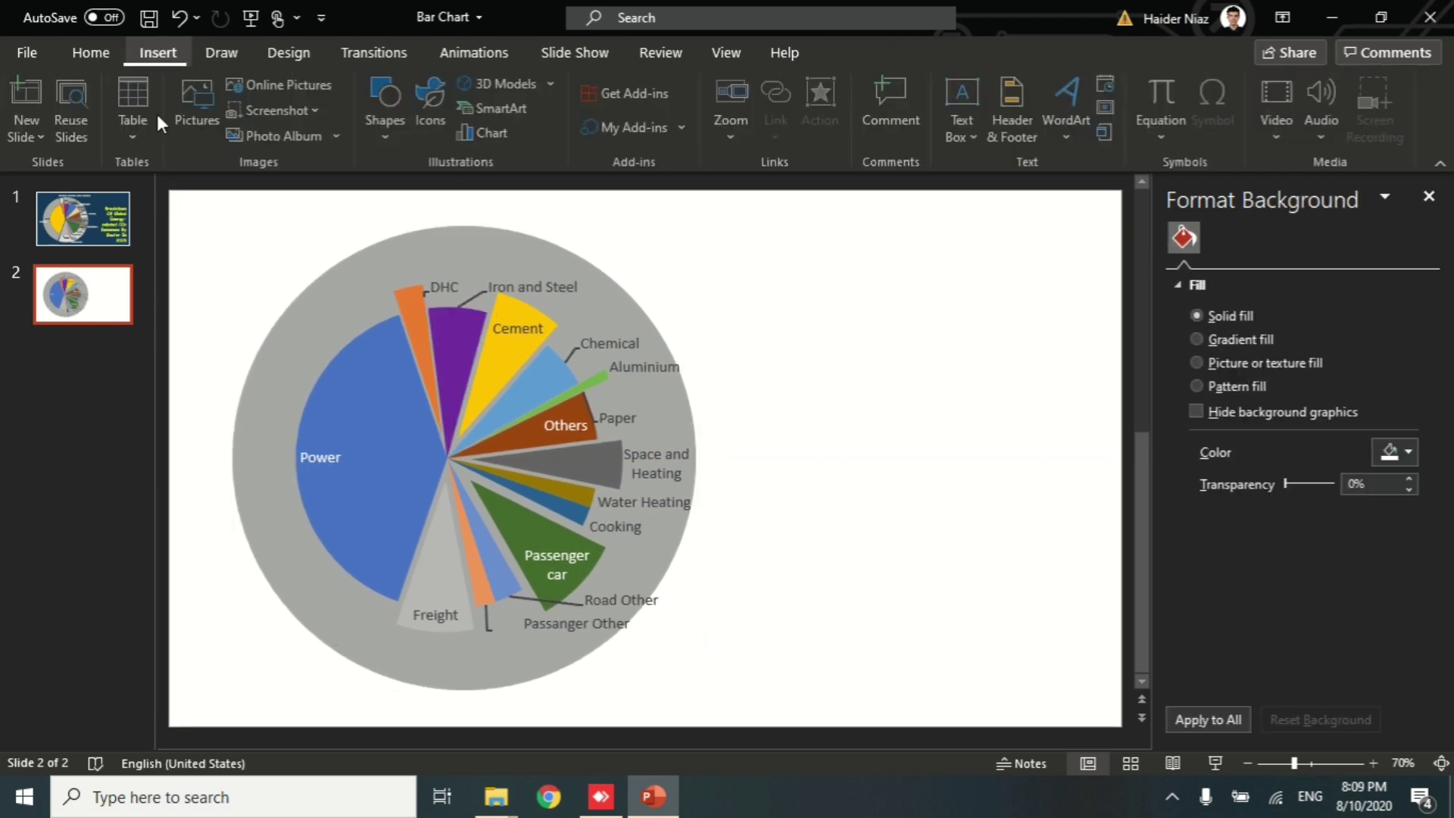
click(391, 125)
click(528, 192)
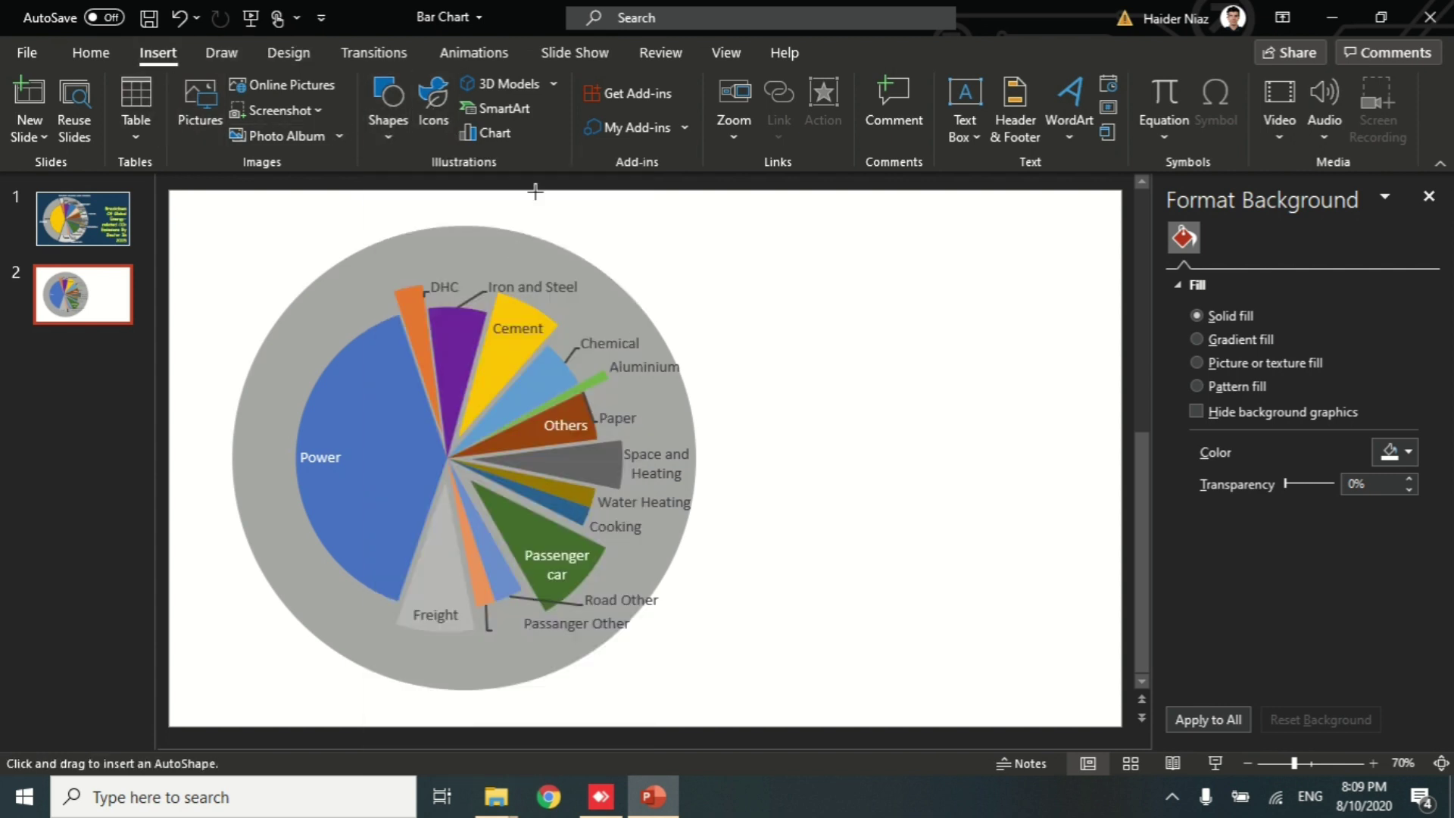
drag(462, 227, 547, 299)
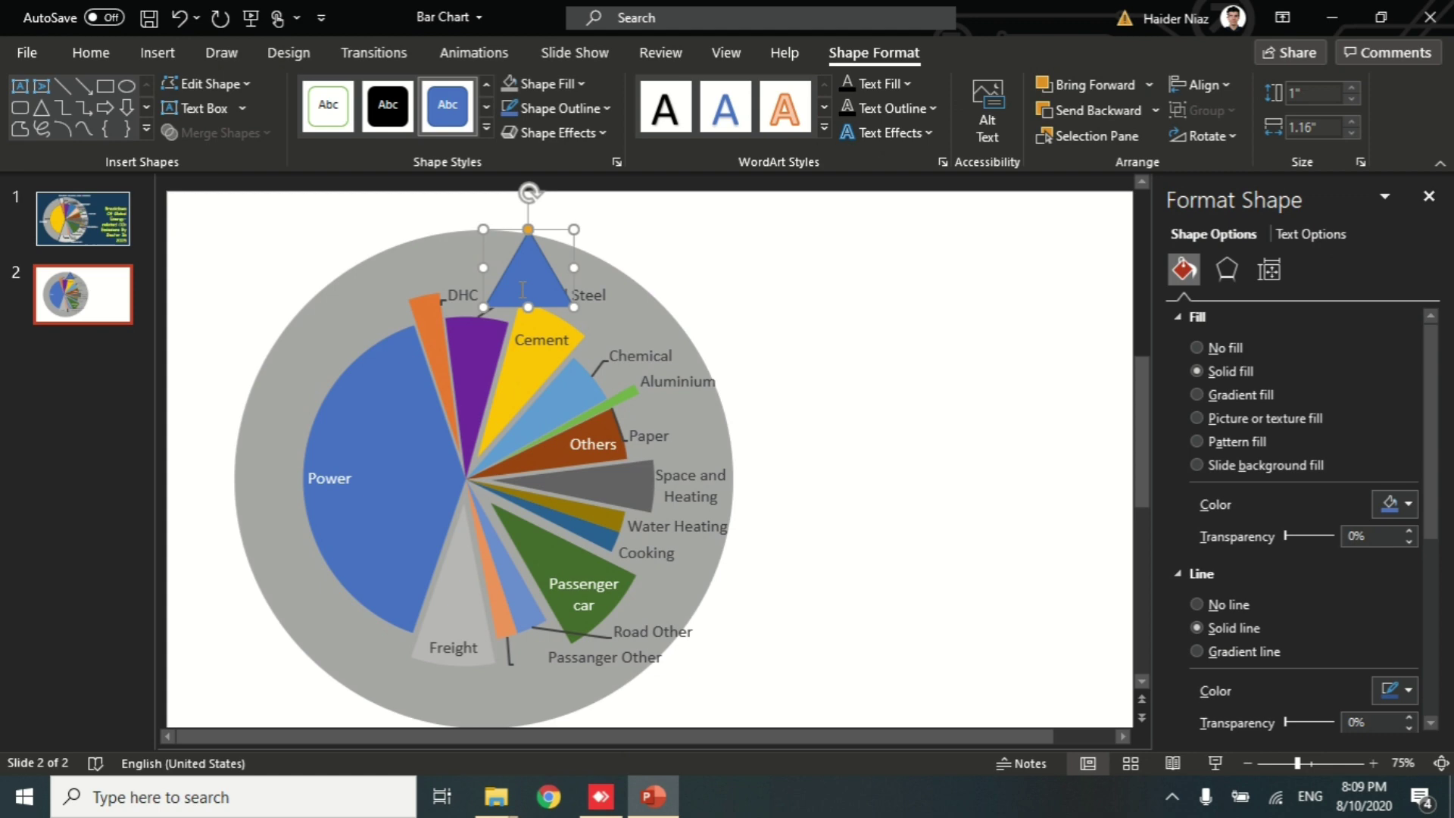
Narrow the triangle and rotate it toward the pie centre between the purple and yellow slices.
key(Page_Up)
key(Page_Down)
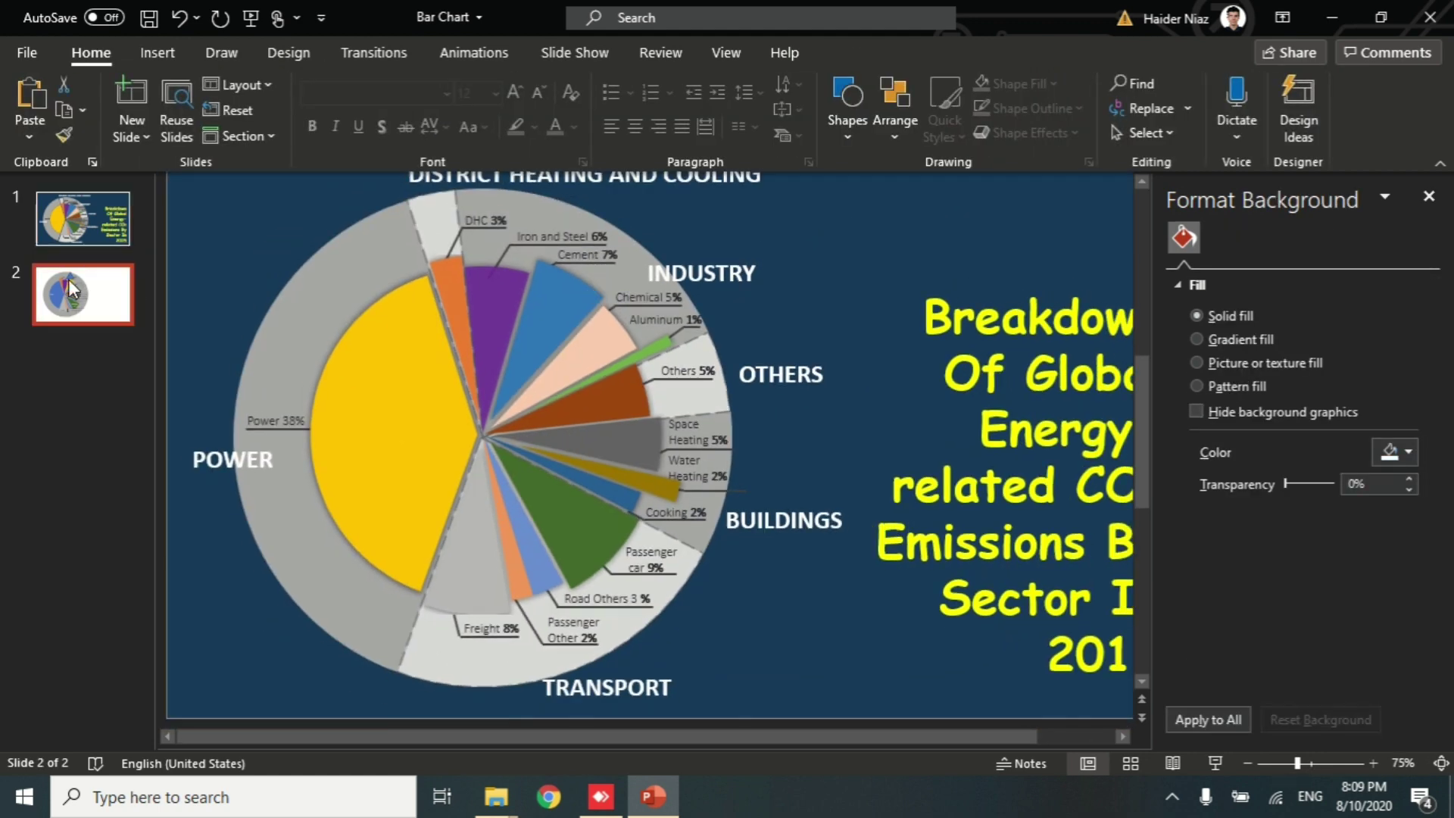
click(568, 219)
drag(569, 220, 488, 333)
scroll(528, 182, up, 1)
drag(506, 237, 478, 405)
Rotate, narrow and lengthen the triangle so it lines up with the slices.
scroll(479, 405, up, 6)
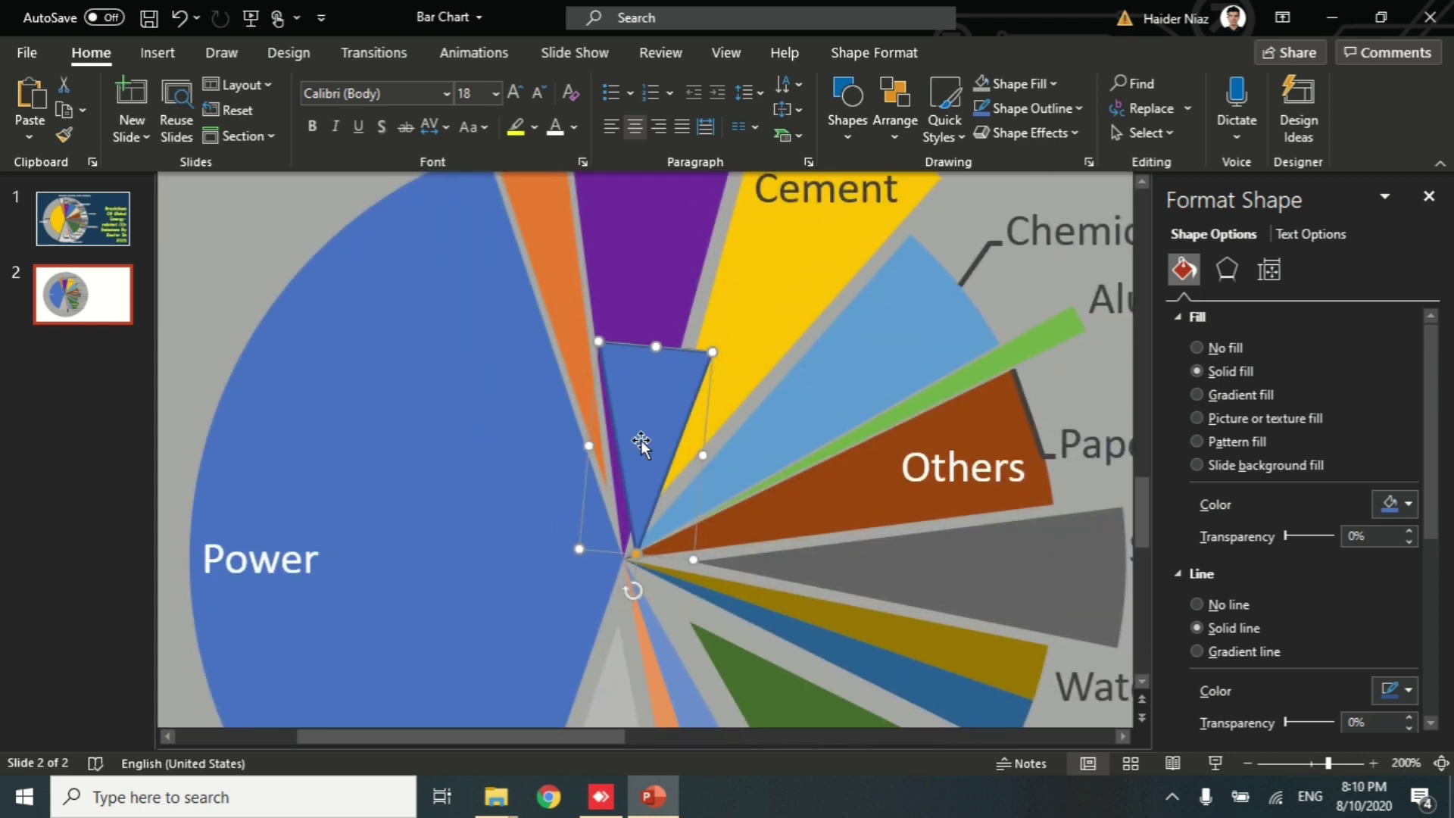
key(ctrl+z)
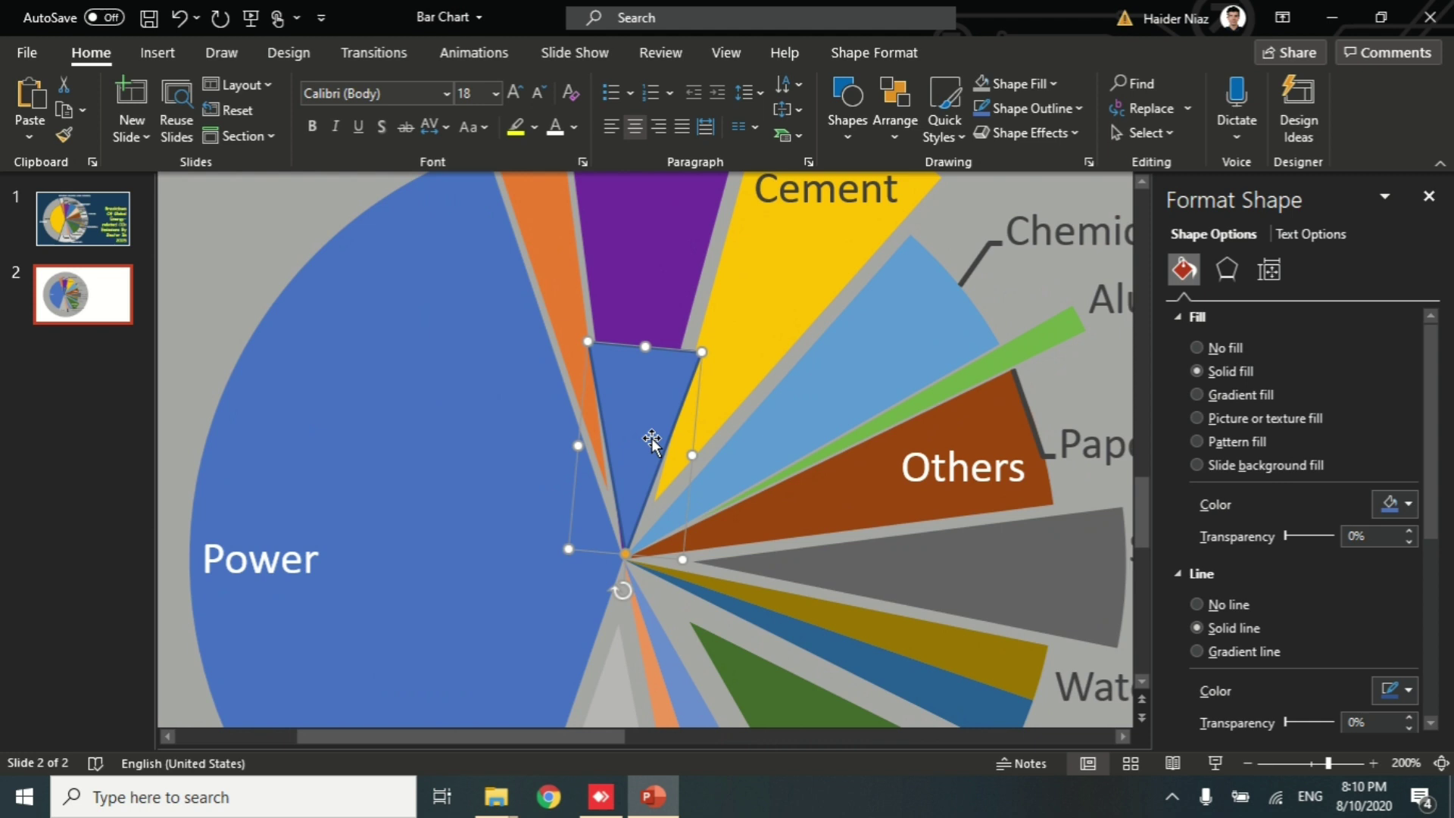
drag(619, 590, 617, 591)
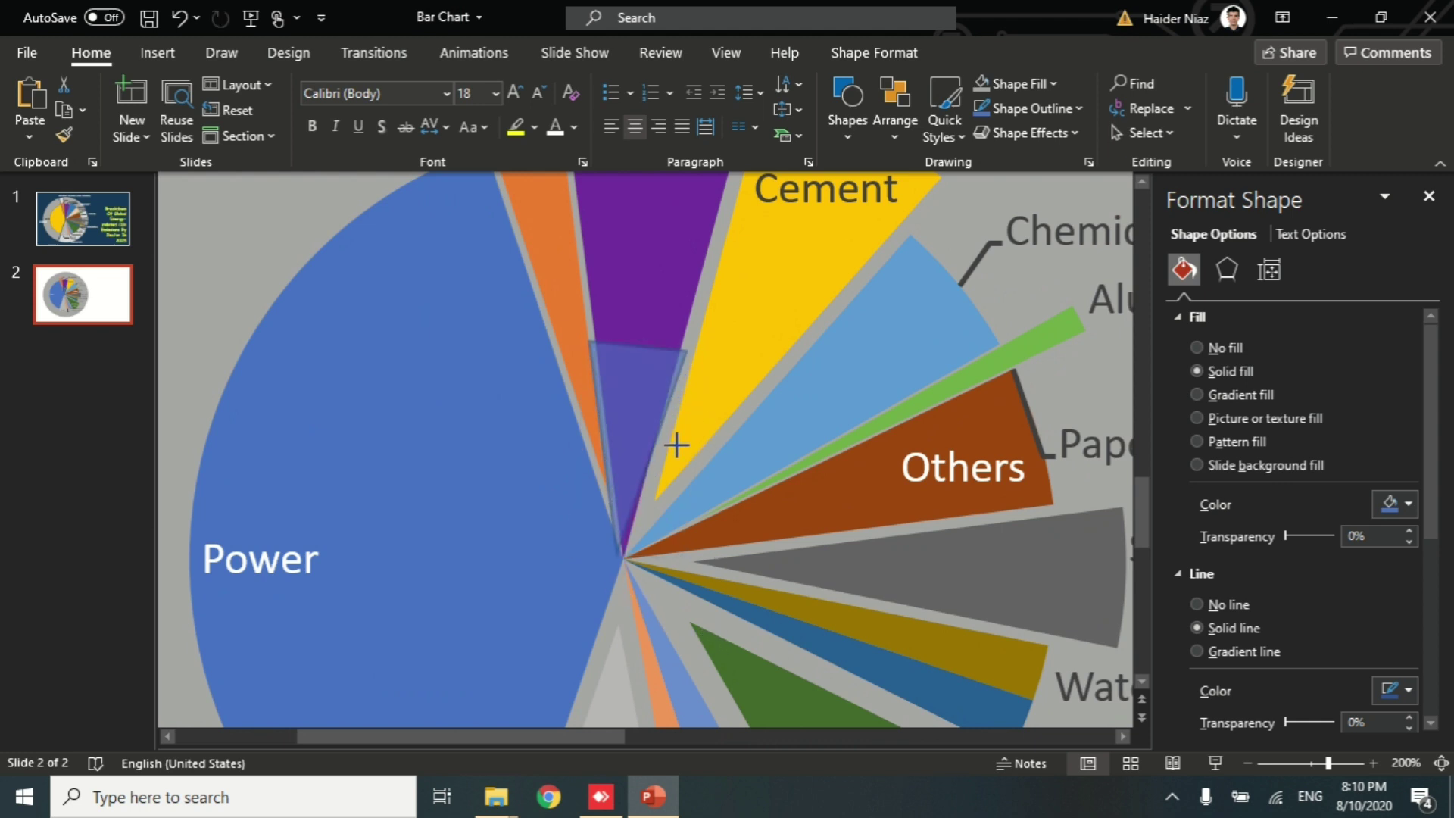
drag(673, 441, 672, 442)
drag(577, 448, 593, 447)
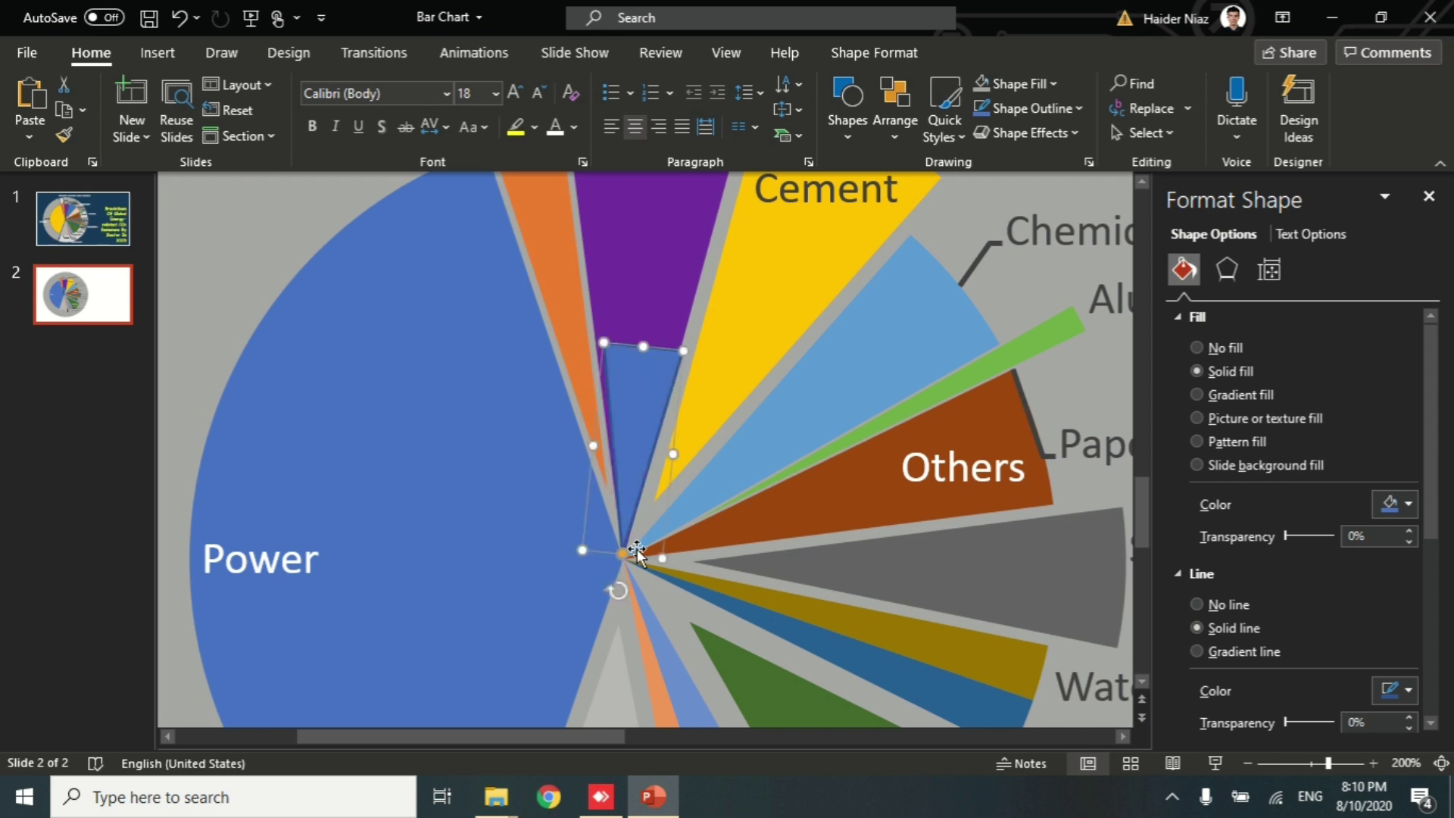
drag(621, 594, 643, 597)
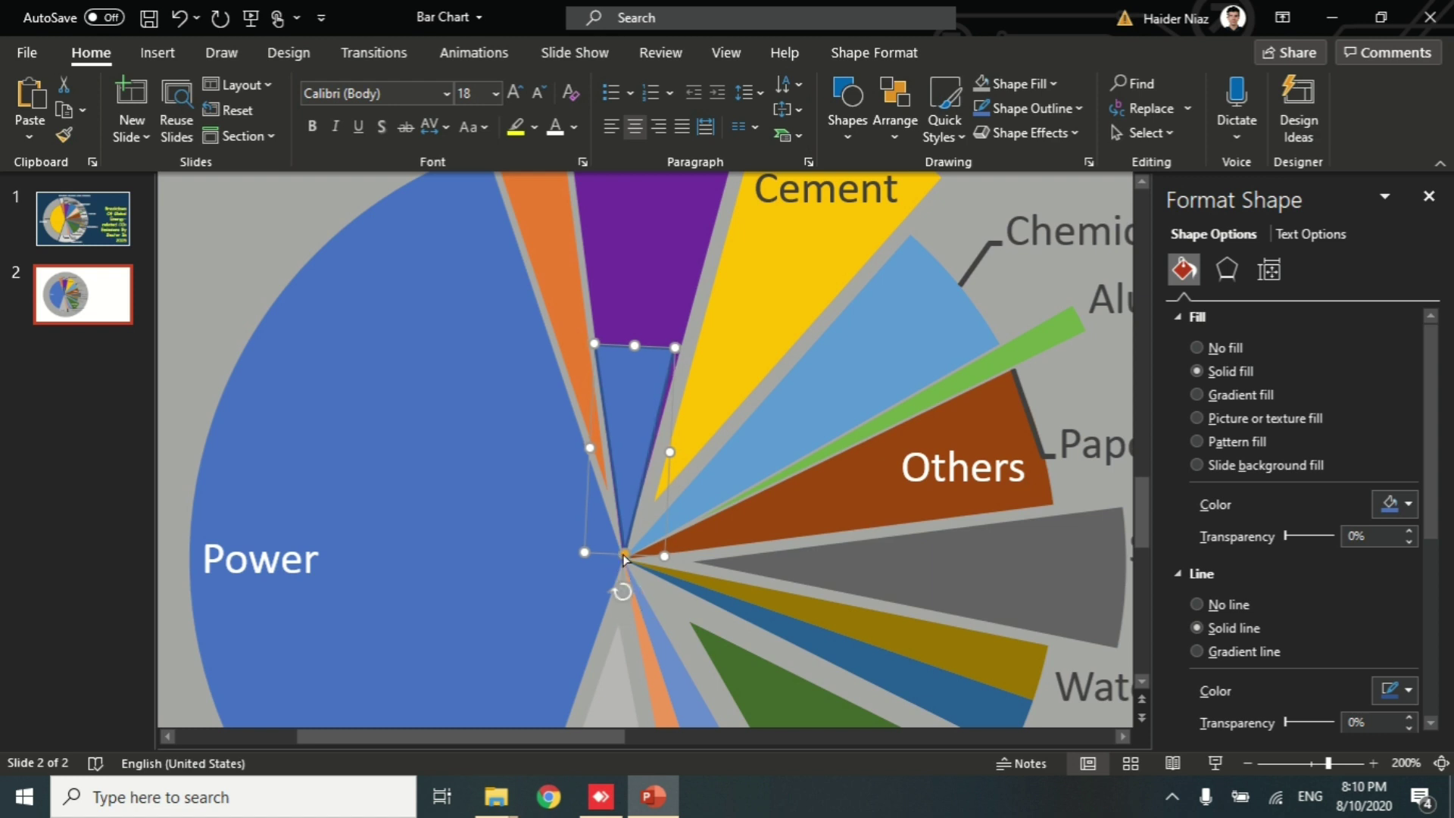
drag(636, 342, 656, 221)
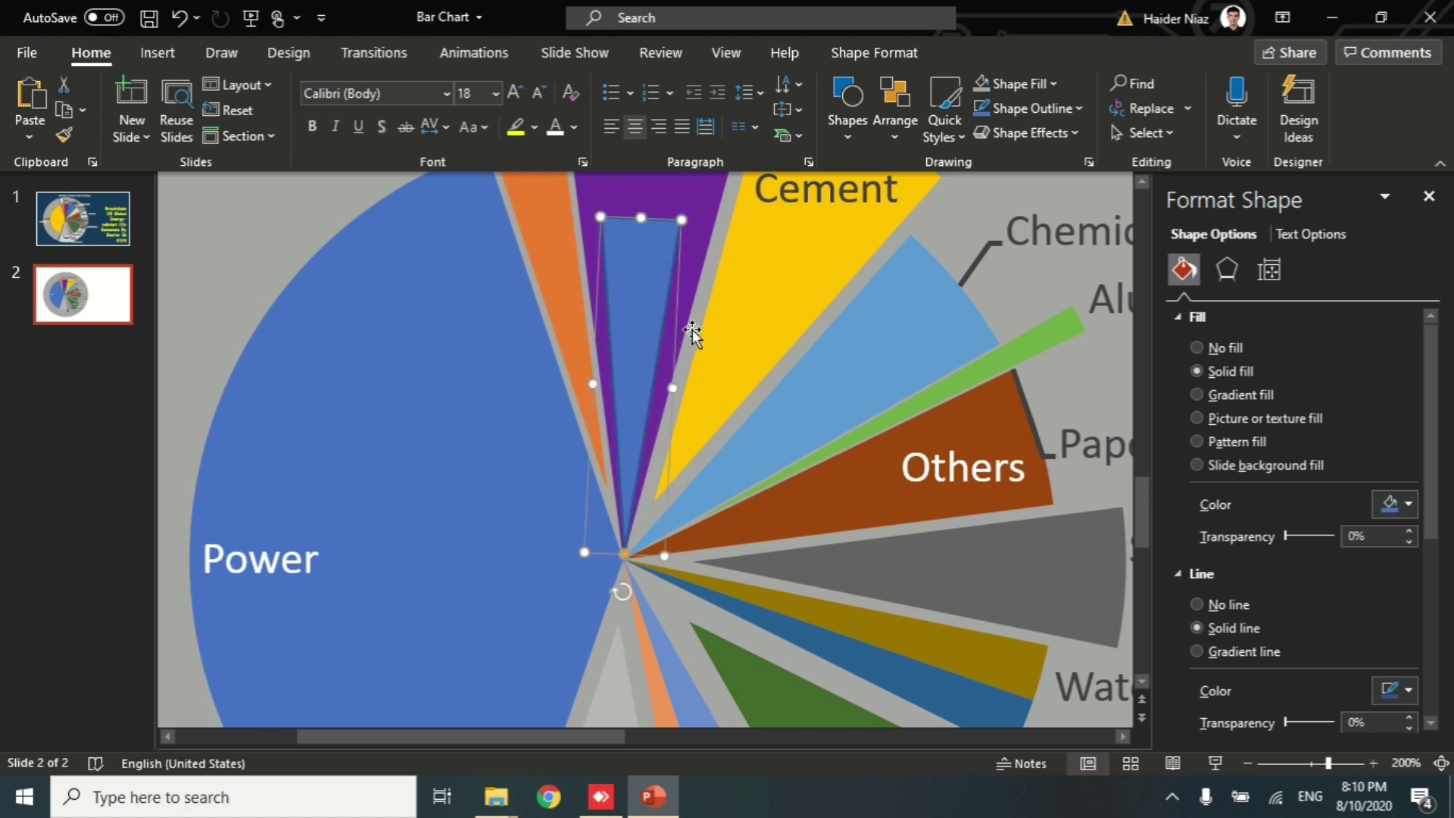
scroll(692, 328, up, 3)
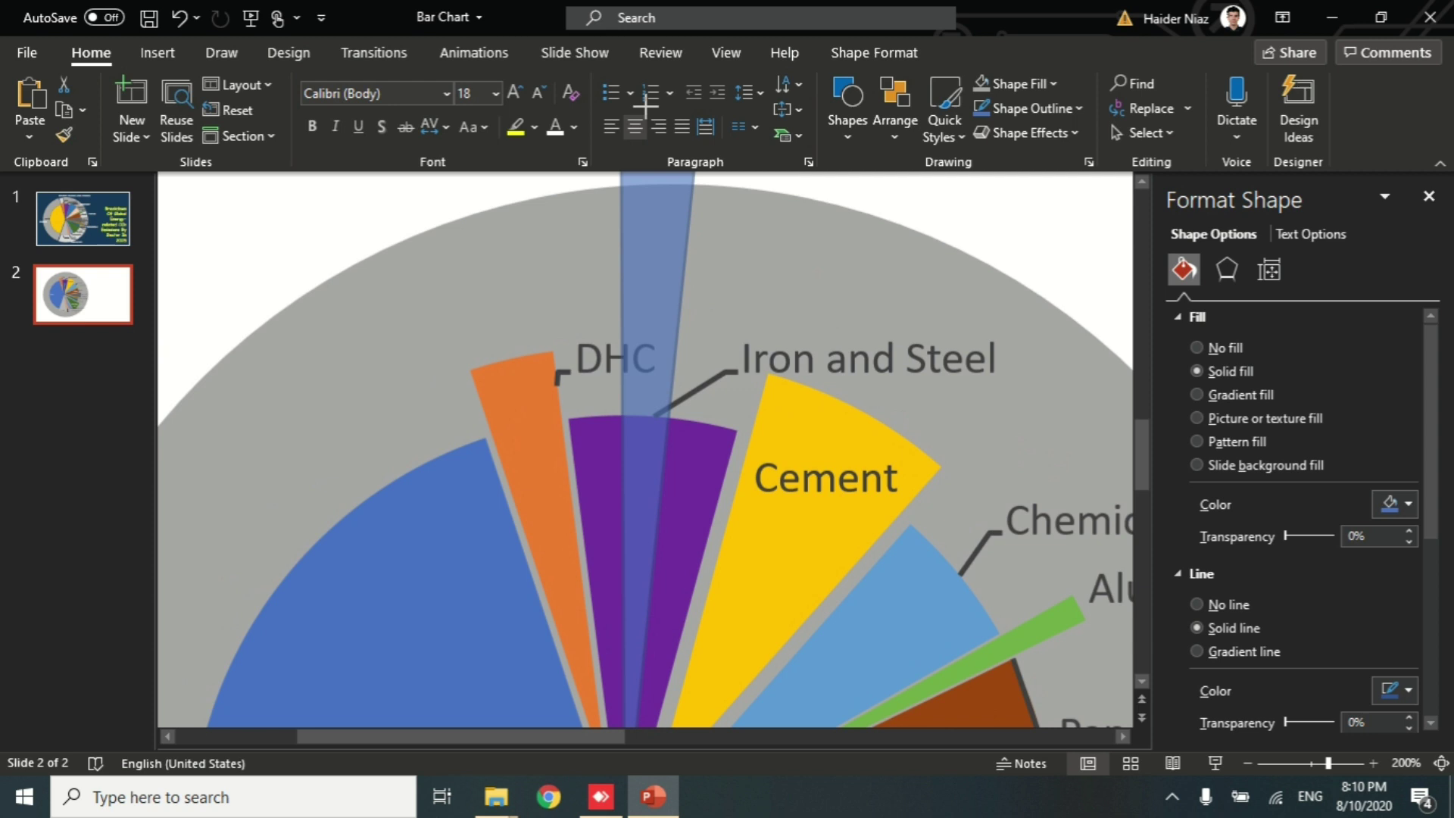
Widen the triangle on both sides to cover the purple wedge and fine-tune its rotation.
drag(681, 496, 723, 498)
drag(599, 493, 539, 489)
drag(726, 497, 768, 500)
drag(550, 493, 525, 489)
drag(767, 497, 786, 501)
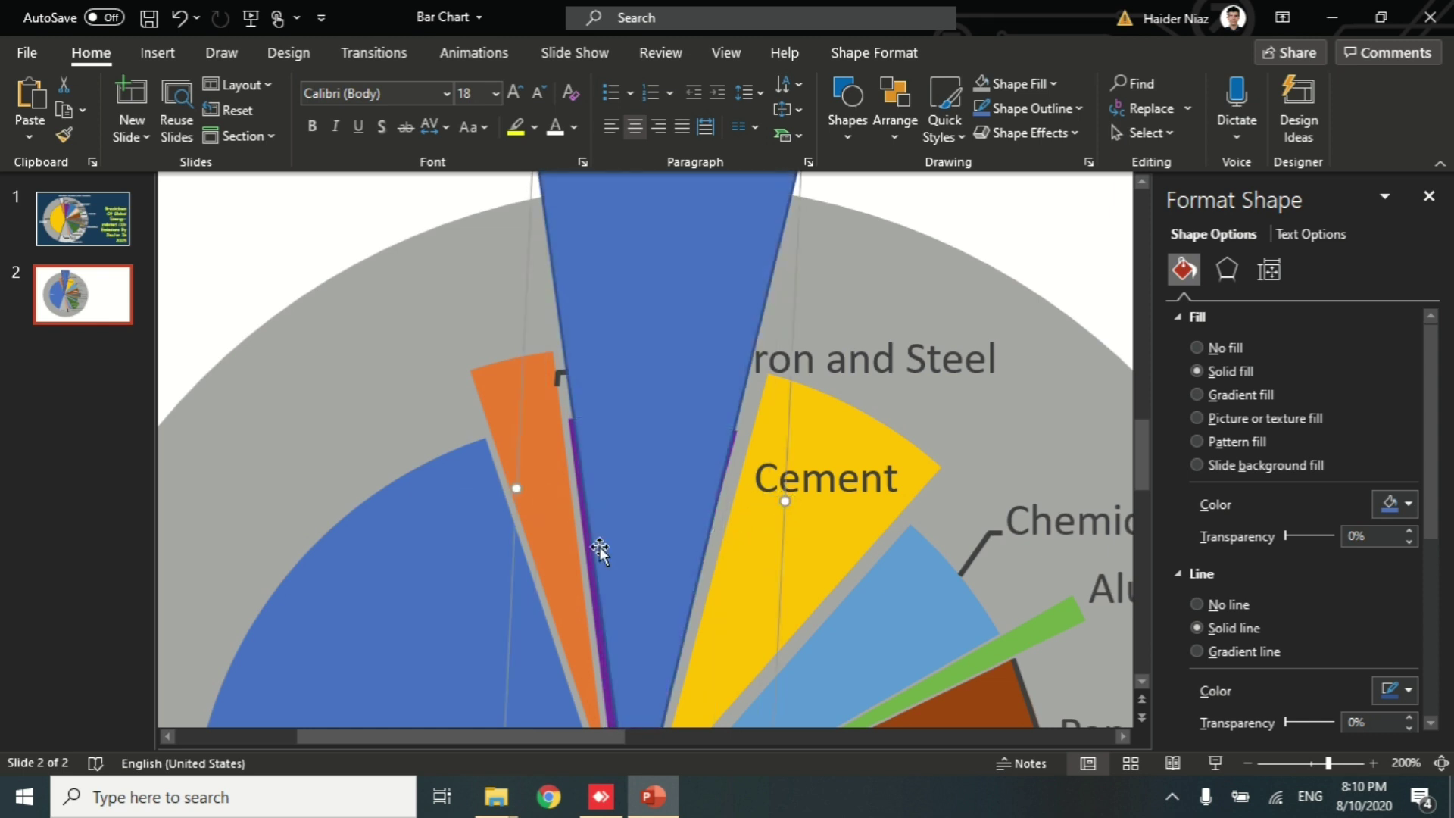
drag(514, 485, 505, 487)
scroll(733, 500, down, 3)
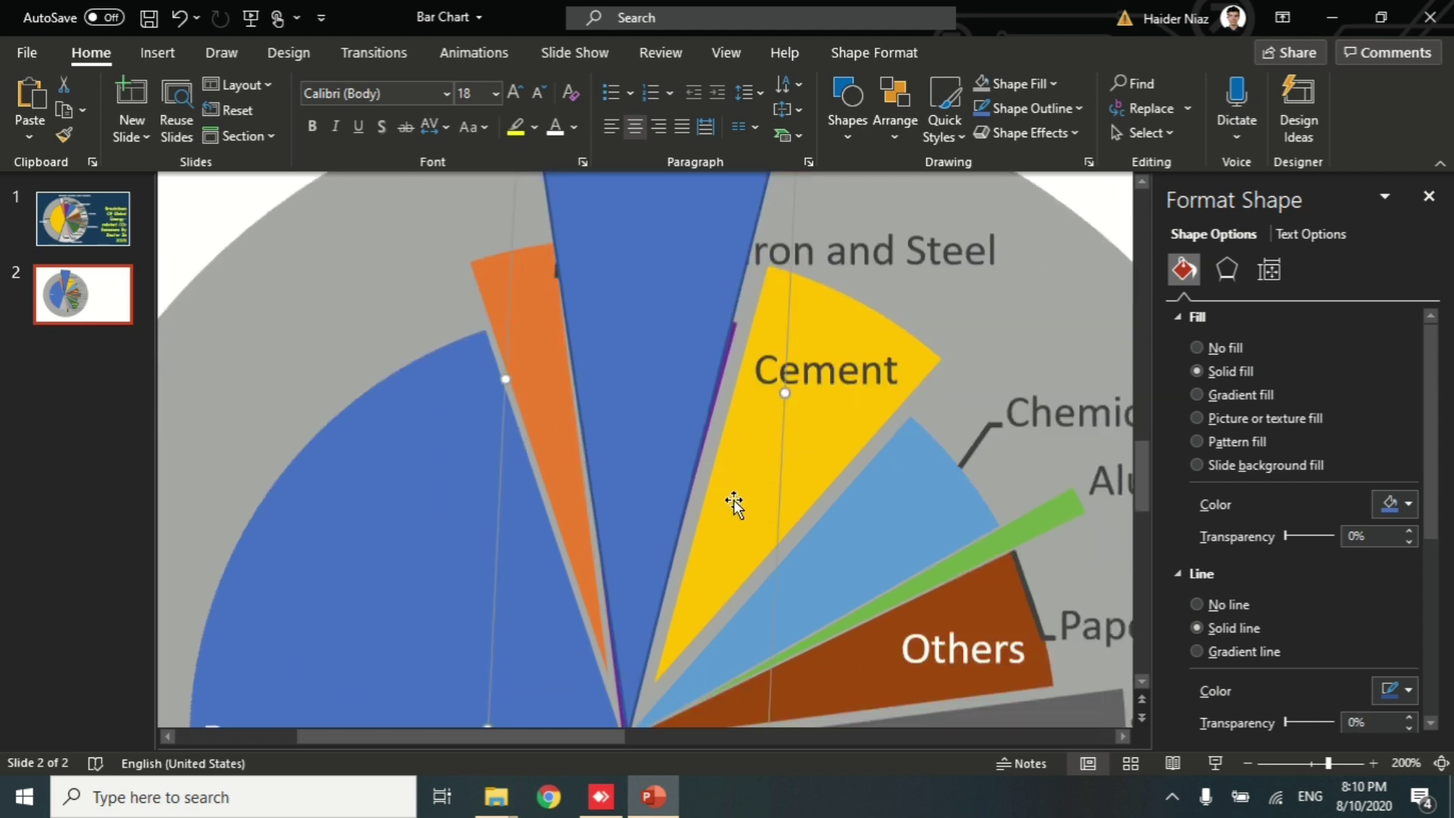
drag(631, 686, 622, 678)
drag(791, 296, 791, 299)
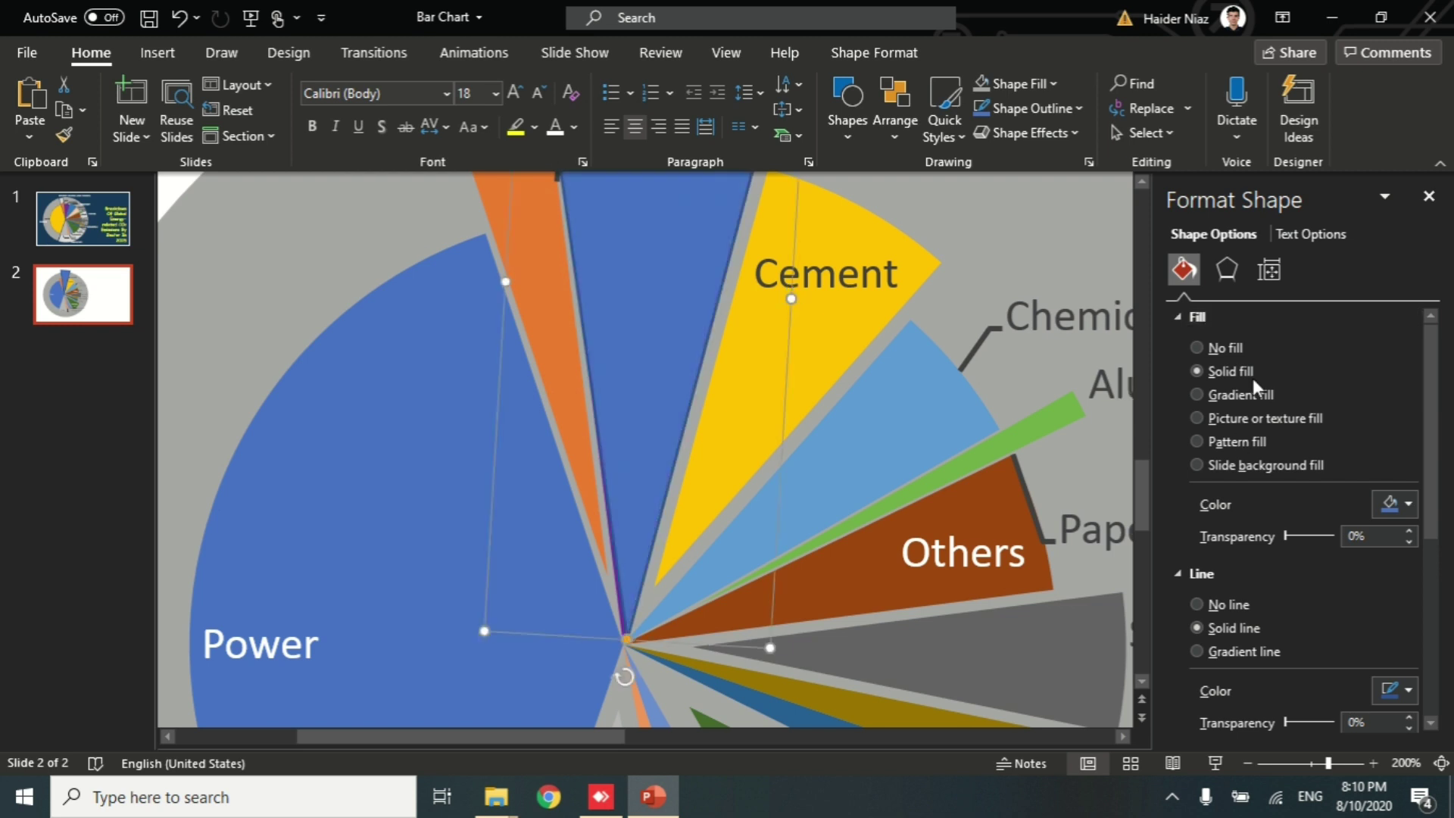
scroll(1227, 432, down, 2)
scroll(633, 252, up, 5)
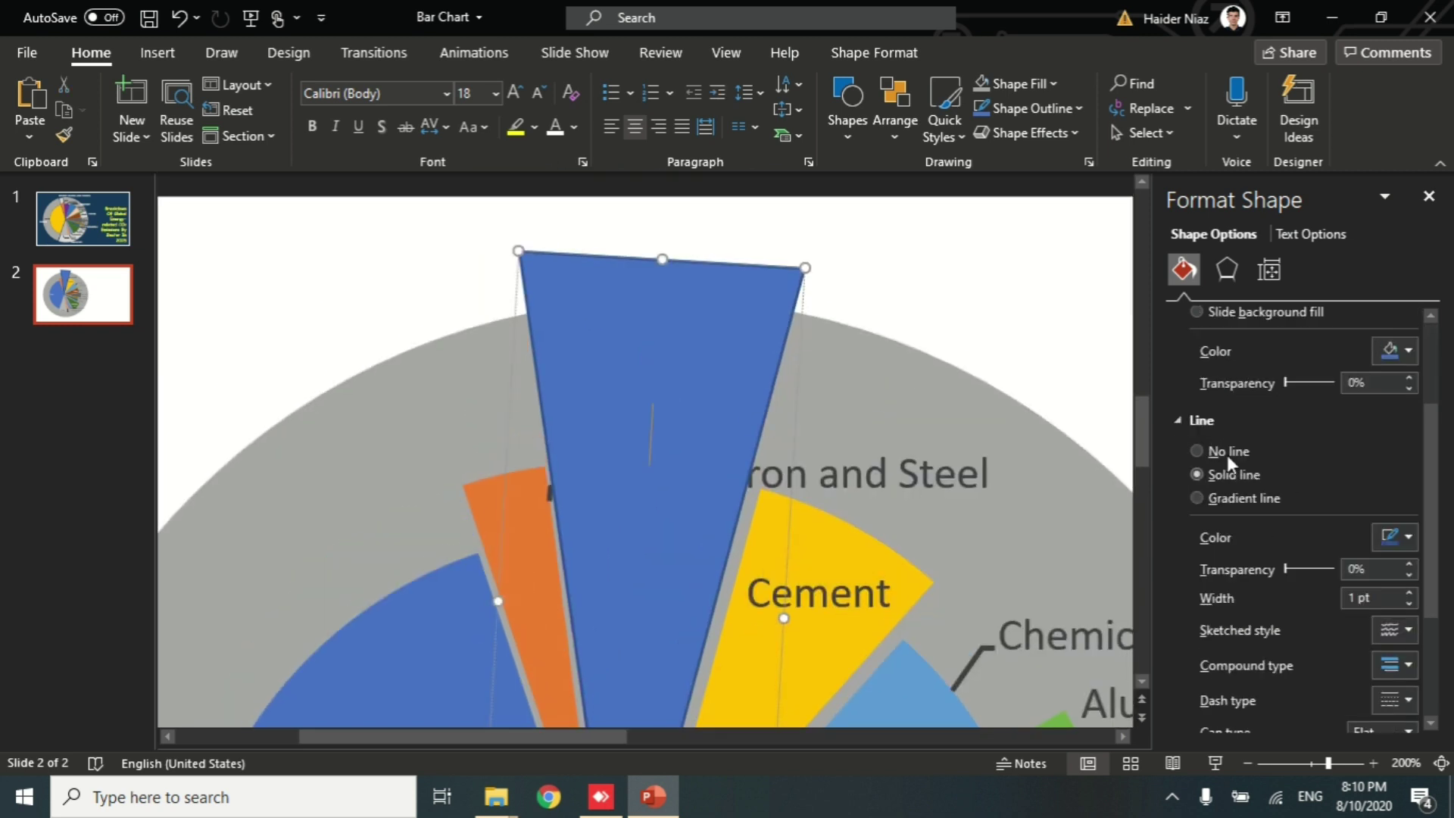
Set the blue wedge's line to No line so it has no outline.
click(1227, 453)
scroll(1226, 456, up, 2)
scroll(780, 430, down, 3)
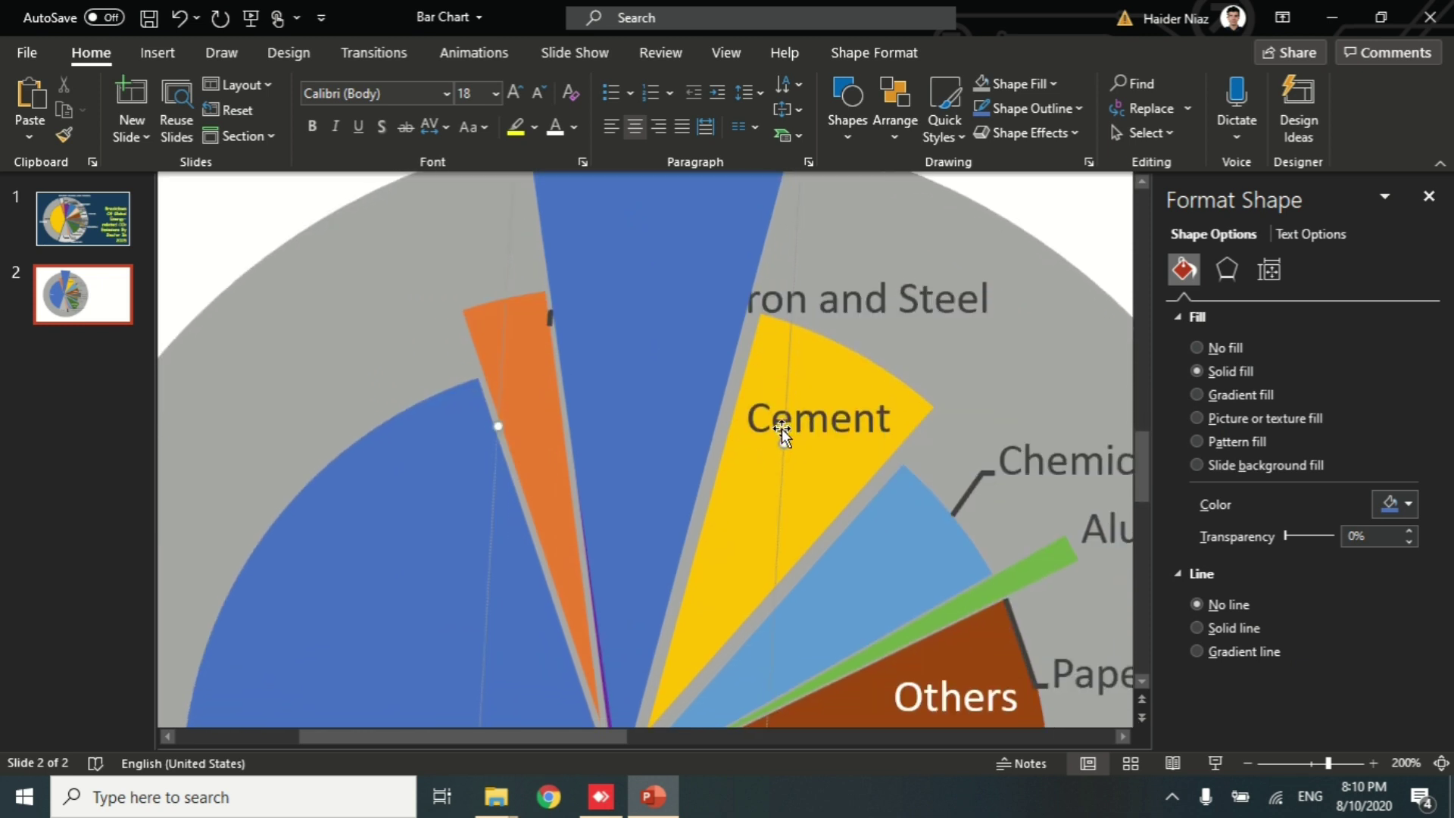
key(Delete)
key(ctrl+z)
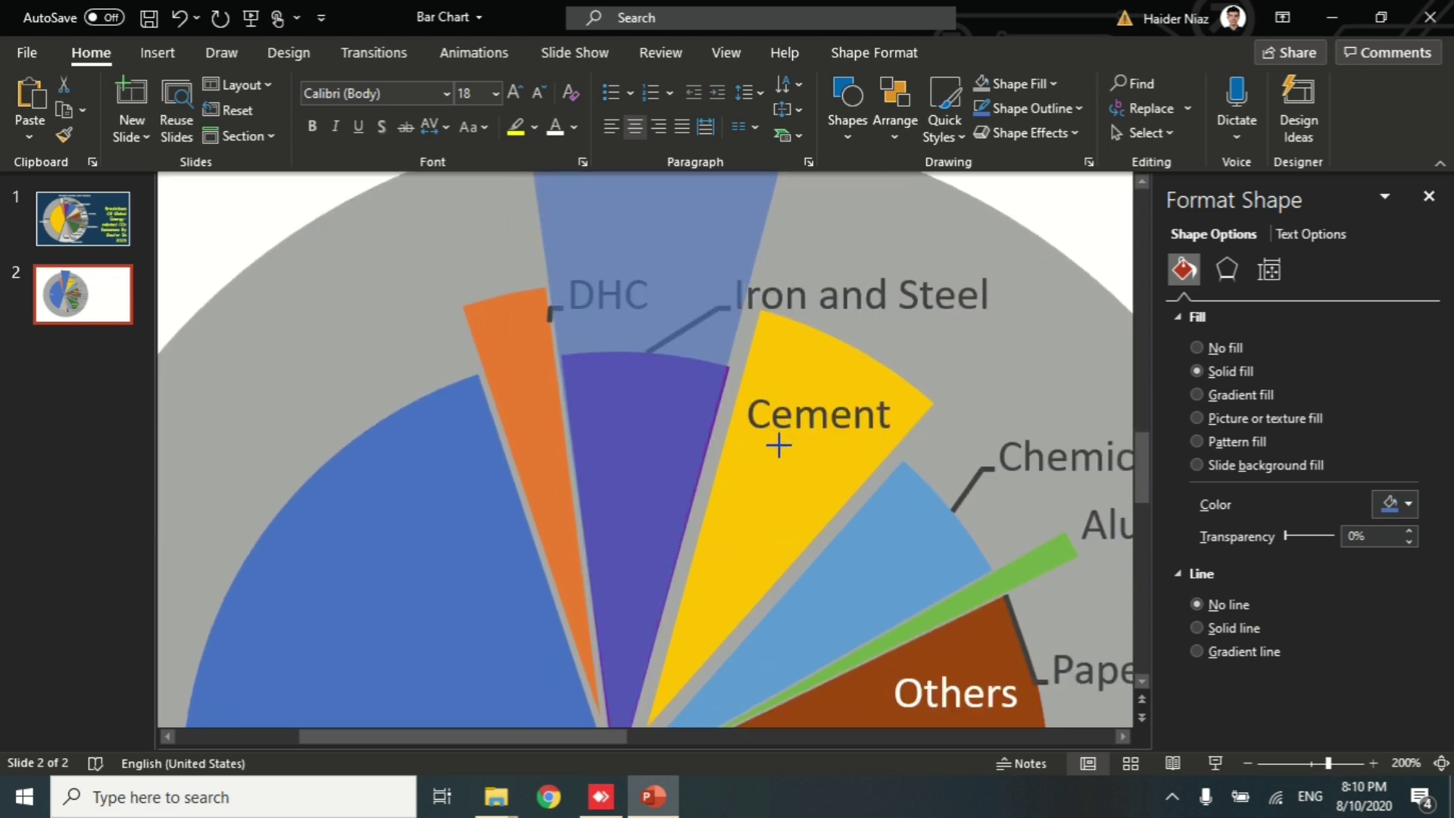
scroll(778, 445, down, 5)
Fragment the grey circle with the blue wedge using Merge Shapes > Fragment.
shift+click(594, 278)
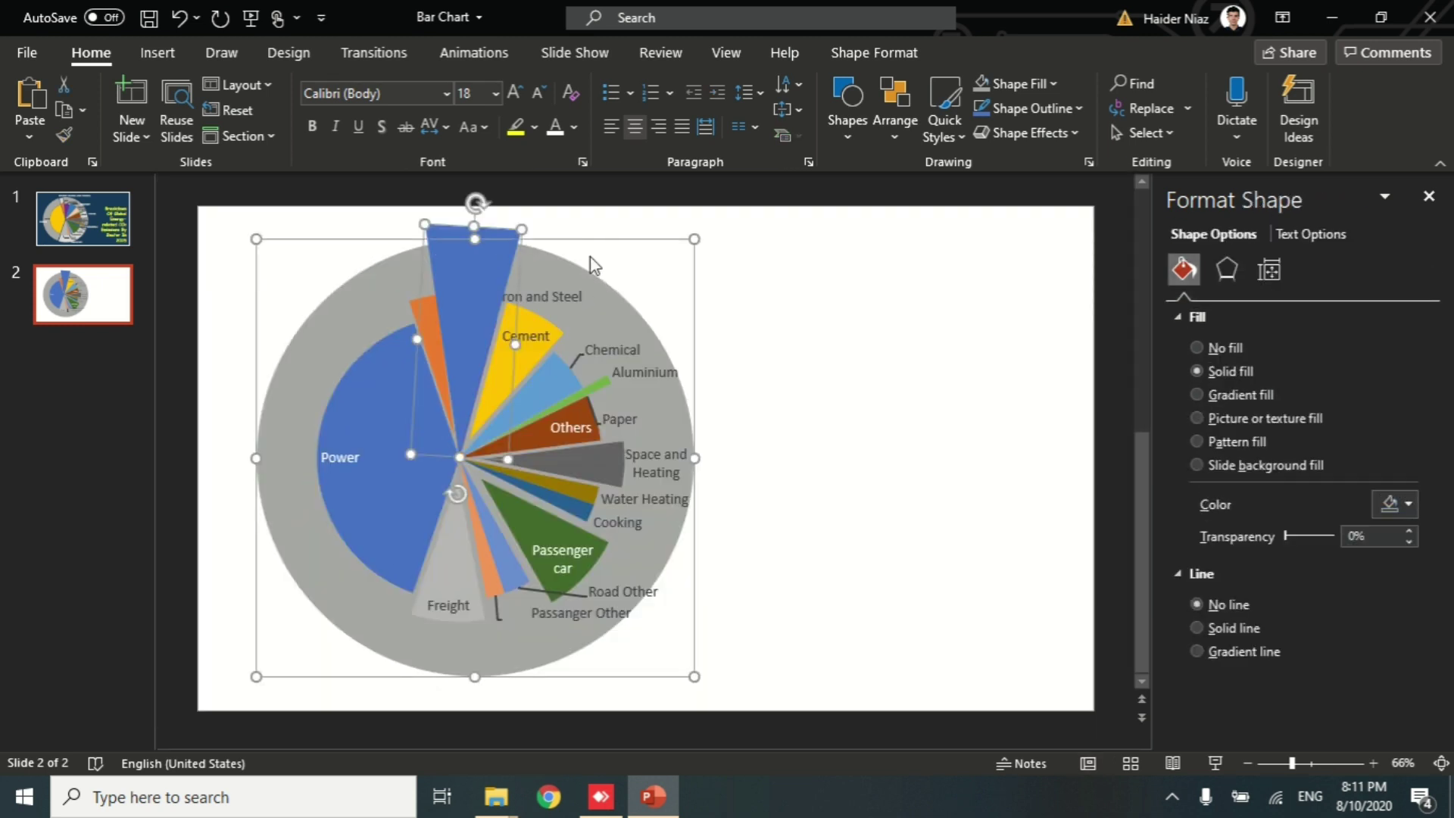
click(847, 53)
click(230, 134)
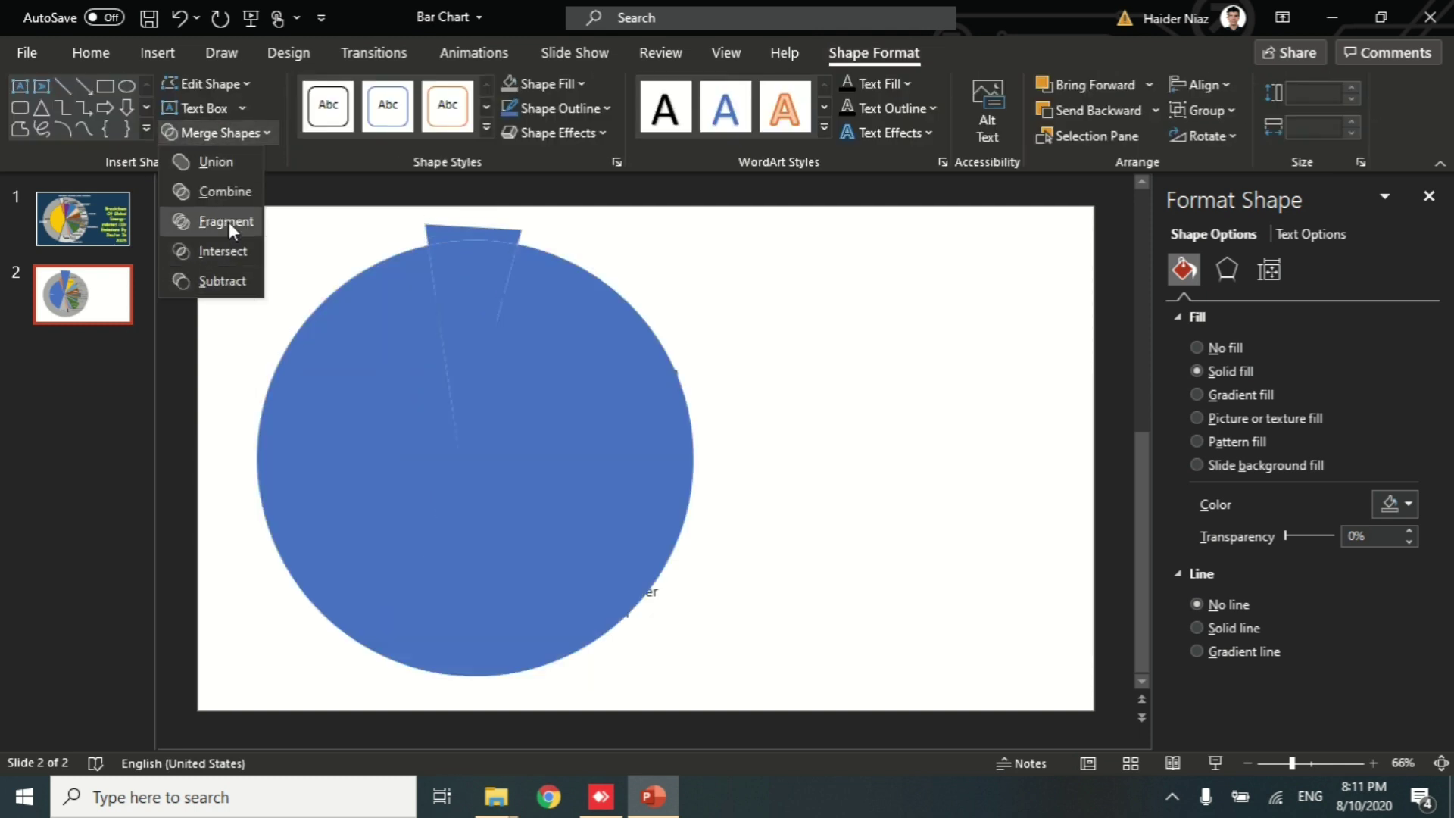
click(229, 221)
click(229, 224)
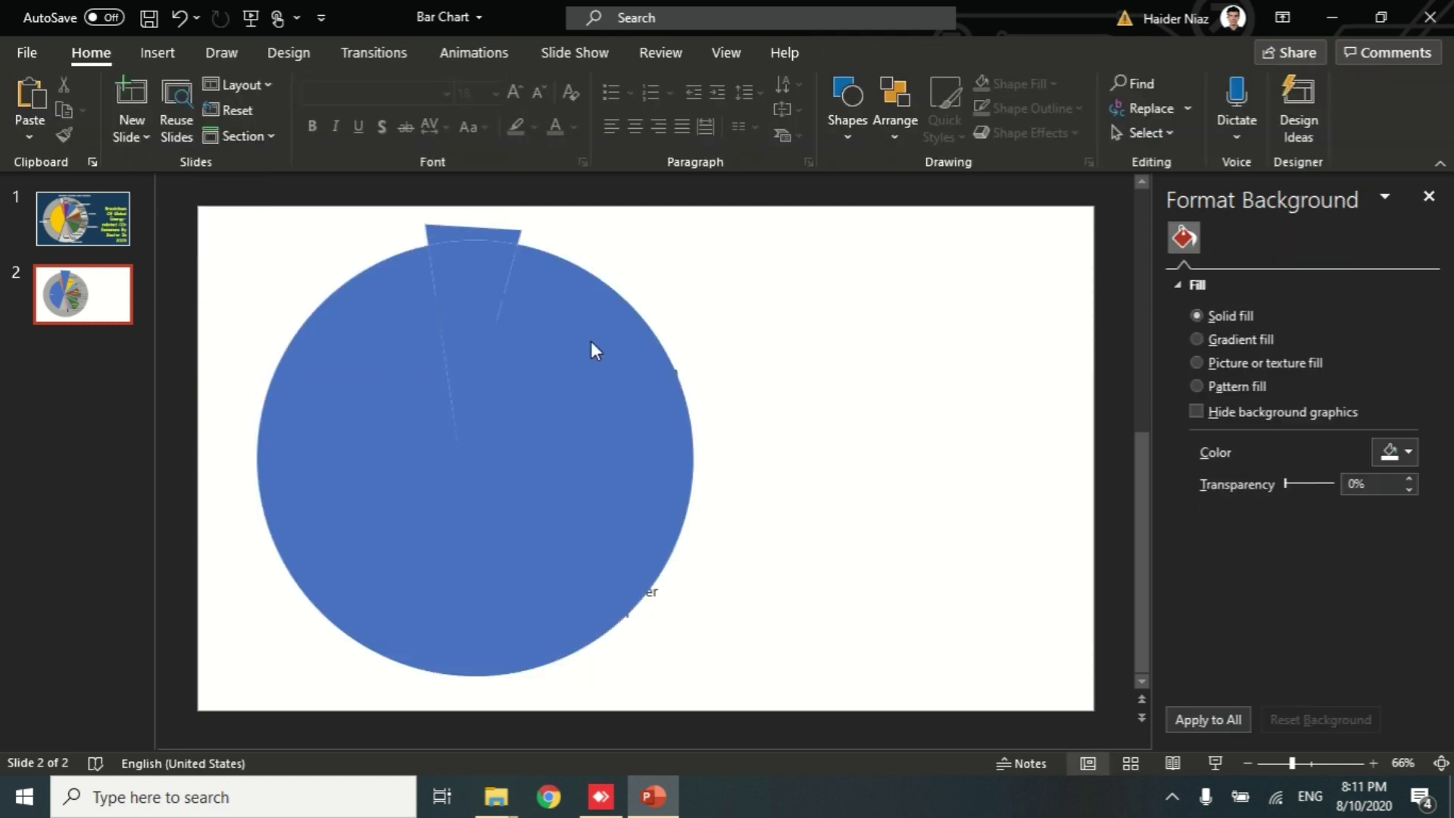
Delete the large grey circle fragment and the small top piece of the wedge.
click(608, 301)
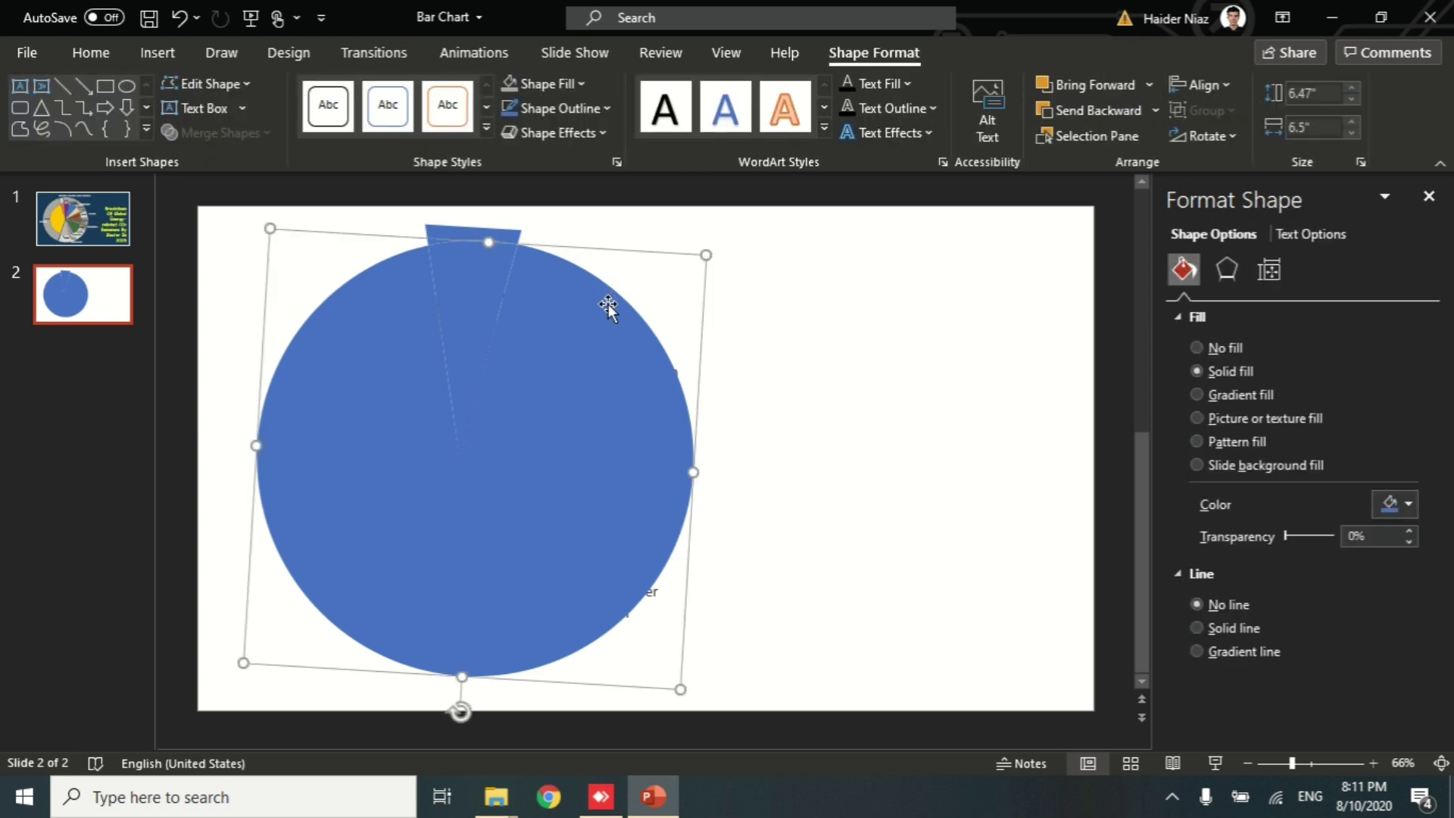
key(ctrl+z)
click(526, 273)
click(496, 233)
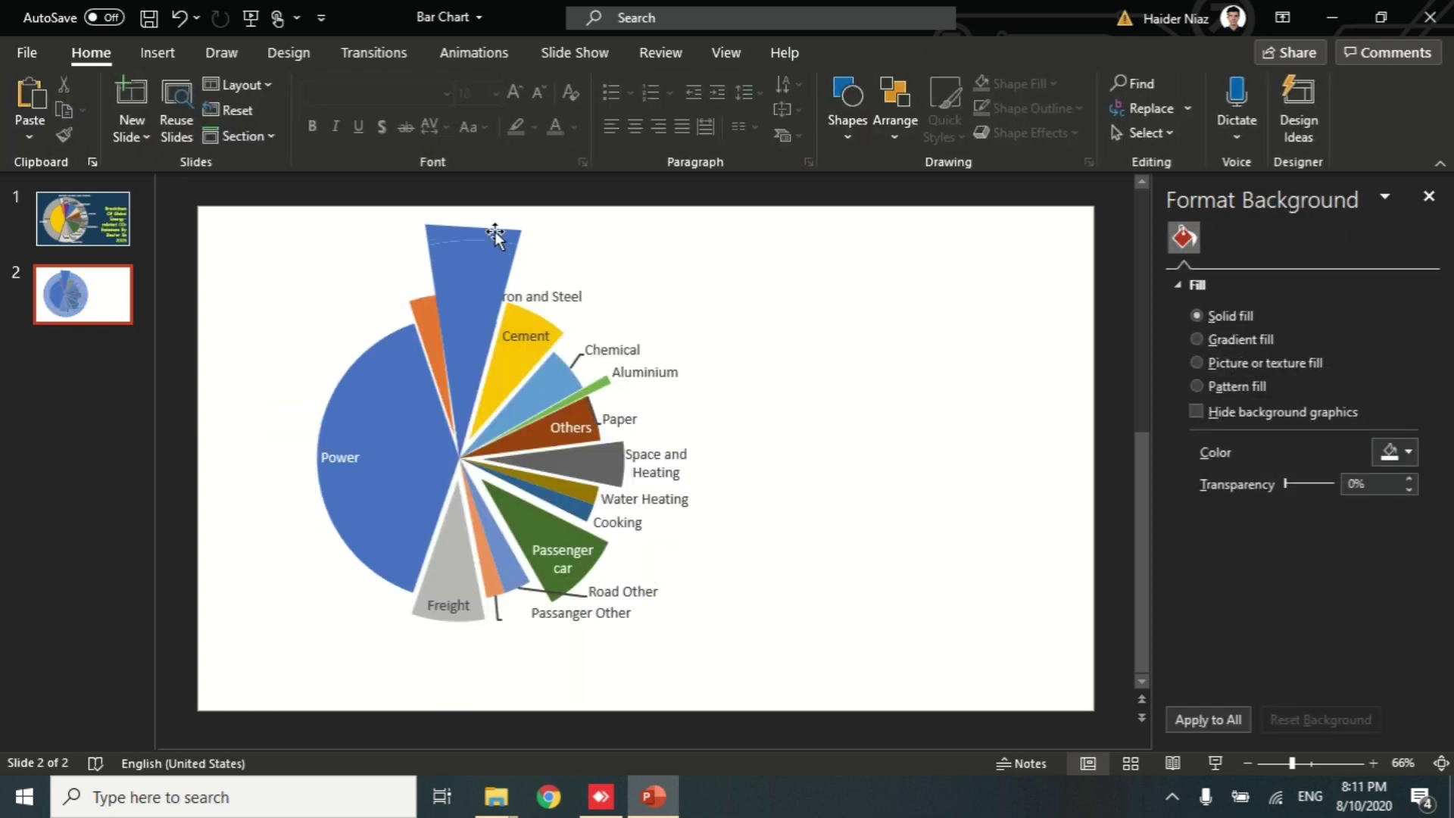
key(Delete)
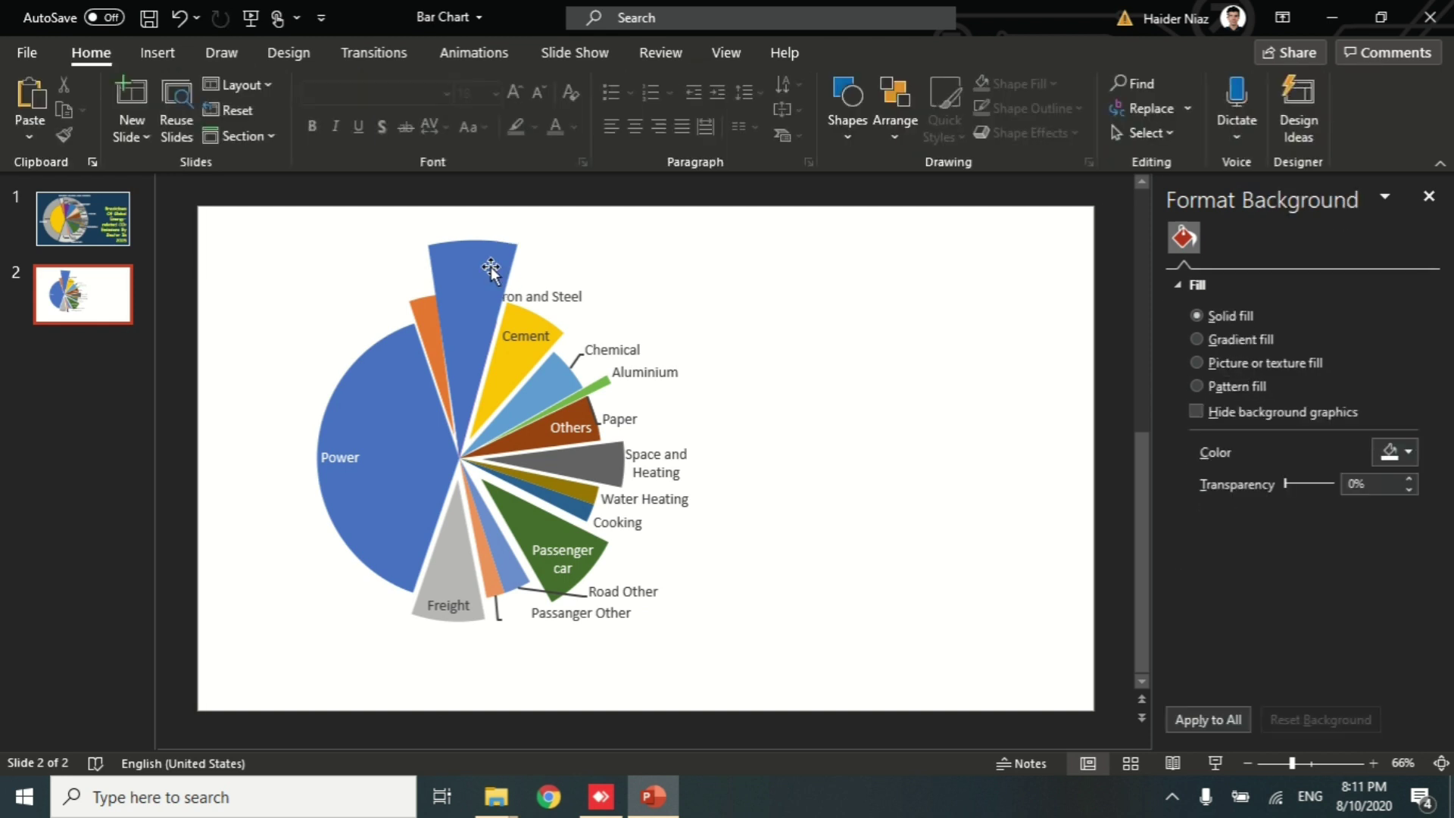
click(489, 269)
Send the top blue wedge behind the slices and fill it light grey.
right_click(490, 265)
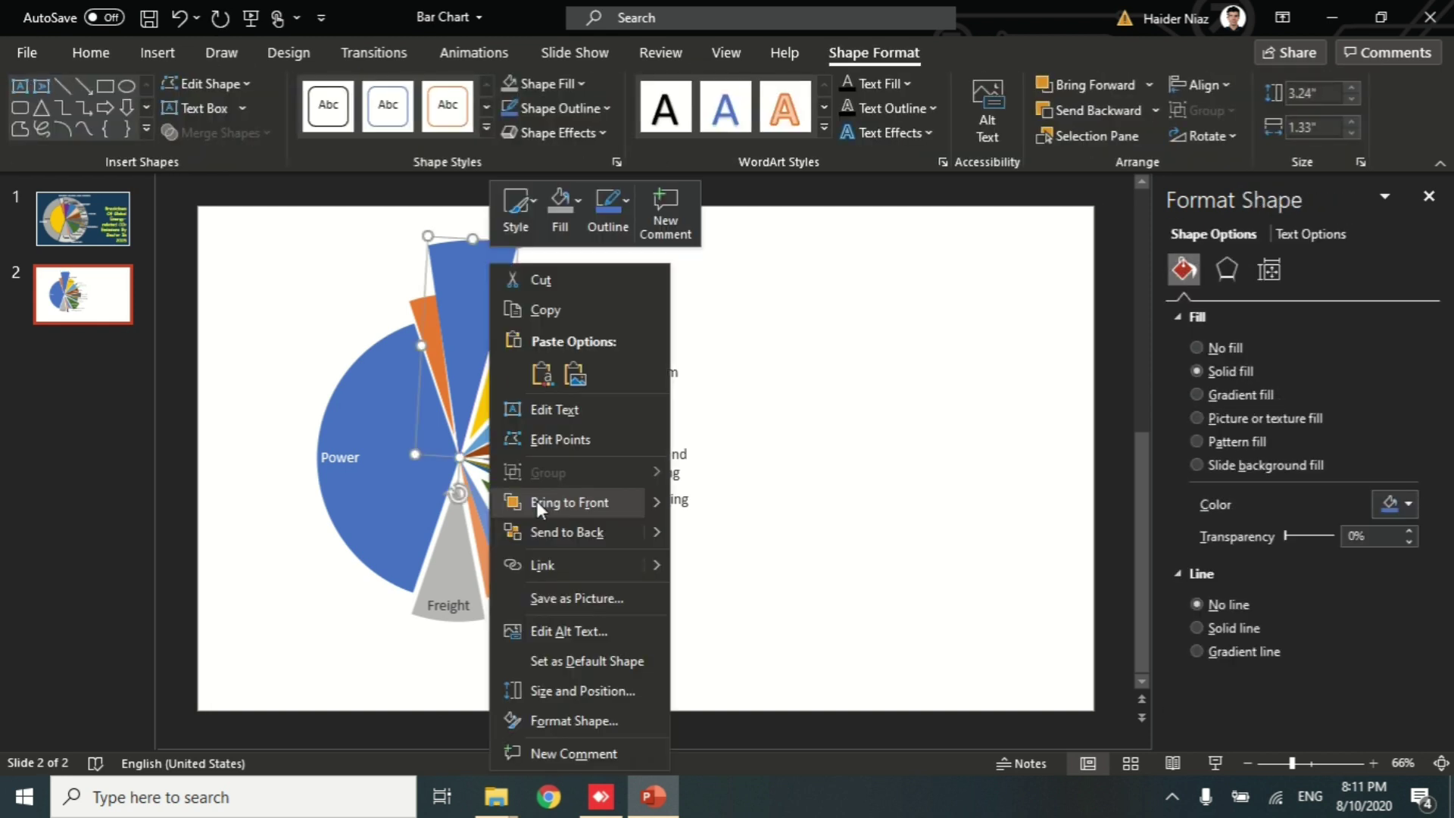
click(932, 362)
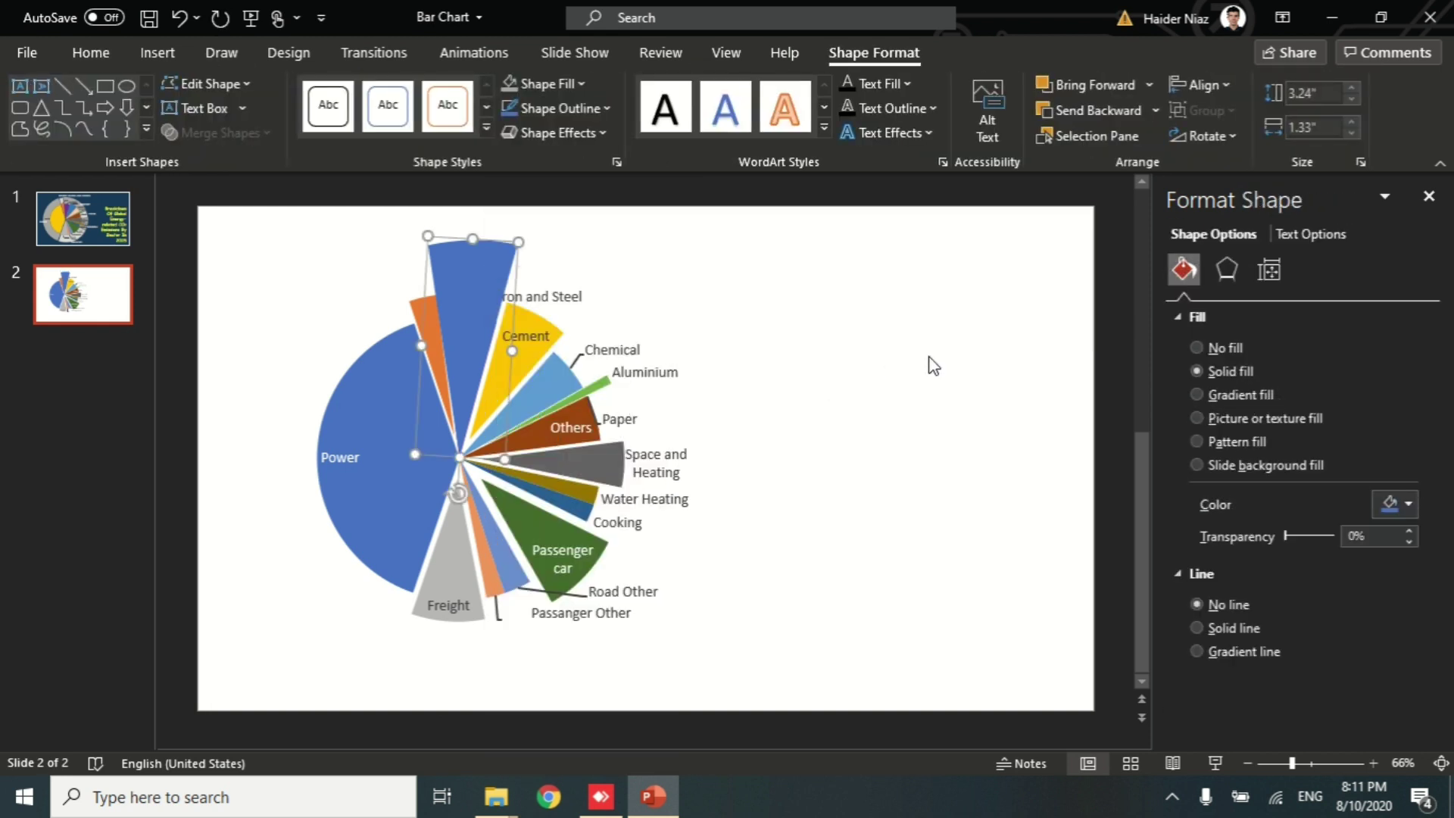
key(ctrl+z)
click(730, 306)
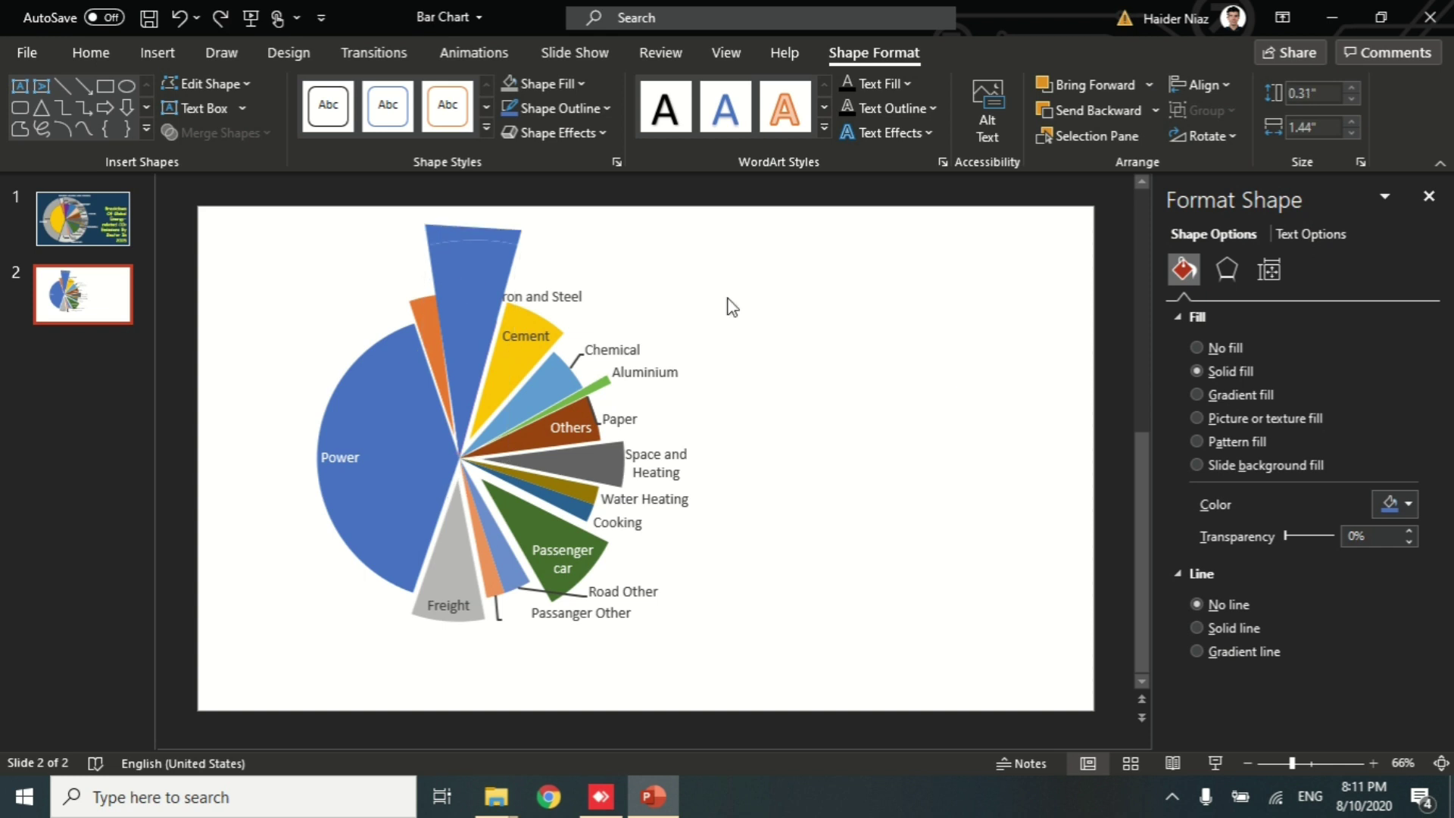
key(ctrl+z)
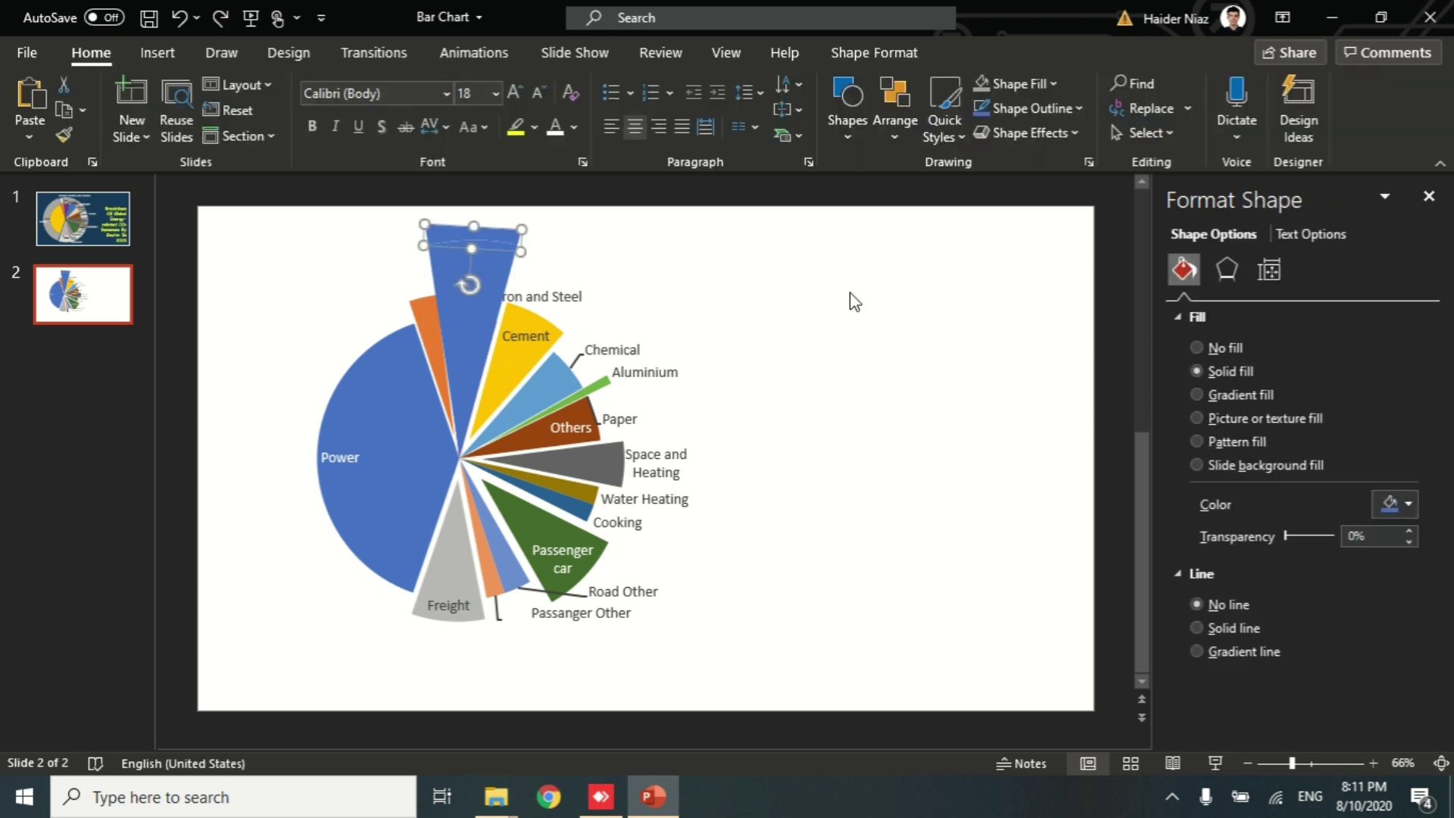
click(850, 293)
click(474, 272)
right_click(479, 265)
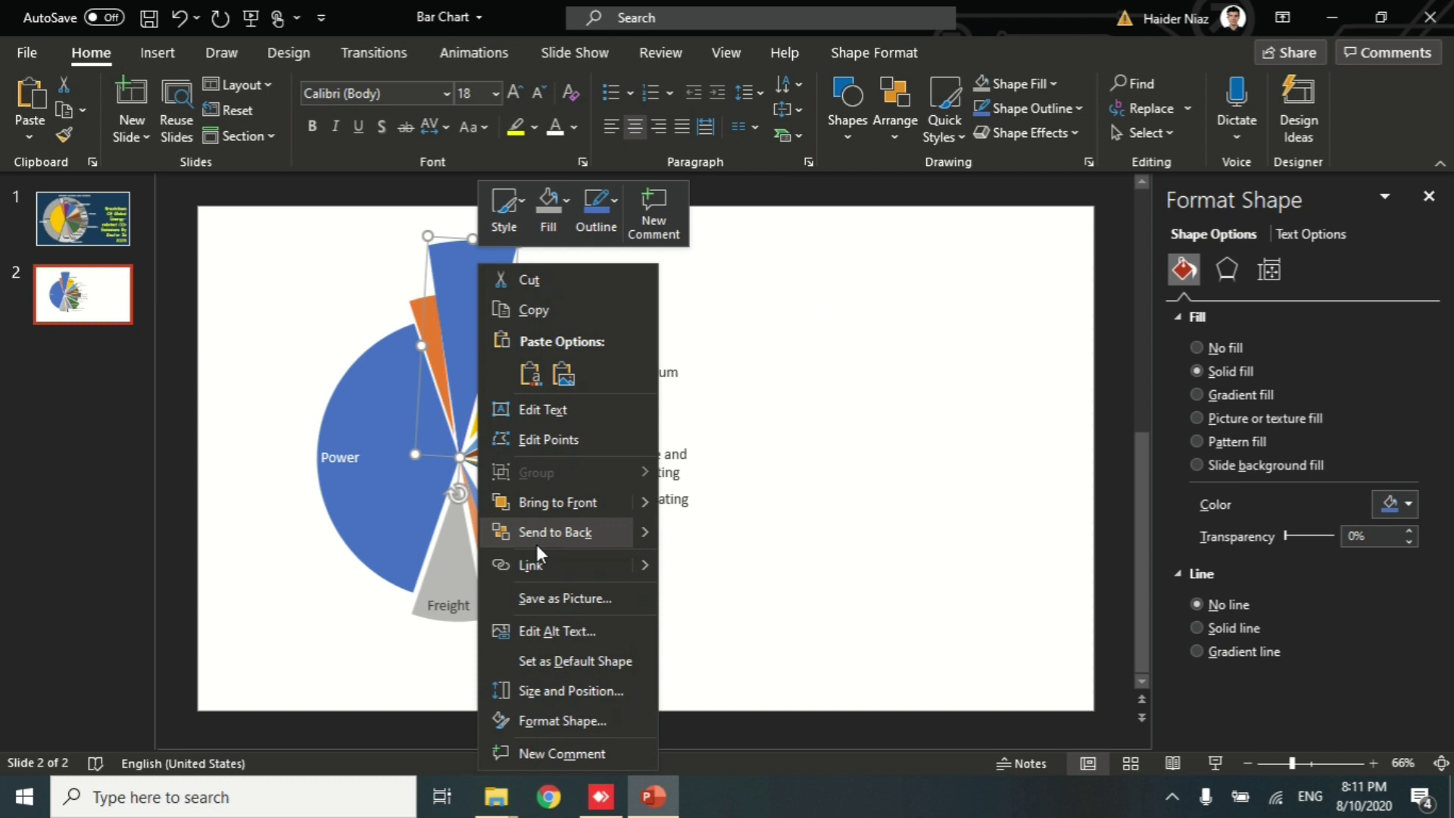
click(537, 540)
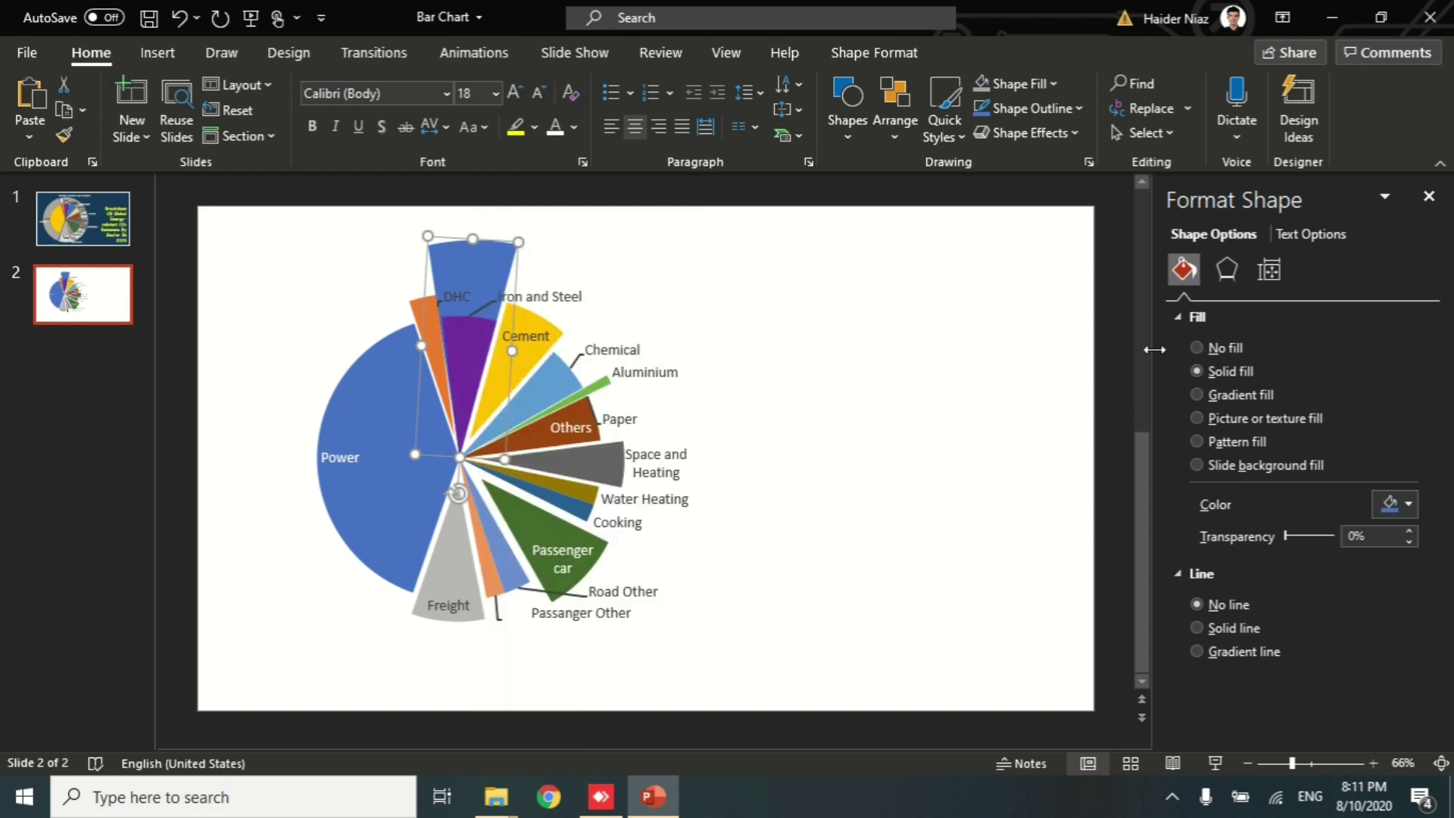
click(1386, 504)
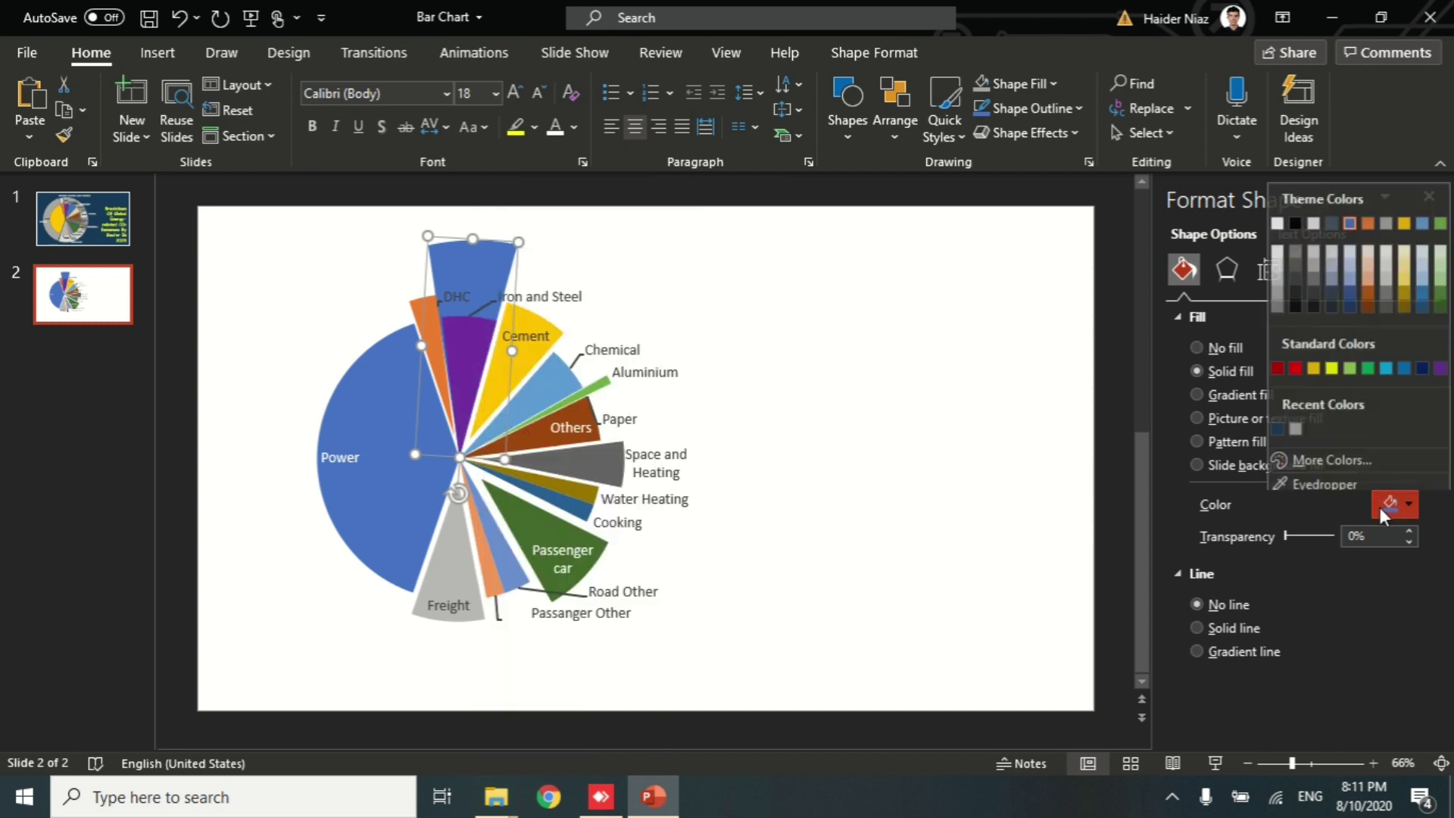
click(1278, 259)
click(902, 308)
Paste the grey circle and send it behind the pie chart.
key(ctrl+v)
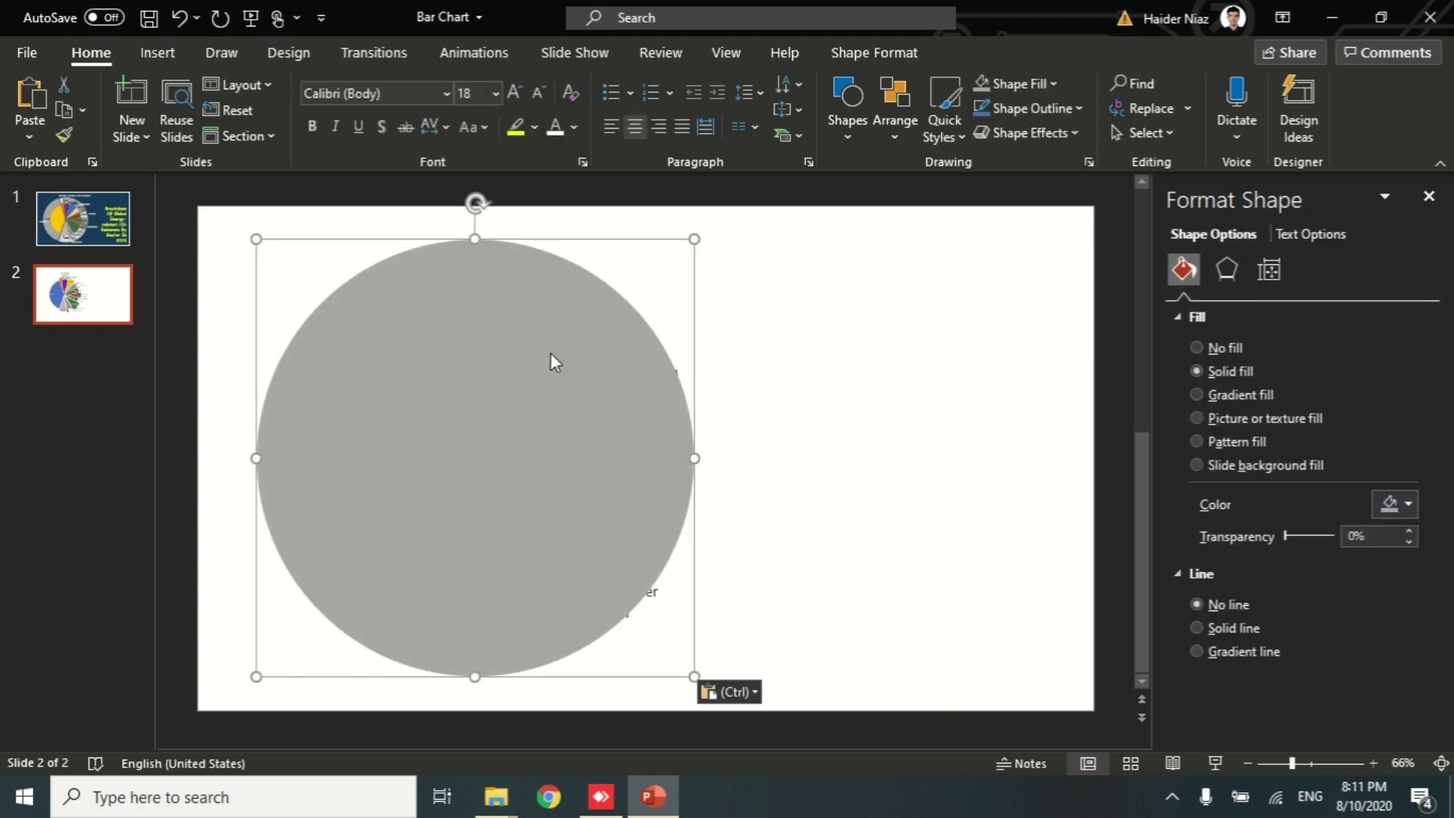
right_click(551, 353)
click(639, 441)
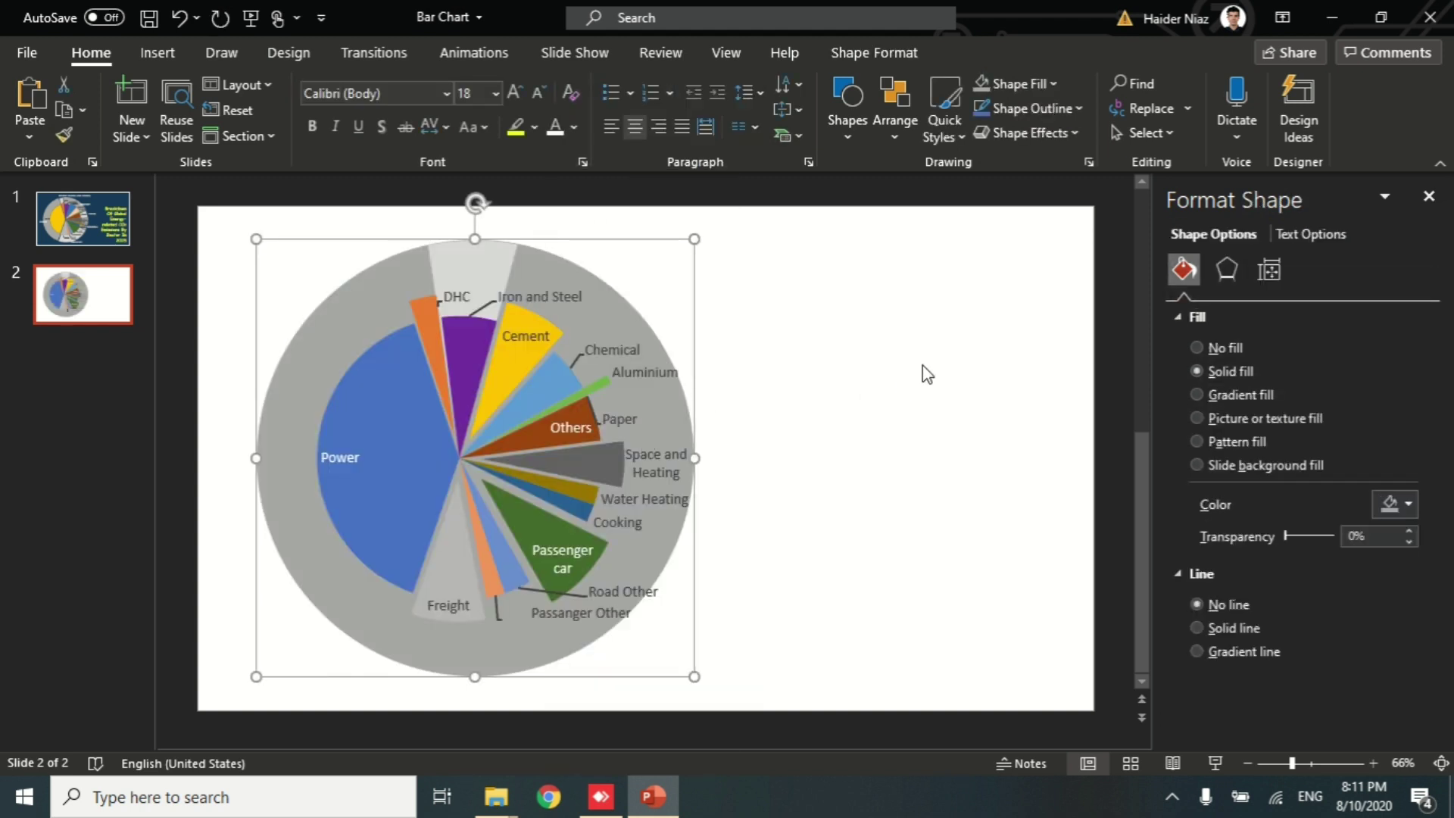
scroll(576, 339, up, 2)
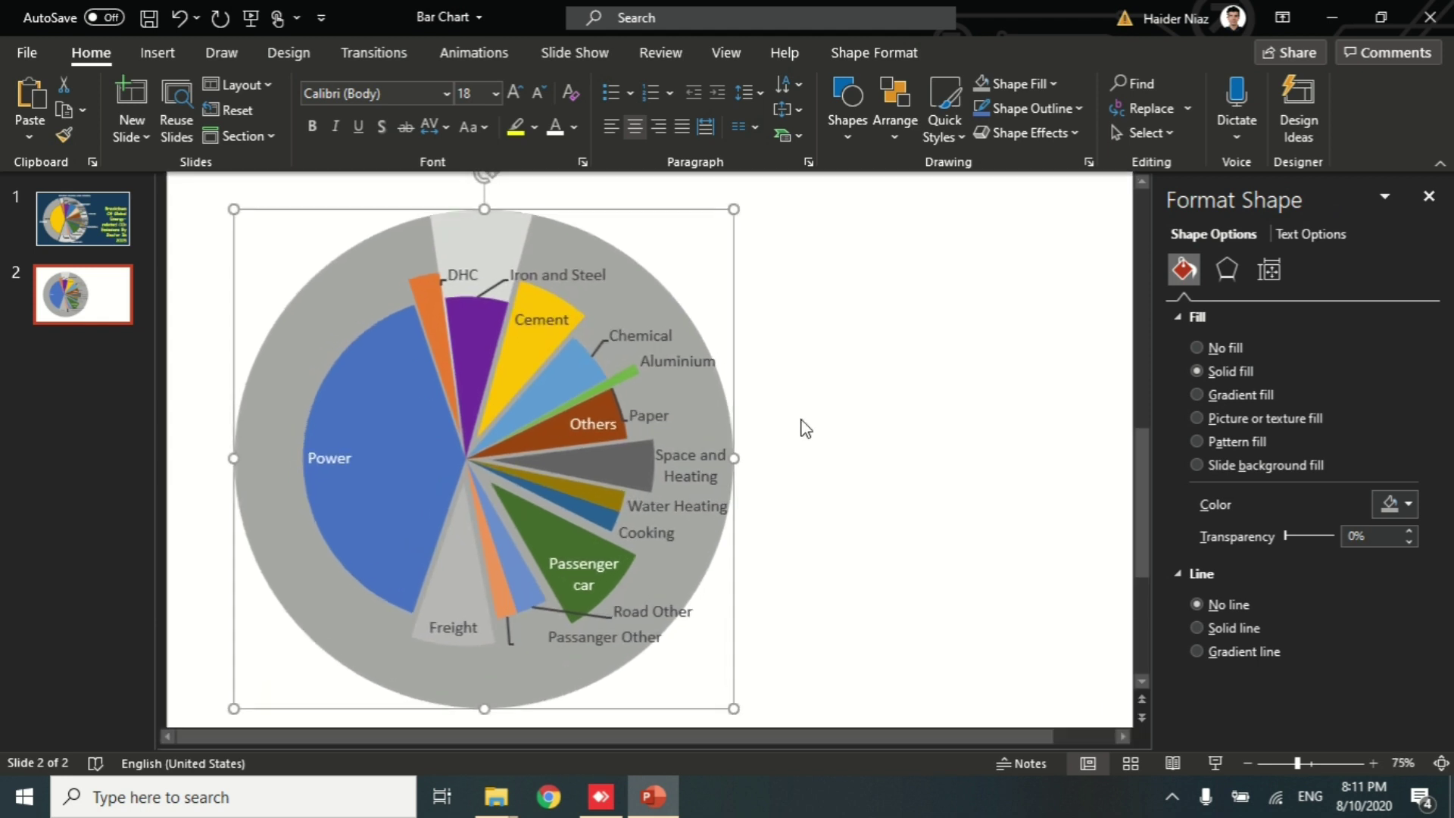
Draw a triangle starting at the pie centre.
click(159, 55)
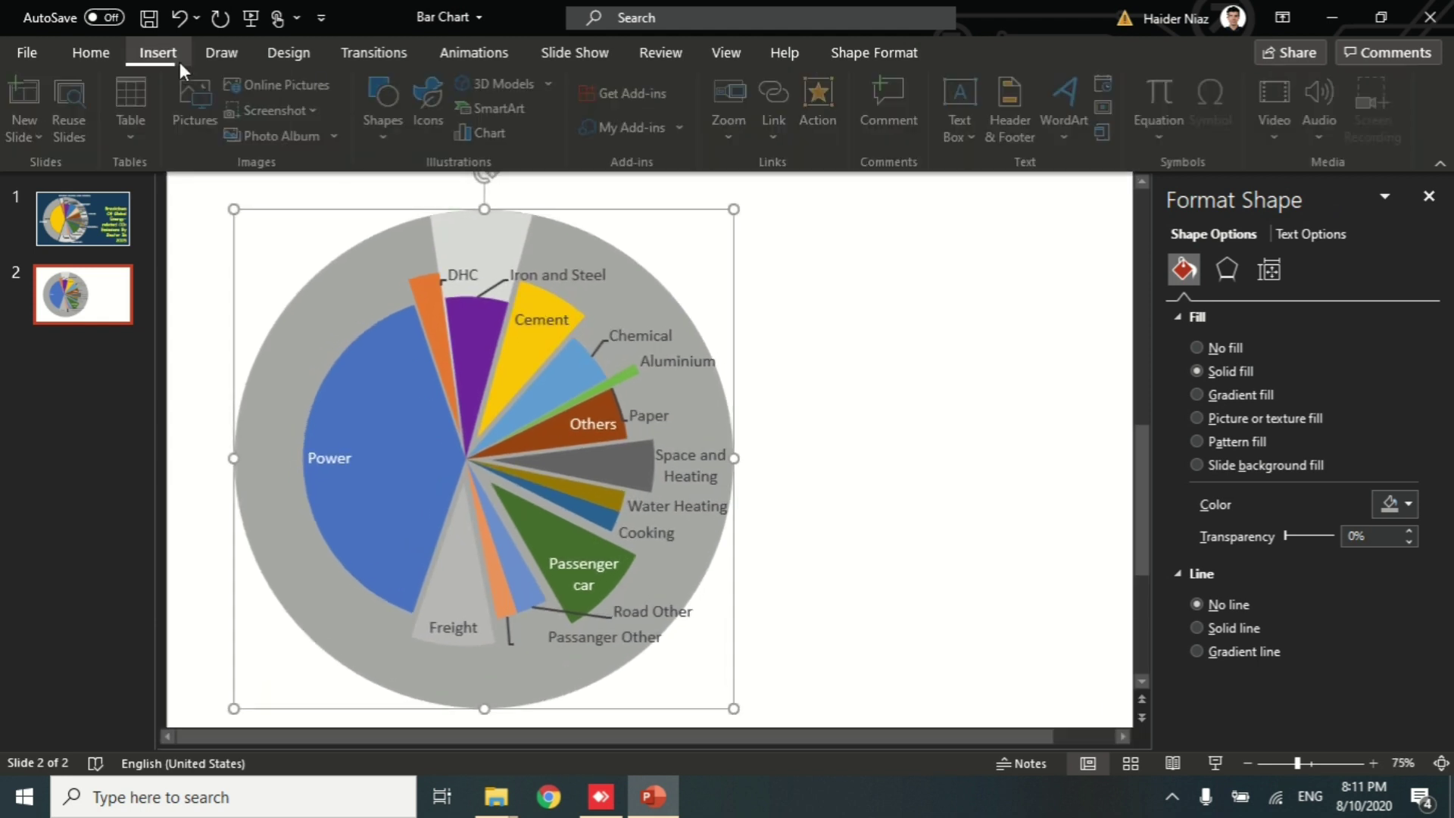
click(390, 129)
click(548, 220)
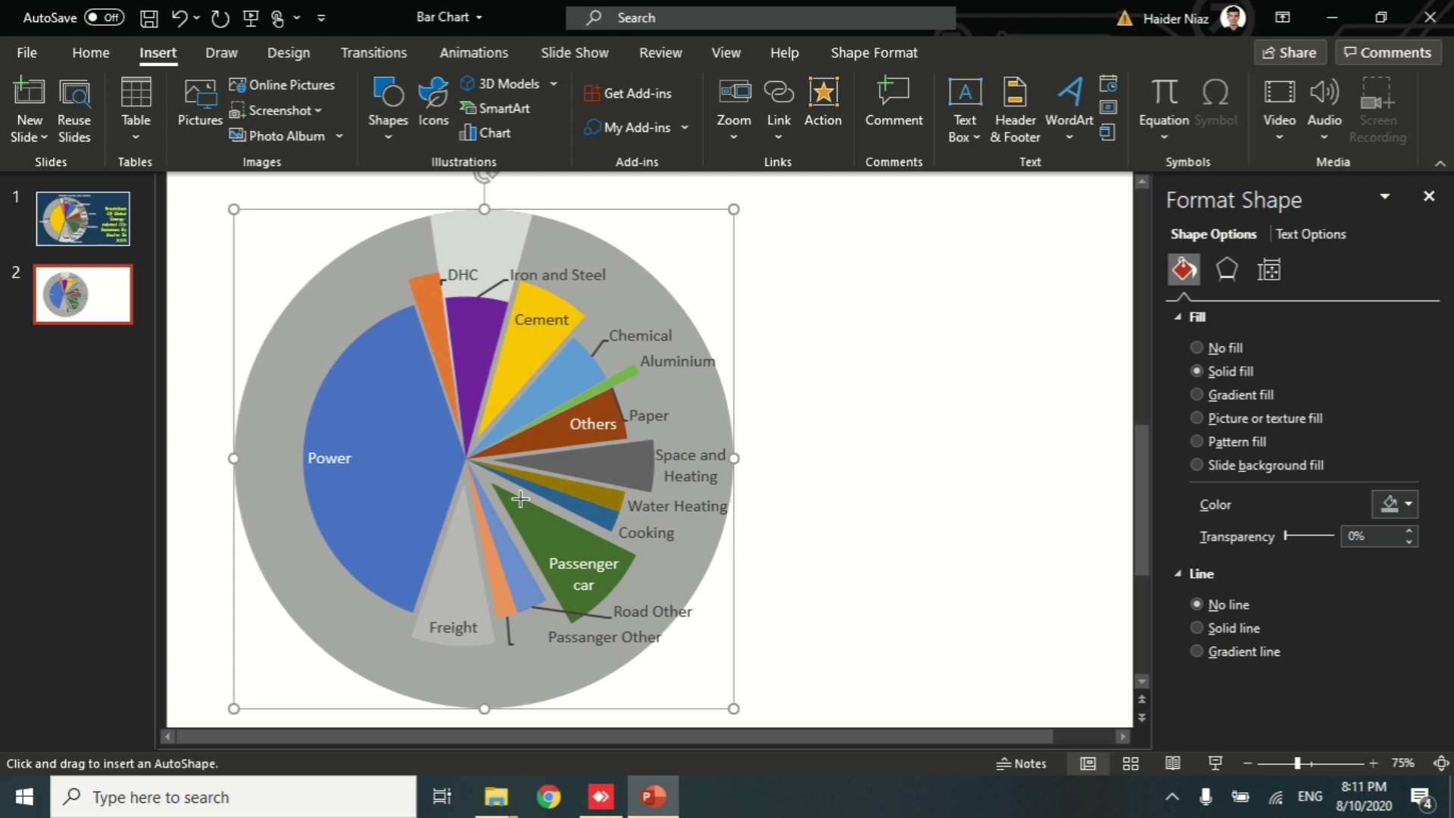
drag(473, 458, 564, 536)
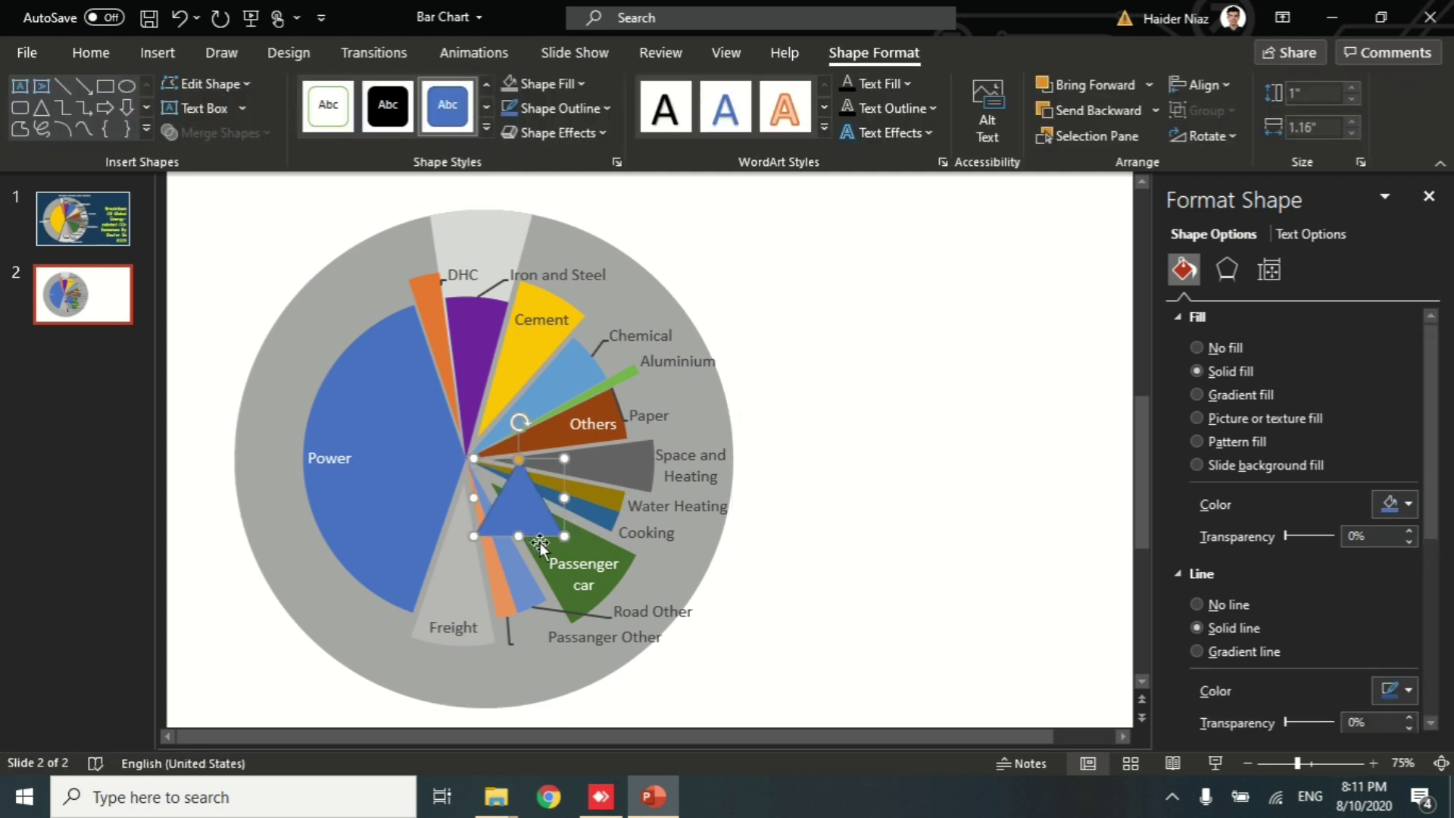
Rotate, move and stretch the triangle so its point sits at the centre and it fans over the right slices.
drag(518, 424, 559, 474)
scroll(539, 481, up, 5)
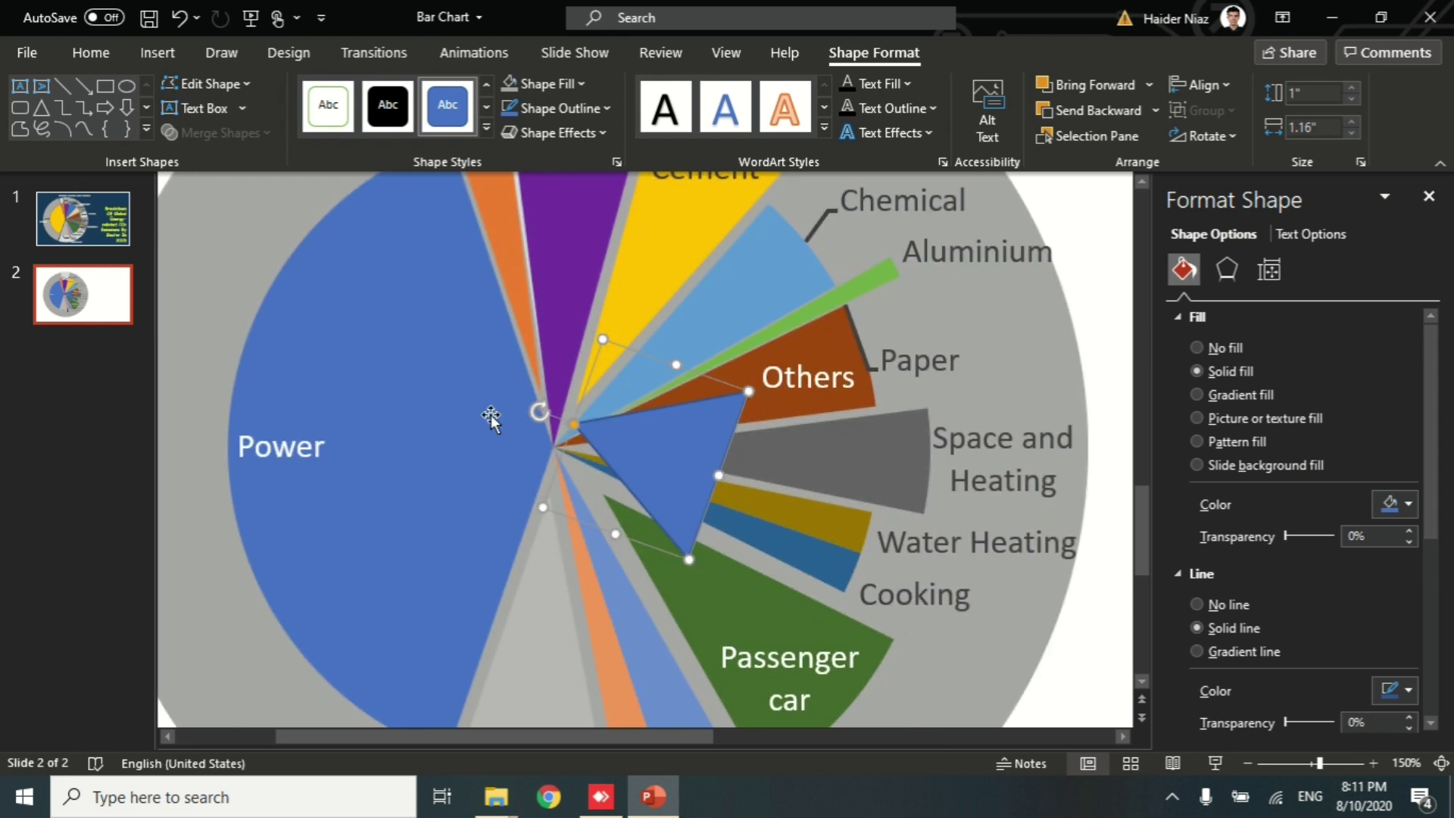
drag(543, 412, 533, 449)
drag(636, 477, 1128, 447)
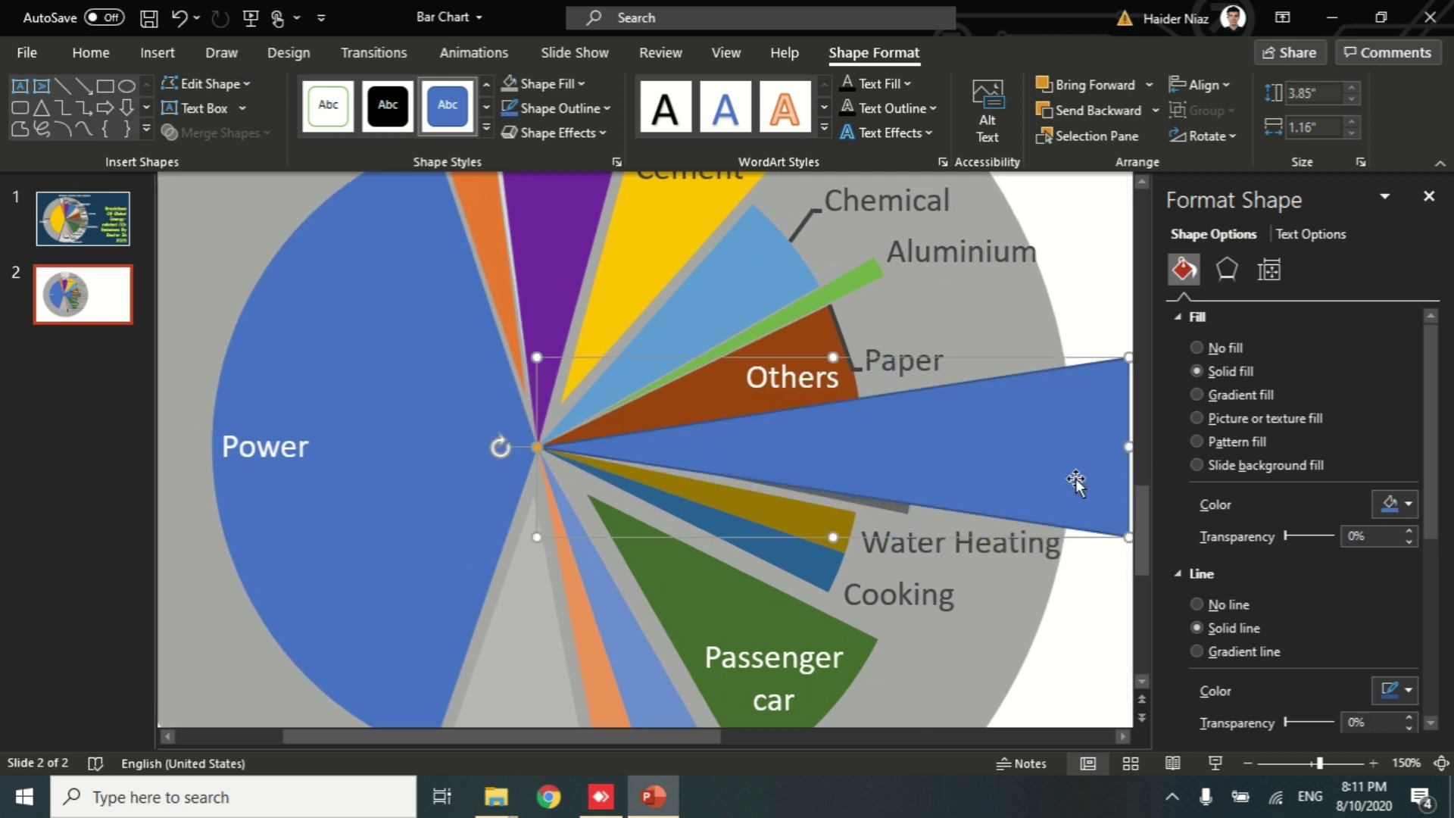
drag(840, 363, 791, 269)
drag(496, 397, 509, 455)
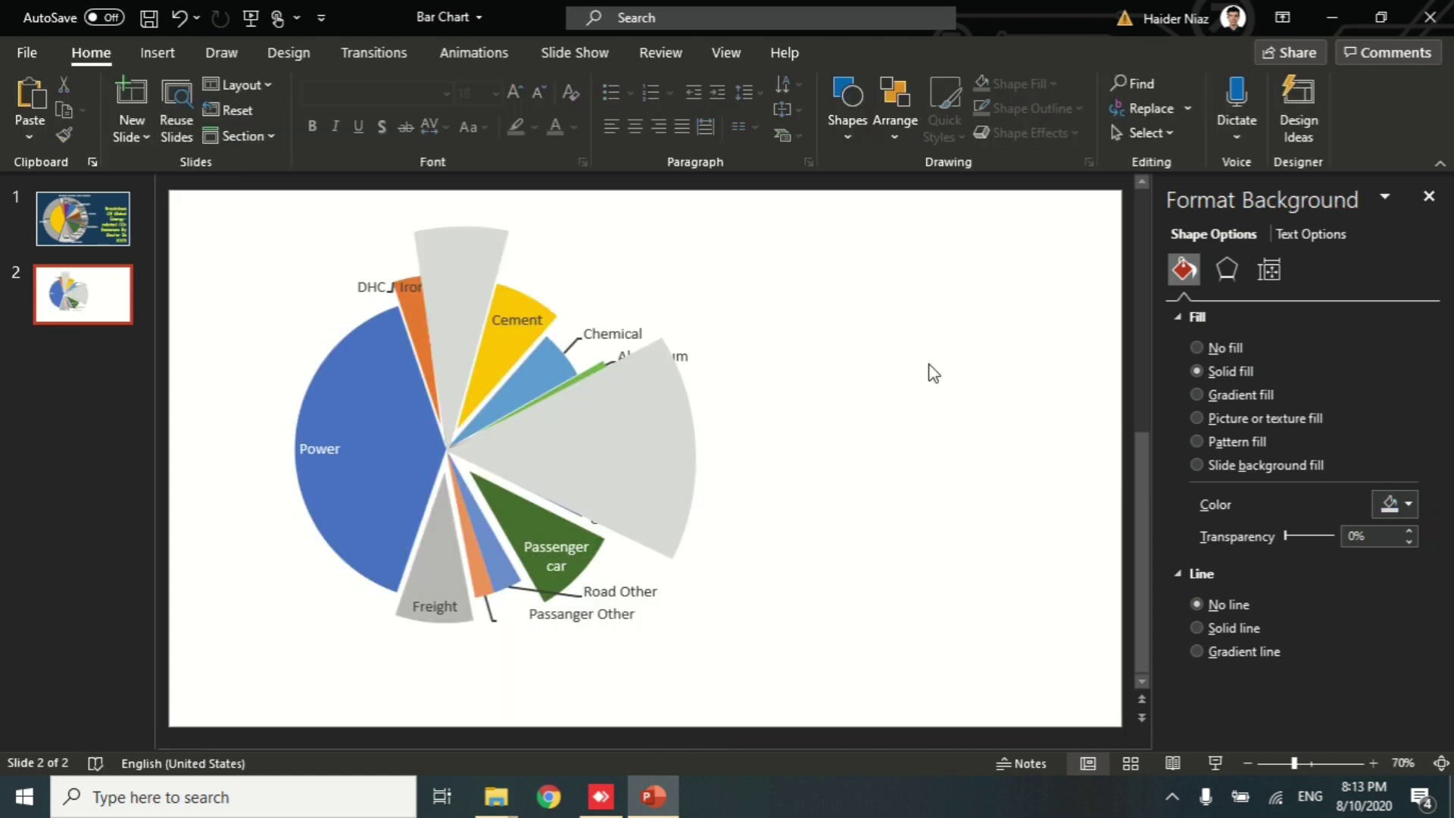
Send both grey wedges behind the pie slices.
click(666, 421)
shift+click(470, 277)
right_click(478, 272)
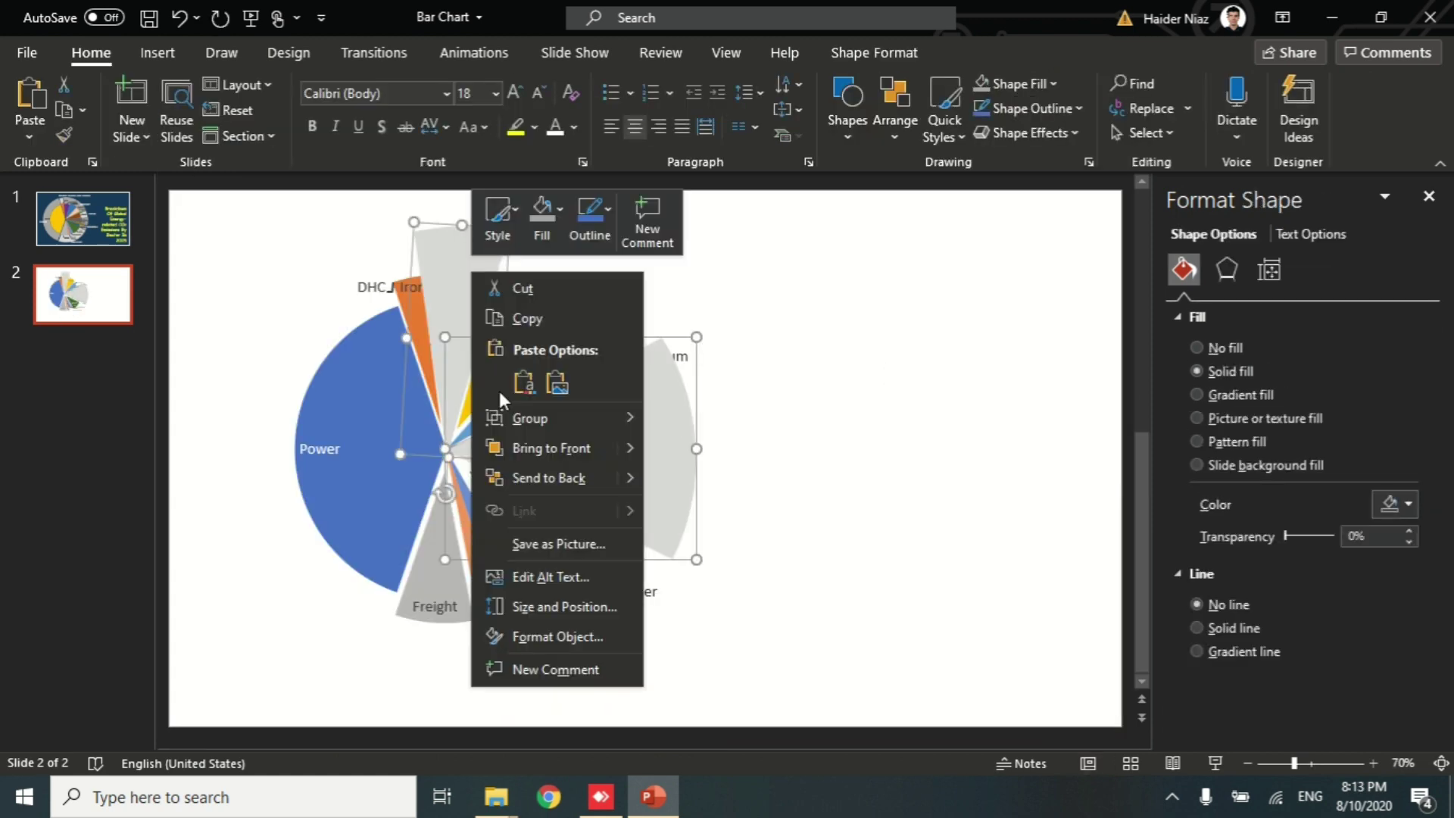
click(539, 469)
click(947, 484)
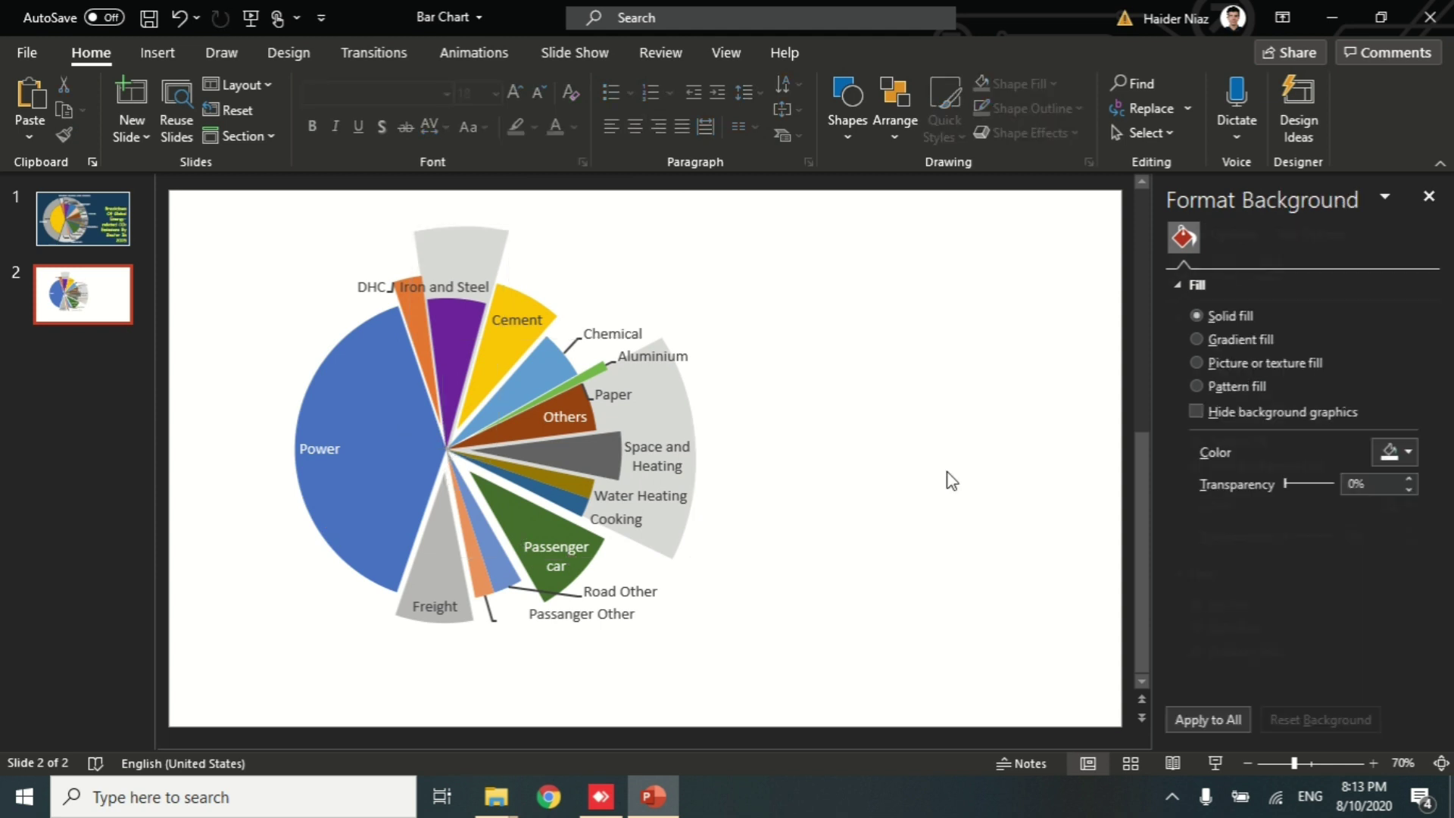
Paste the grey circle and send it behind the pie slices.
key(ctrl+v)
right_click(646, 379)
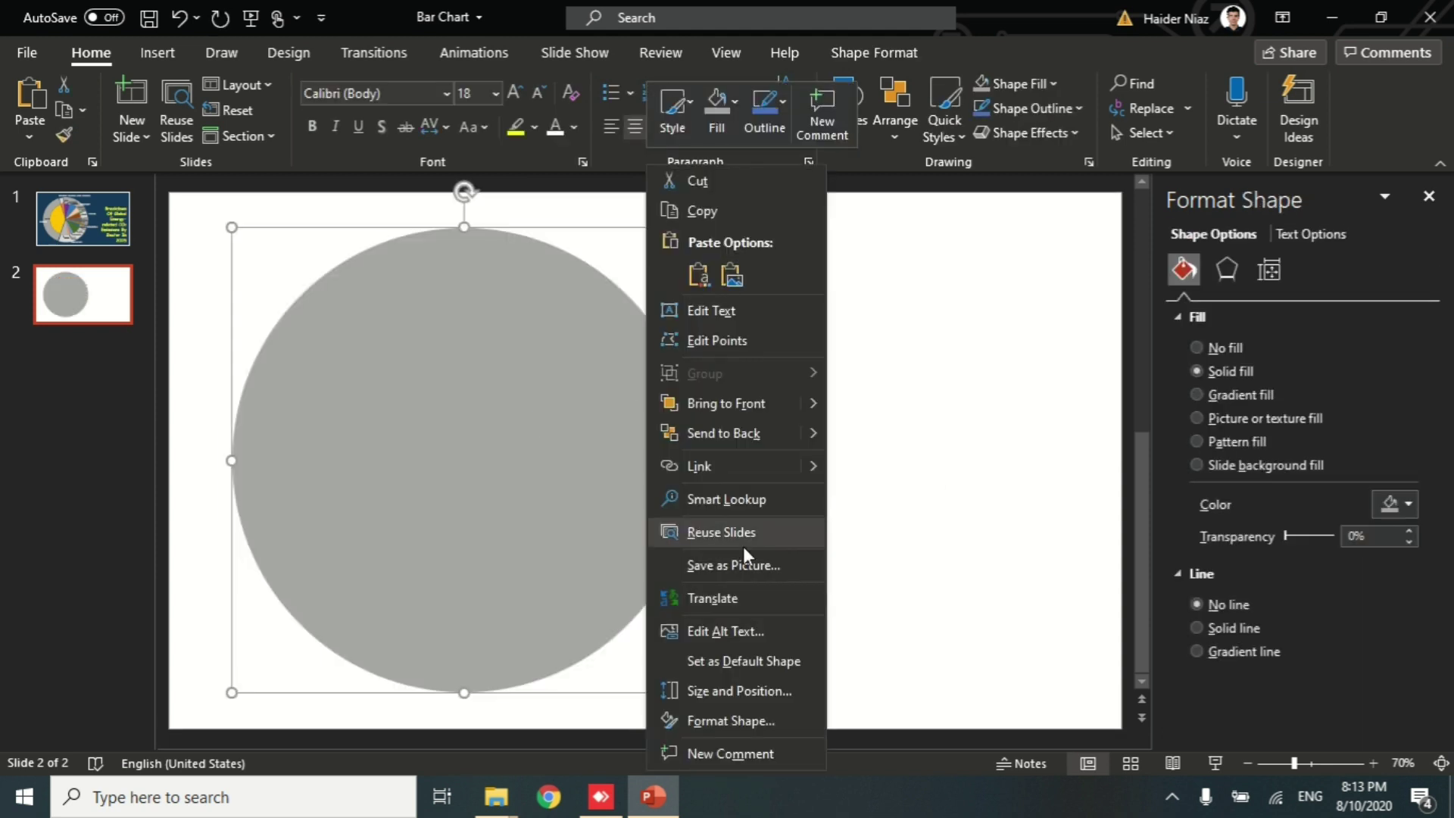
click(753, 437)
click(926, 443)
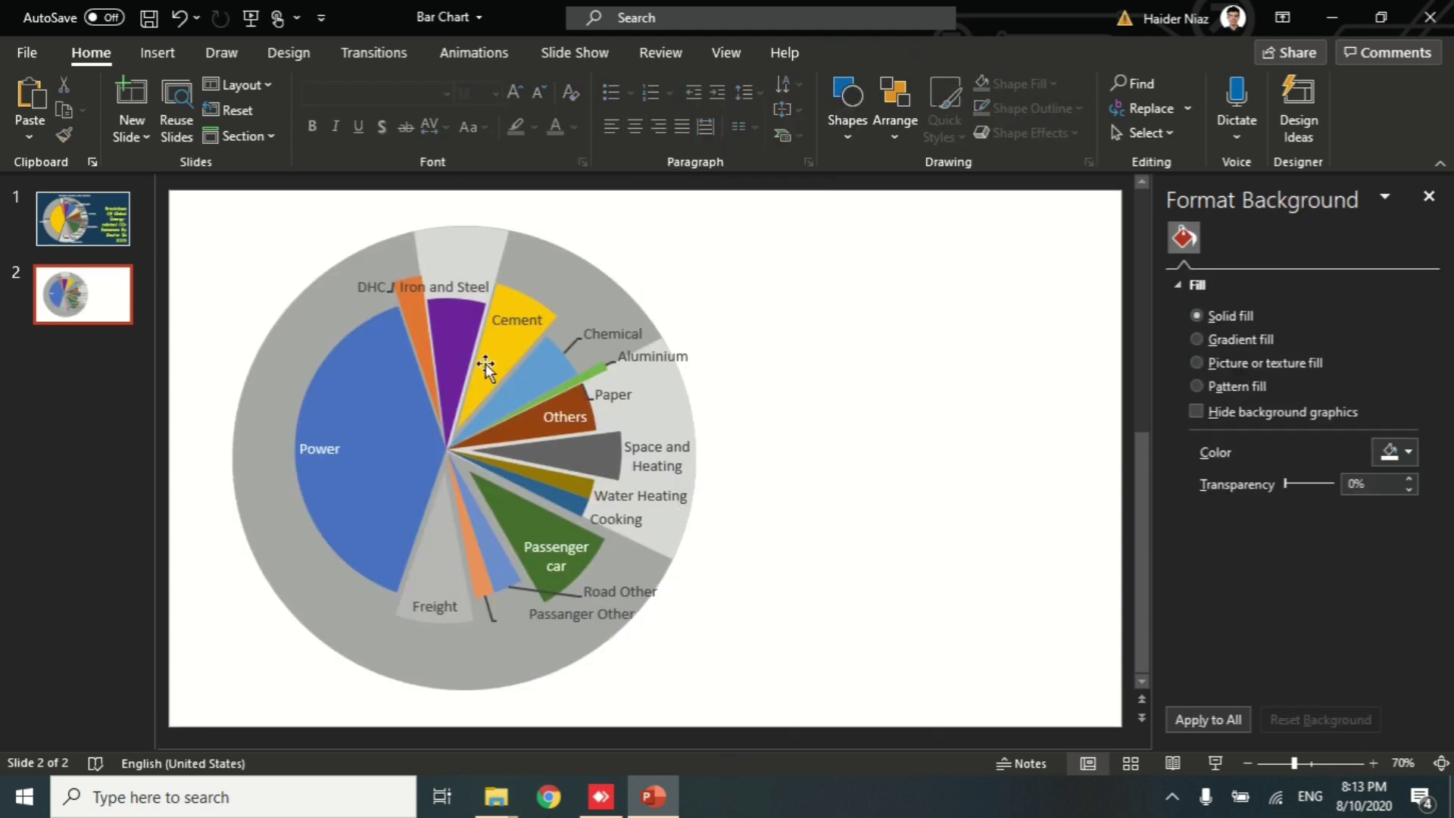
Give the top grey wedge a diagonal-stripe pattern fill.
click(464, 237)
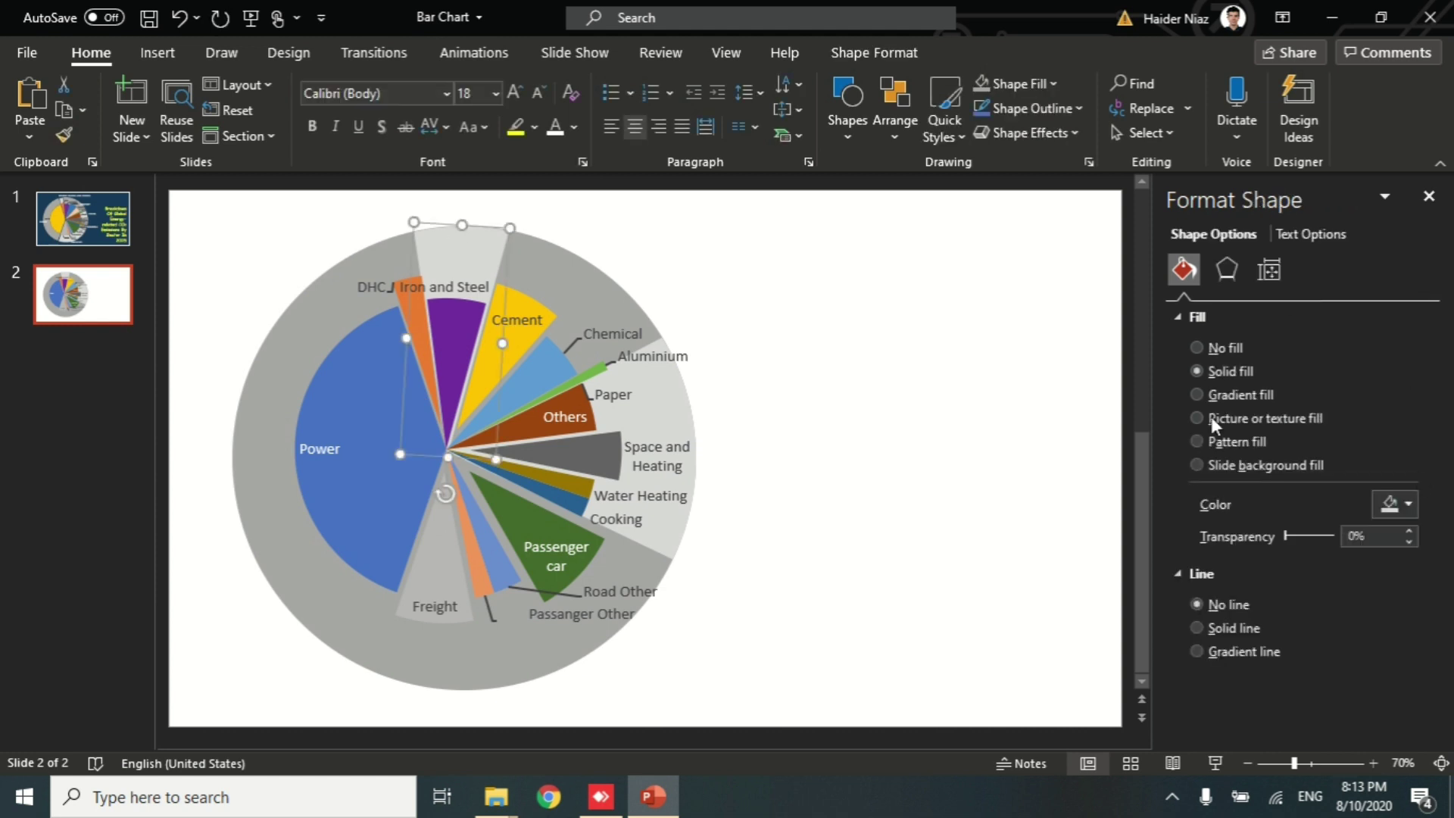
click(1229, 442)
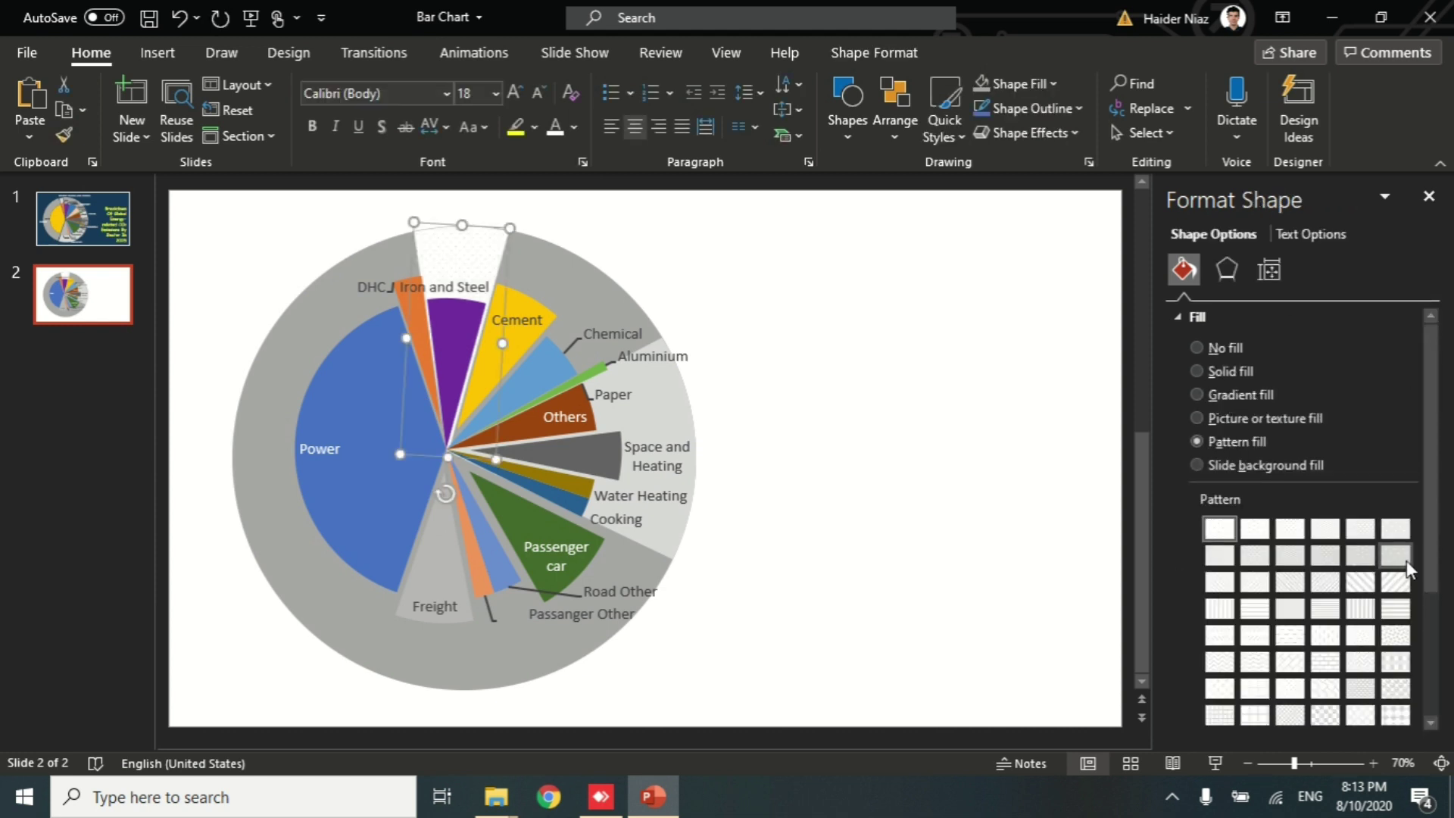
click(1397, 582)
click(719, 412)
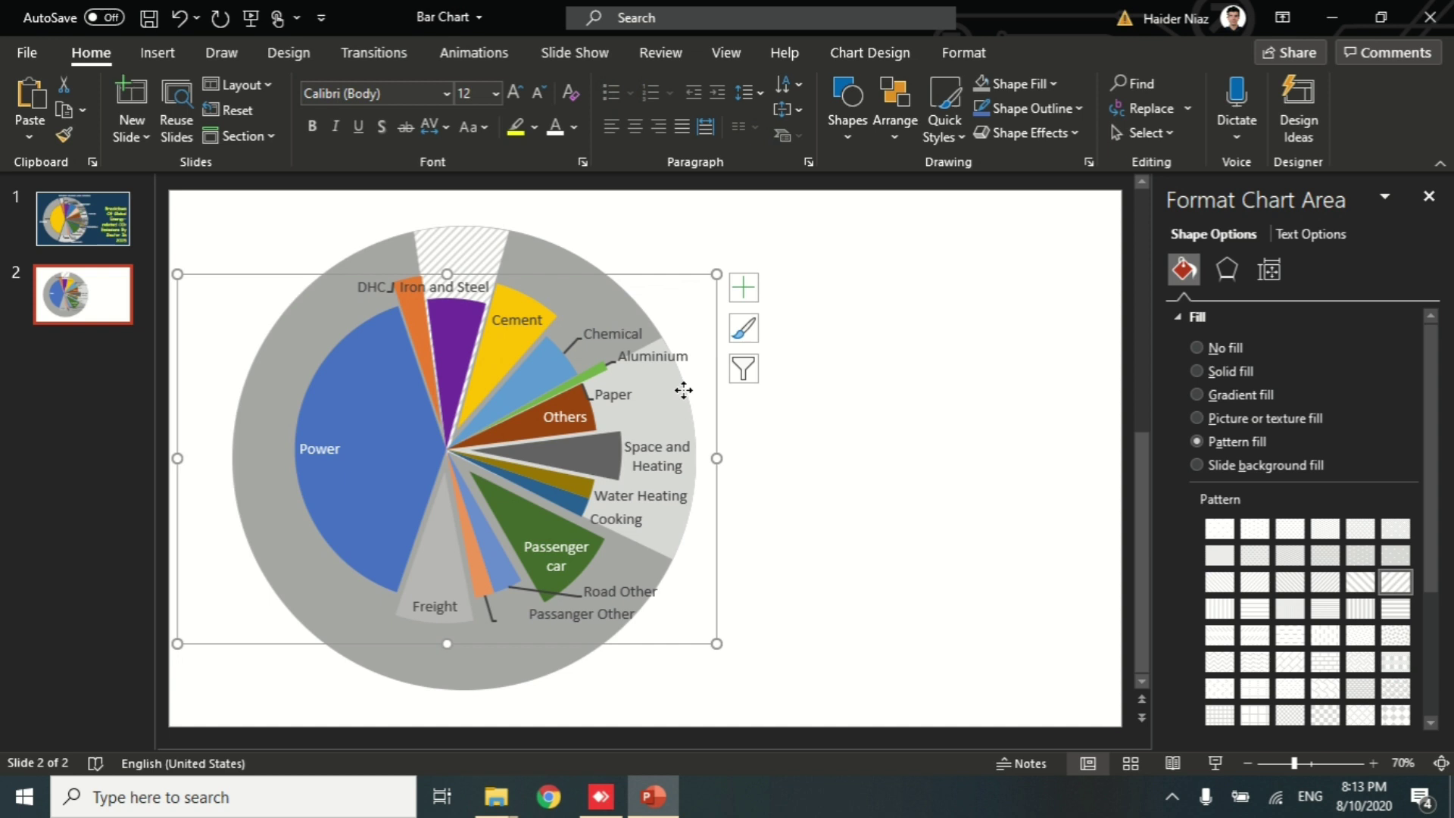
Give the right-hand grey wedge the same diagonal-stripe pattern fill.
drag(823, 611, 406, 299)
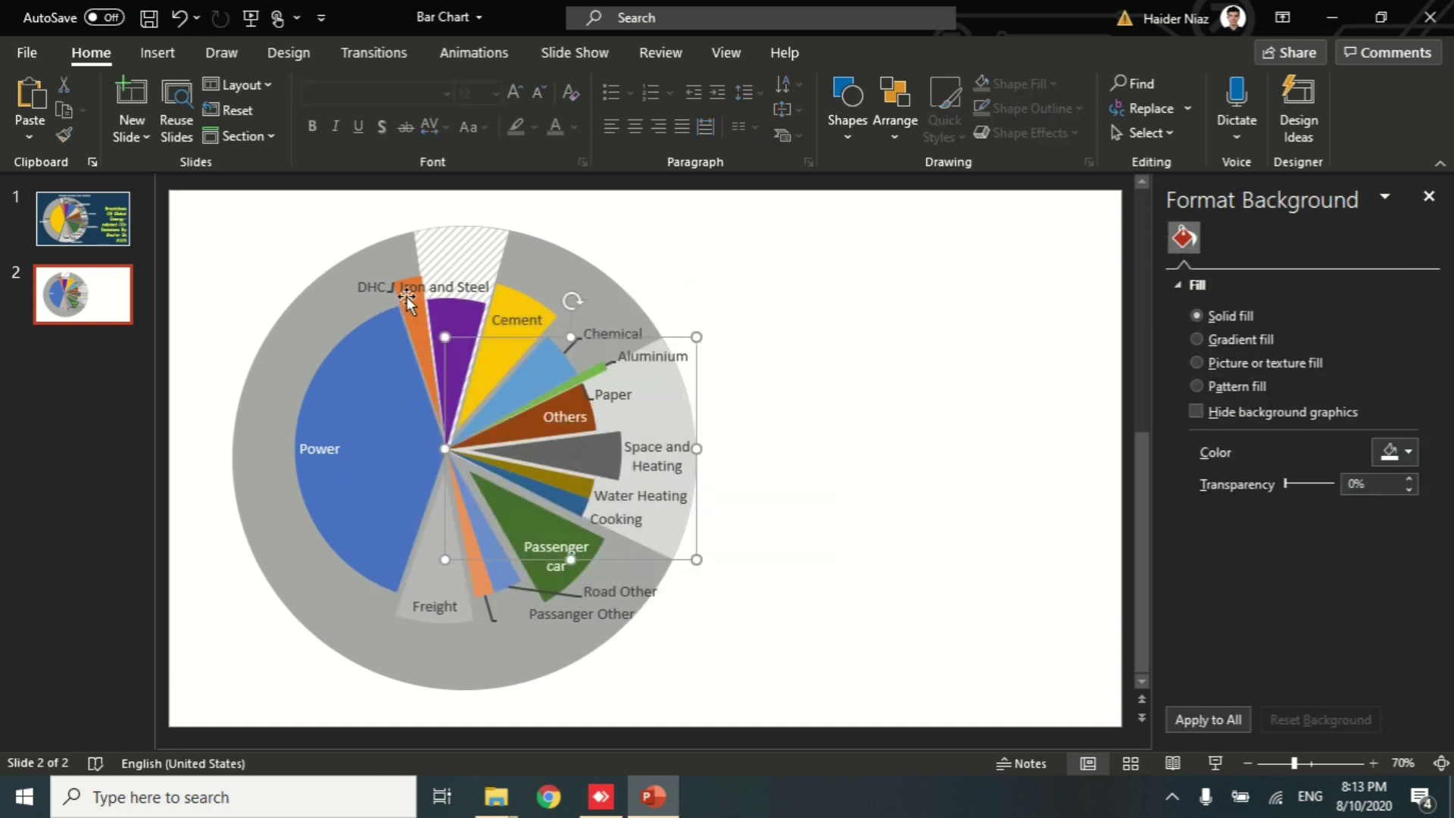
click(1239, 444)
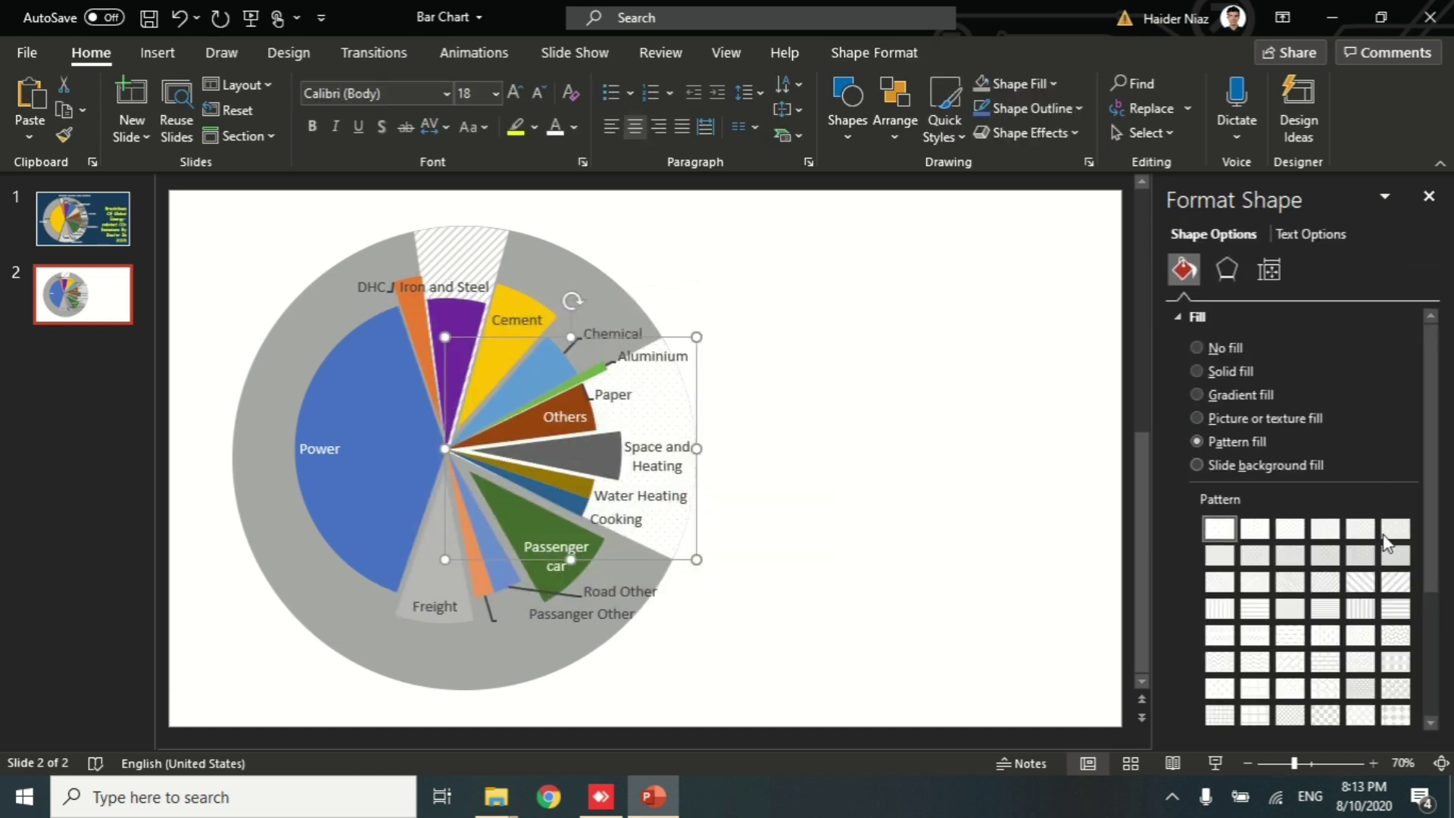
click(1393, 585)
click(867, 400)
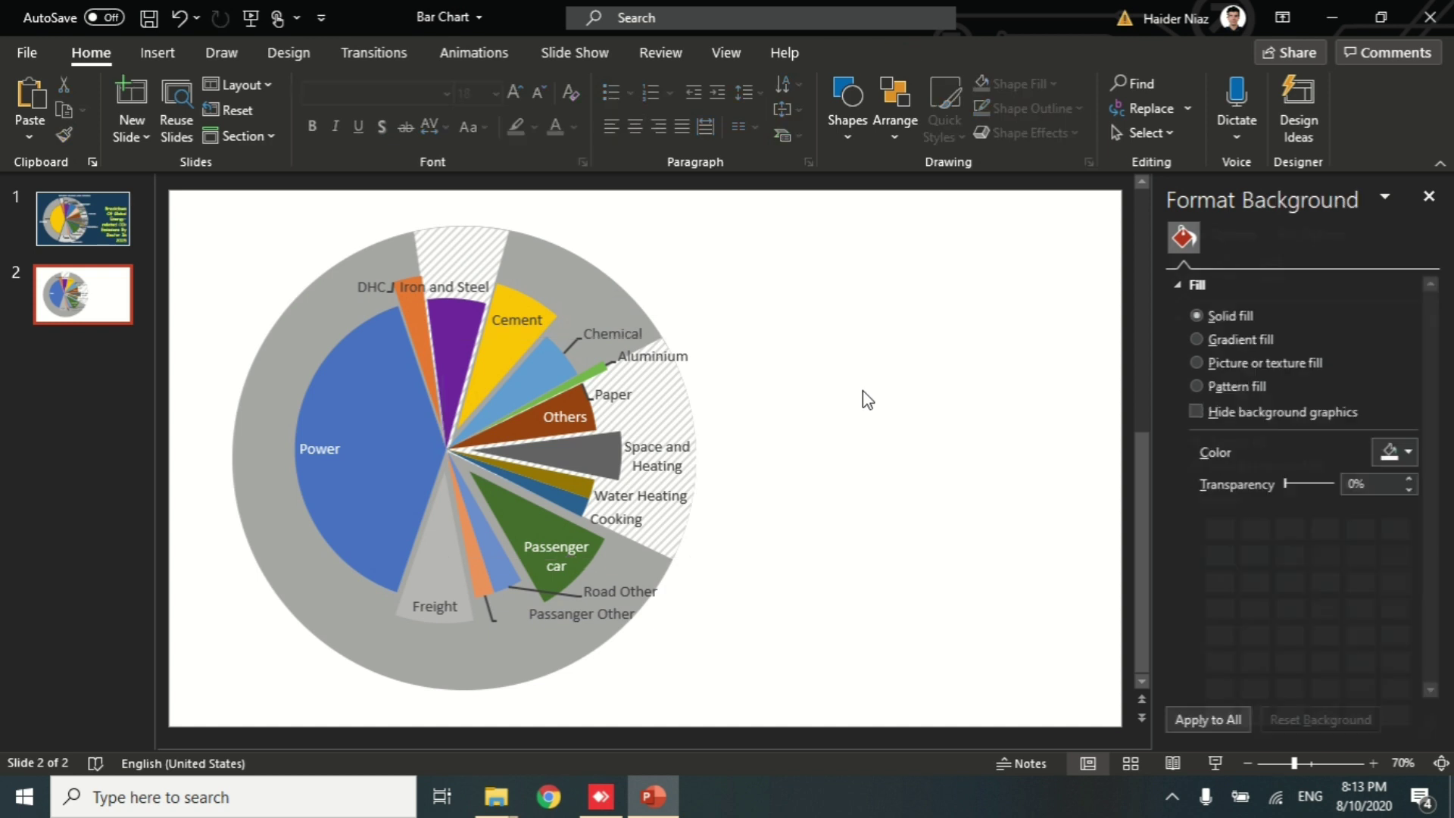
click(271, 552)
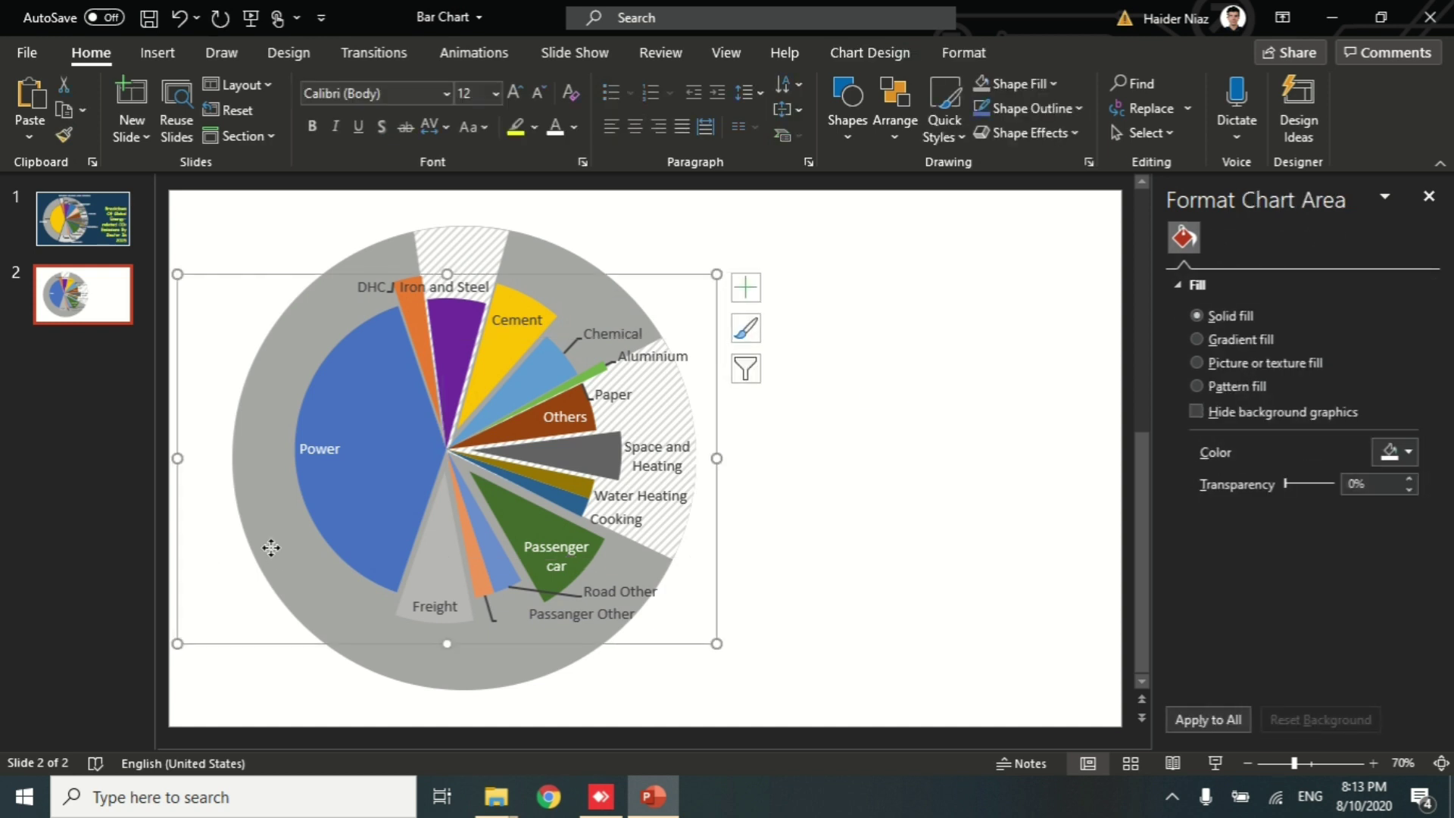
click(383, 672)
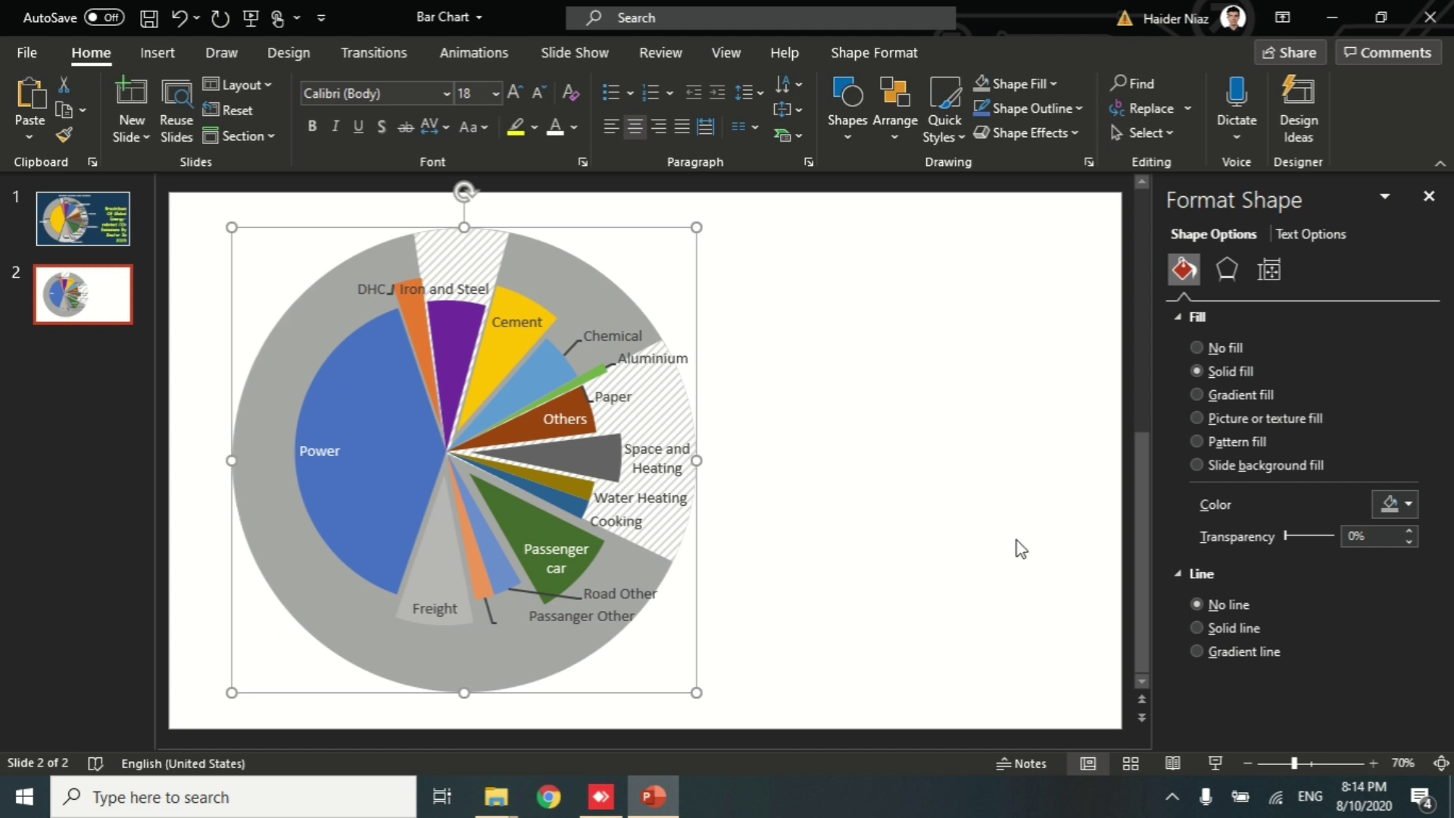
Set the slide background to a solid dark blue theme colour via Format Background.
click(1026, 227)
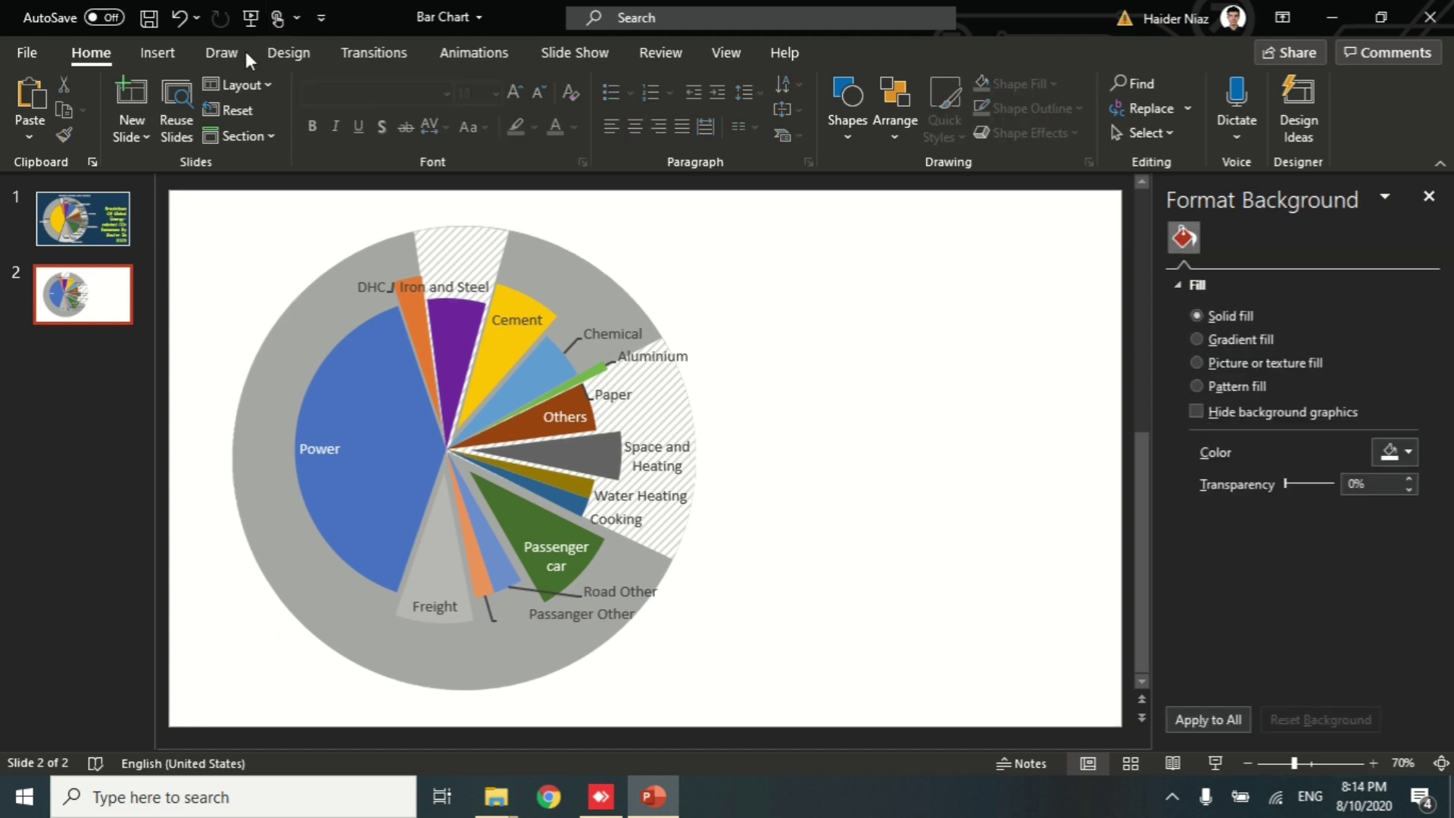
click(289, 53)
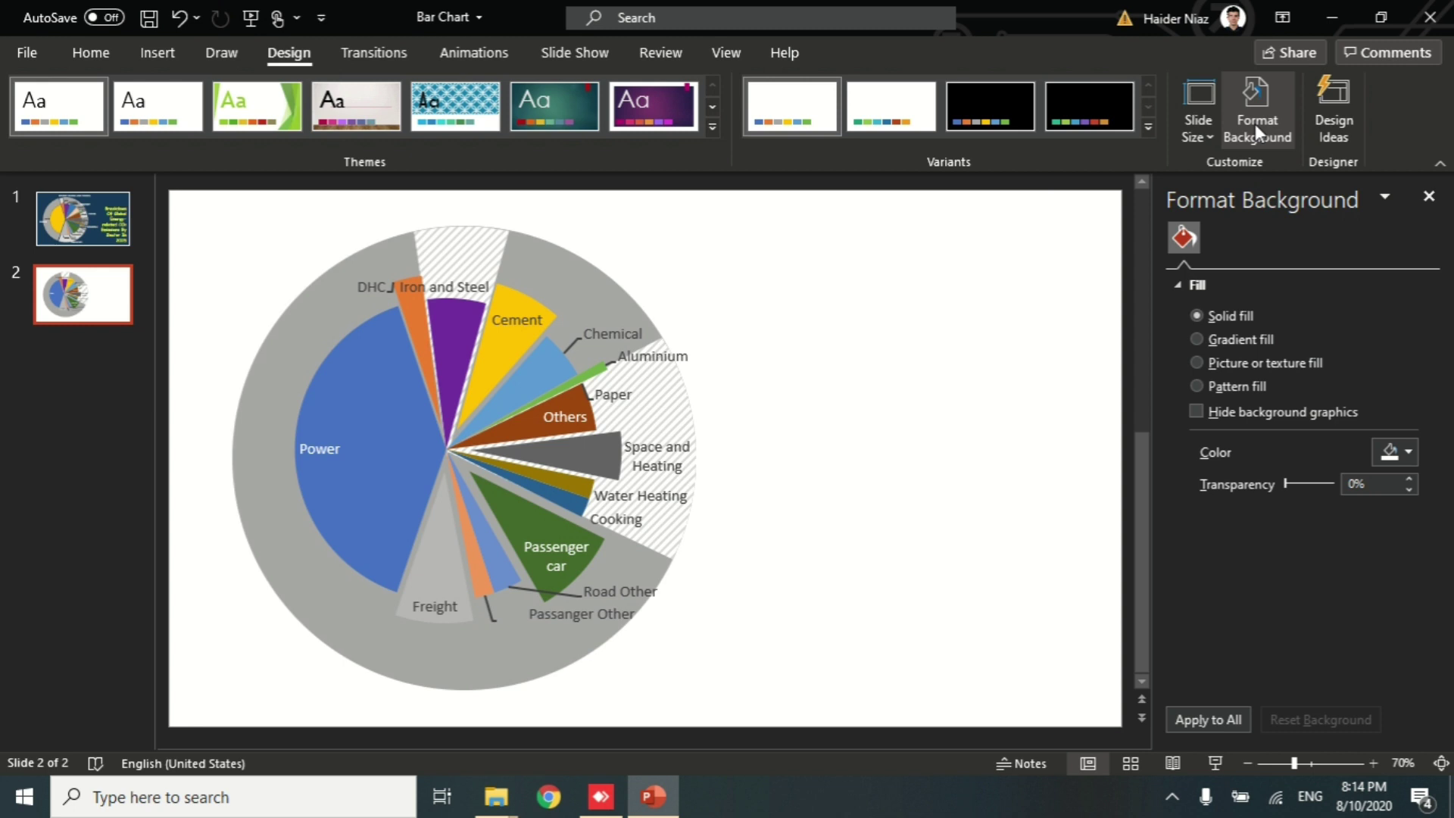
click(1405, 453)
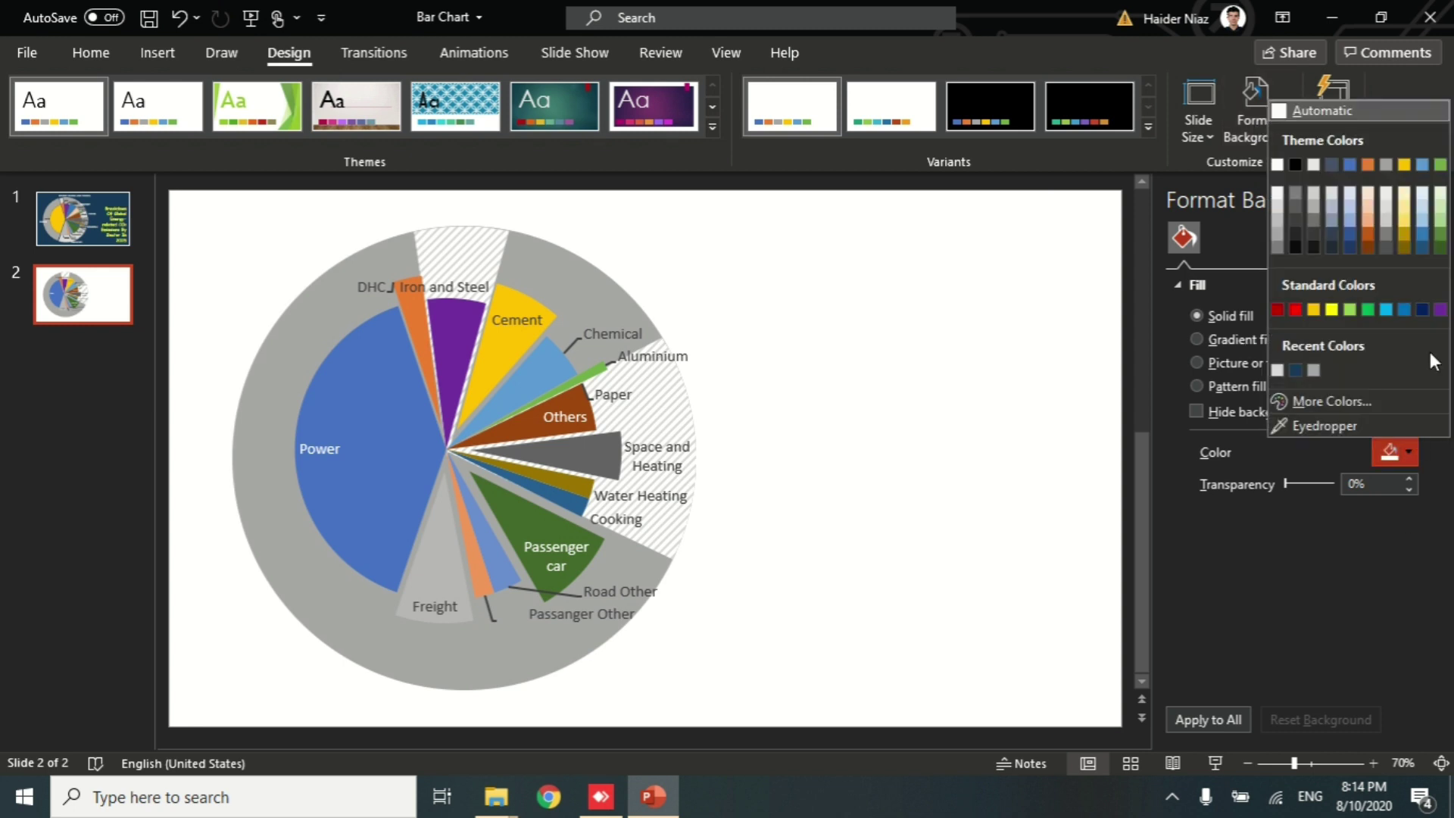
click(1423, 247)
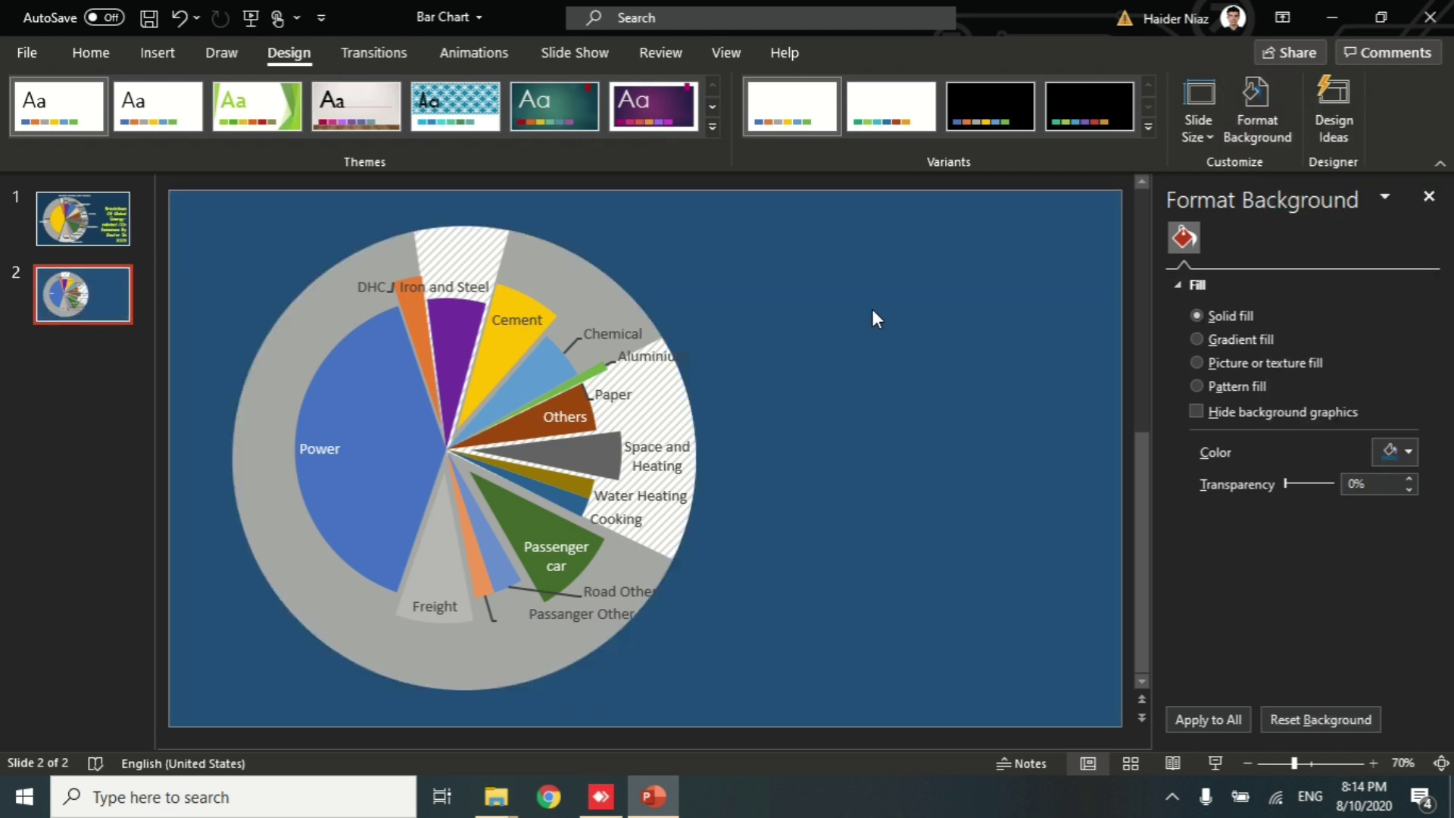
Ungroup the pie chart on slide 1 into separate pieces.
click(75, 206)
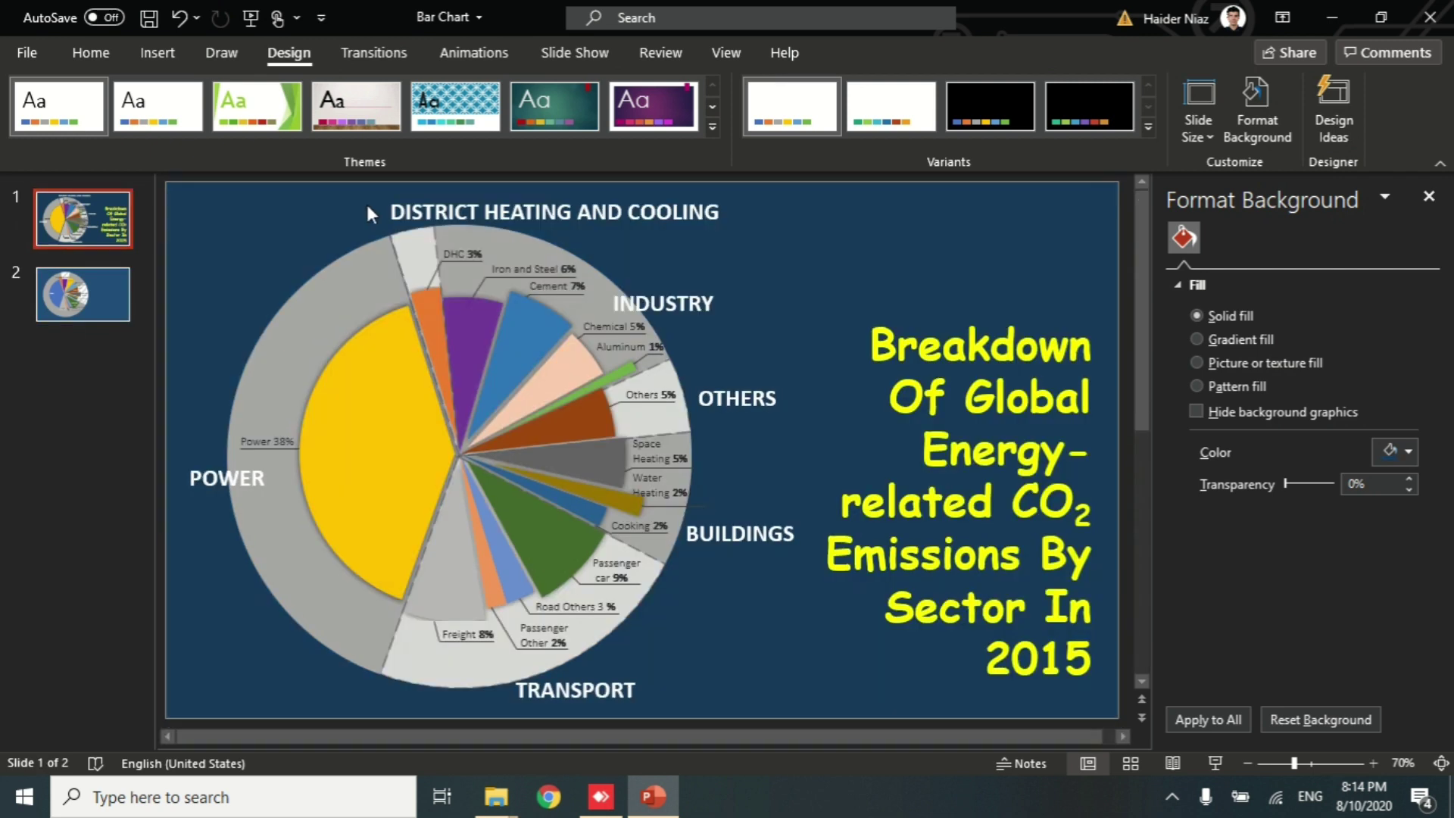
click(496, 206)
click(674, 278)
click(700, 312)
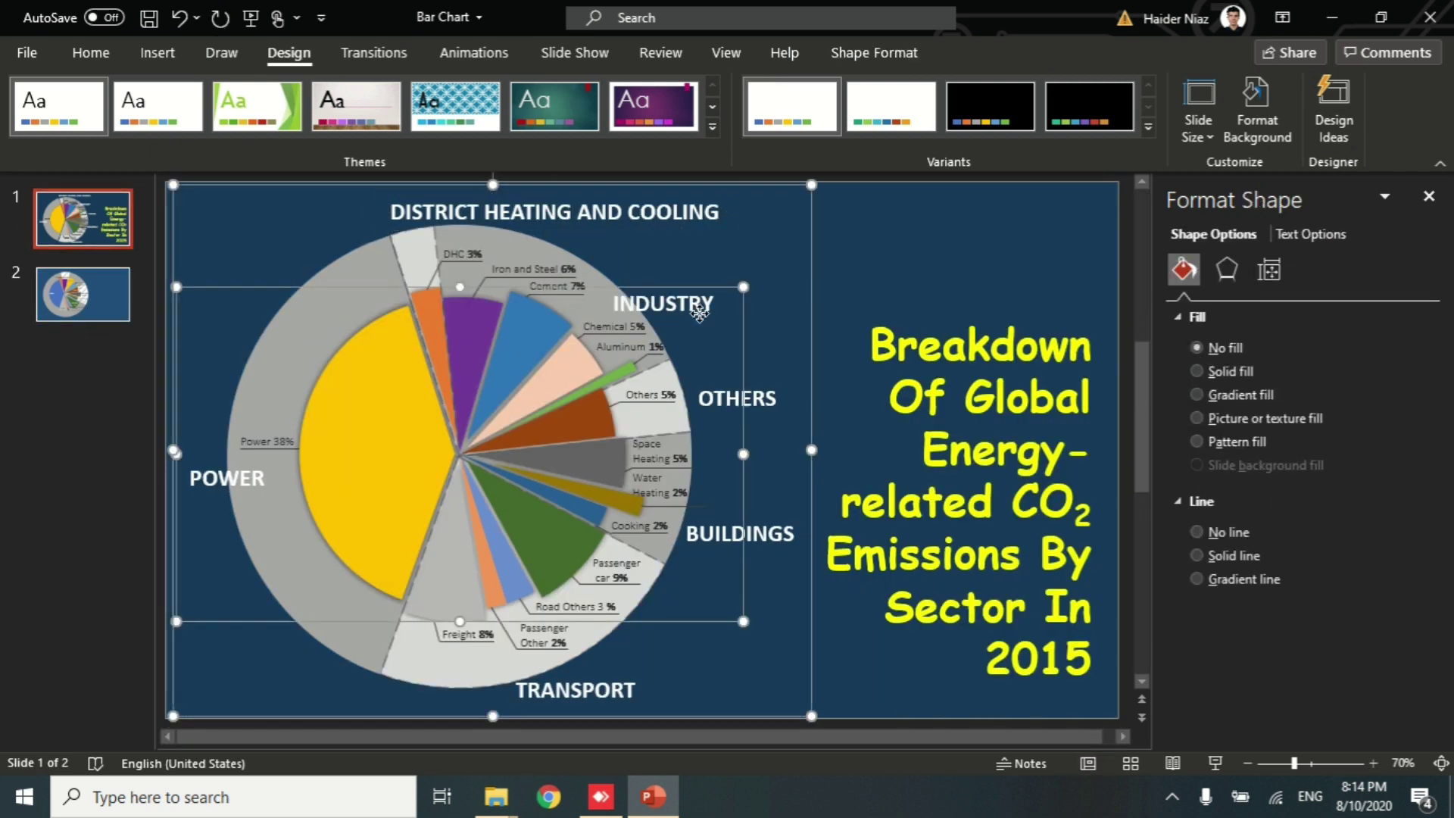
click(821, 227)
click(768, 229)
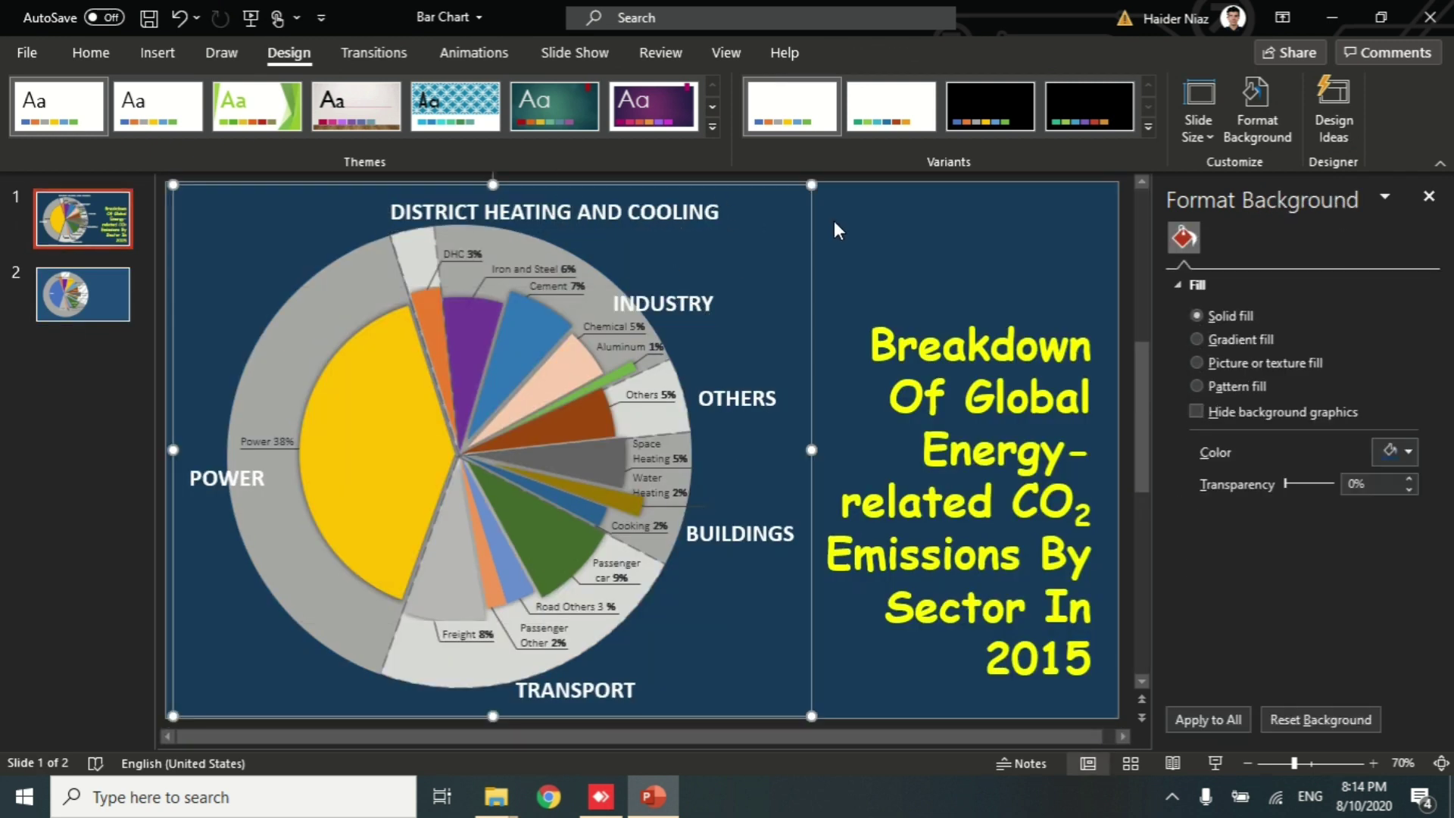
right_click(810, 216)
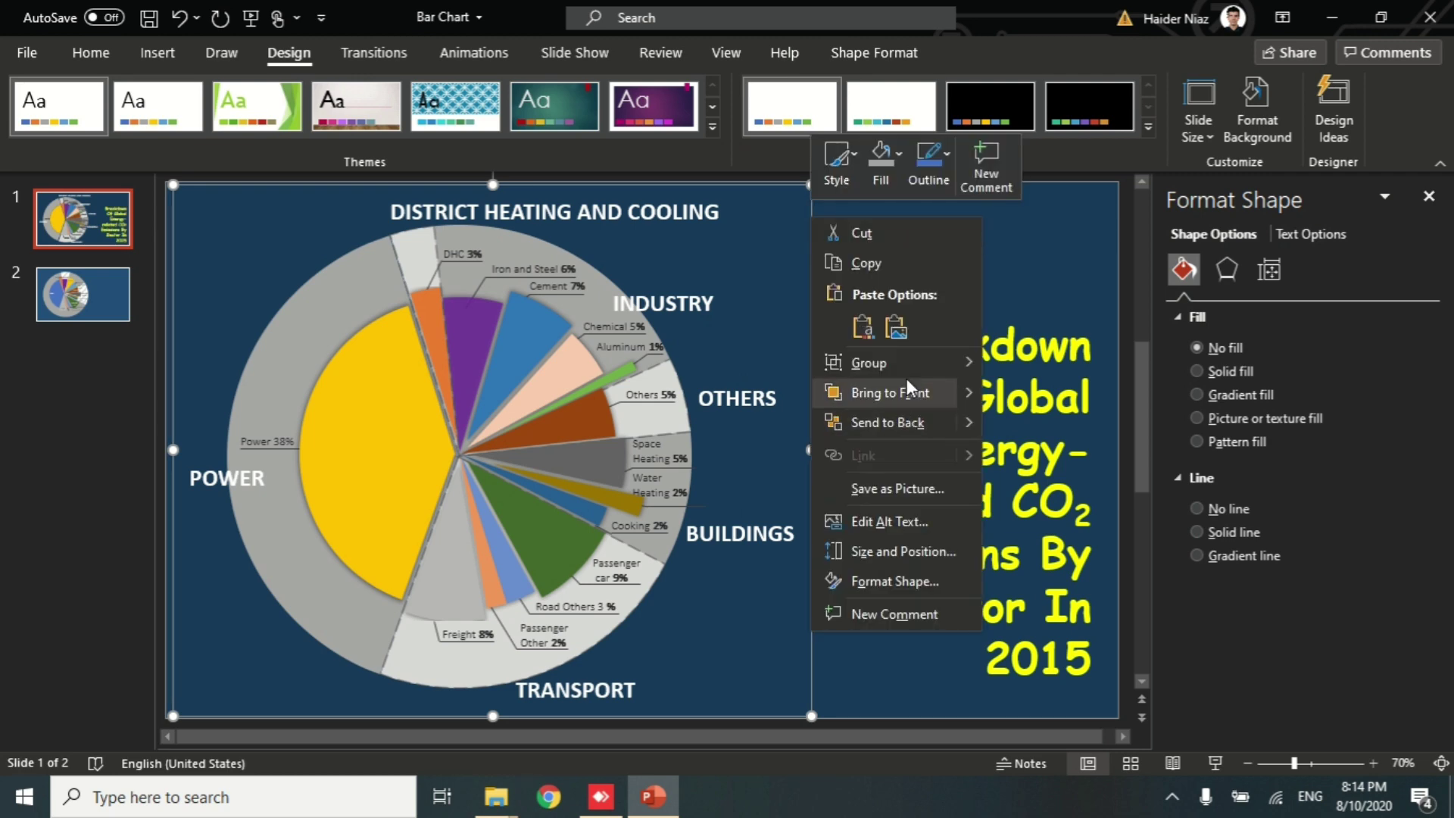
mouse_move(894, 363)
click(1018, 430)
Select the sector labels such as DISTRICT HEATING AND COOLING, OTHERS and BUILDINGS.
click(707, 306)
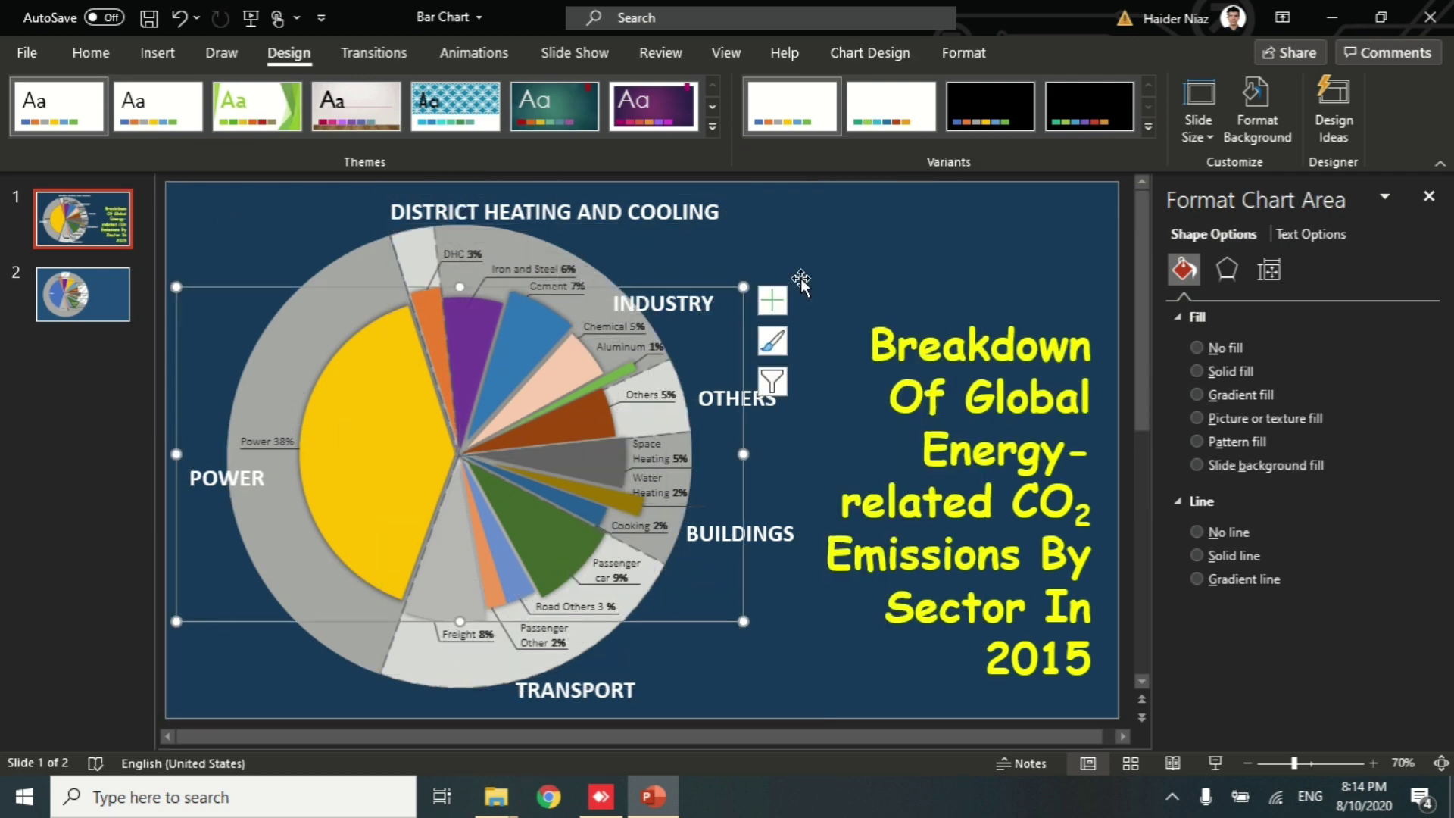
click(802, 276)
click(703, 214)
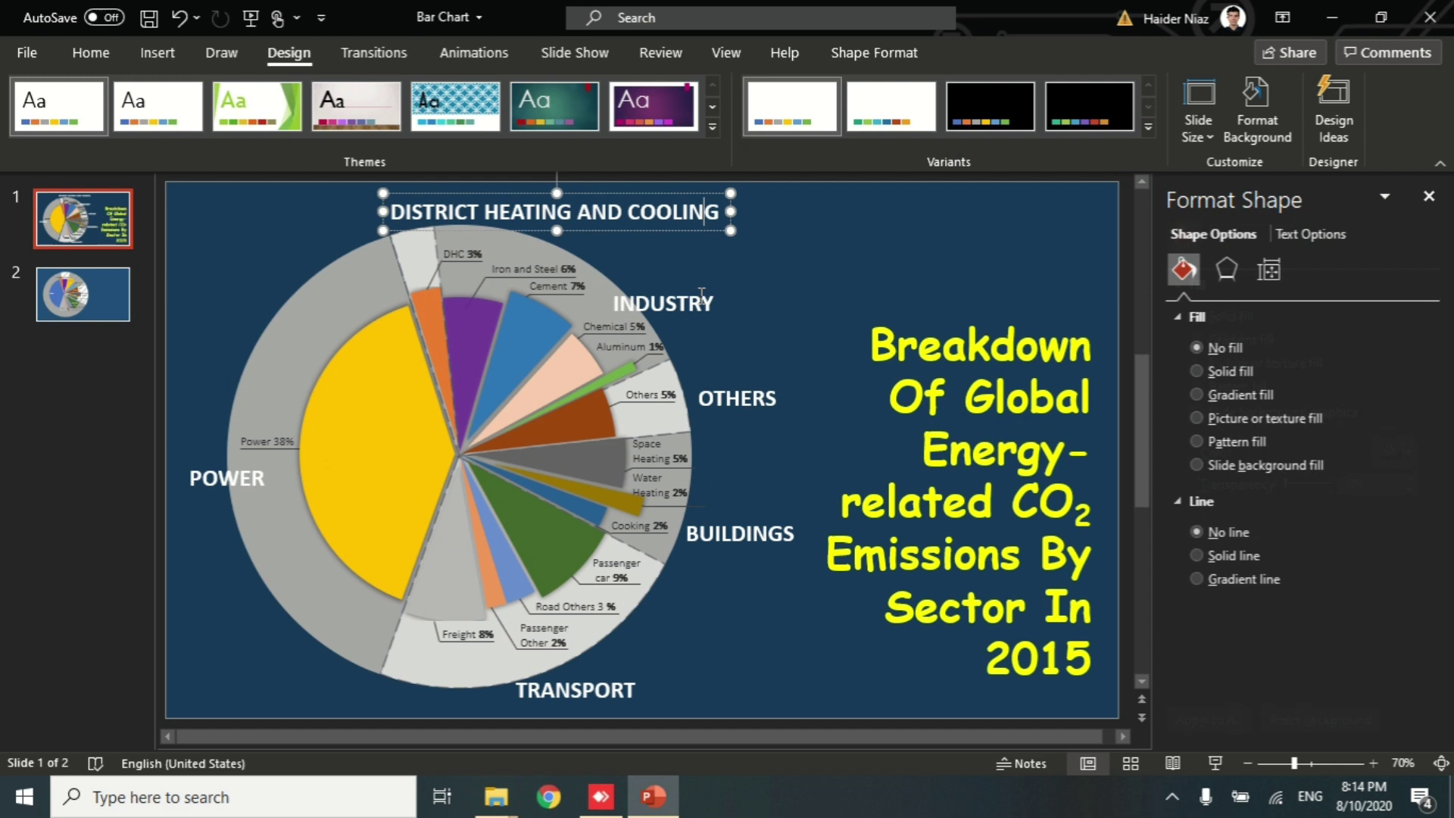
shift+click(763, 397)
shift+click(759, 397)
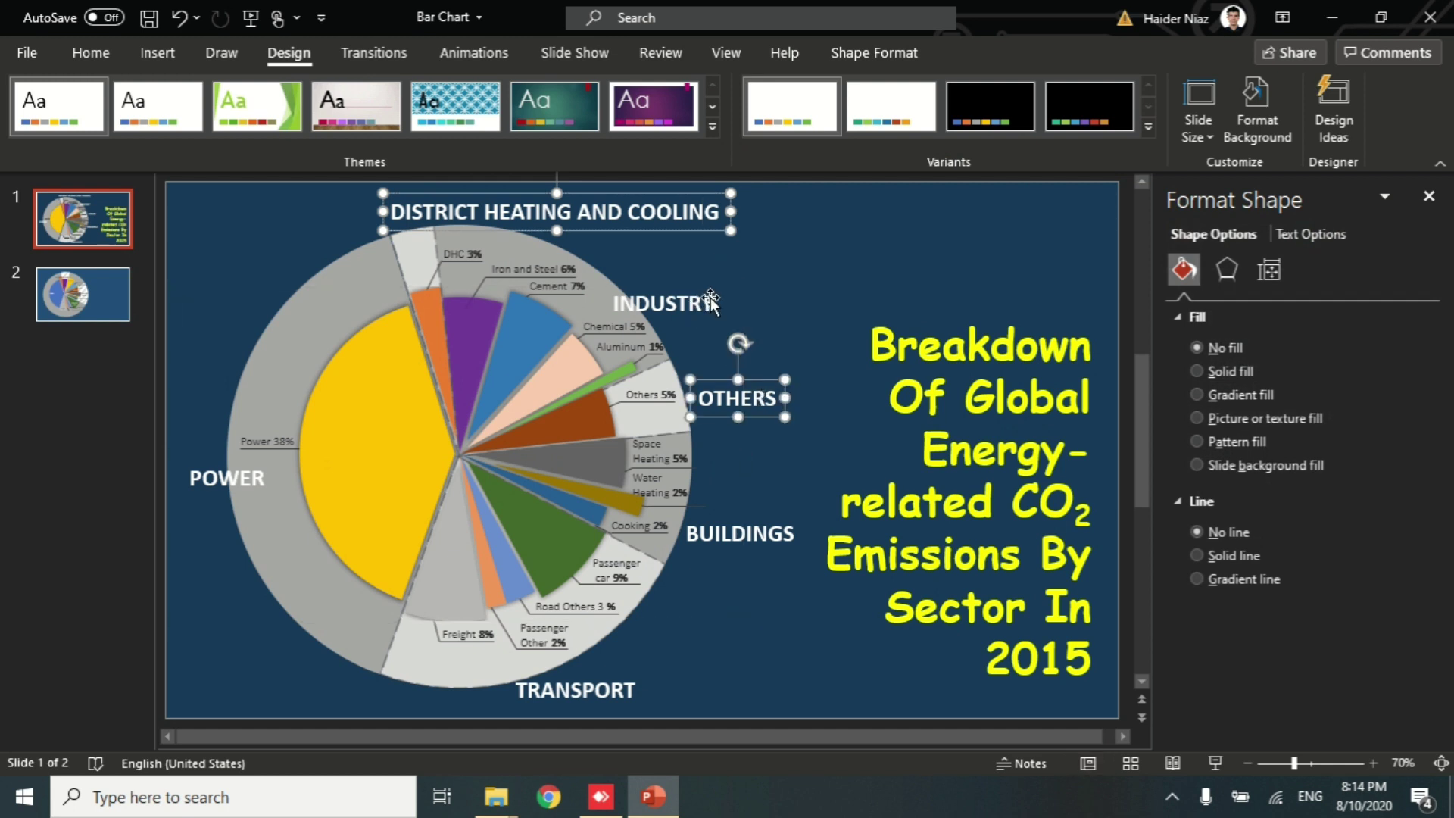
shift+click(669, 305)
shift+click(666, 304)
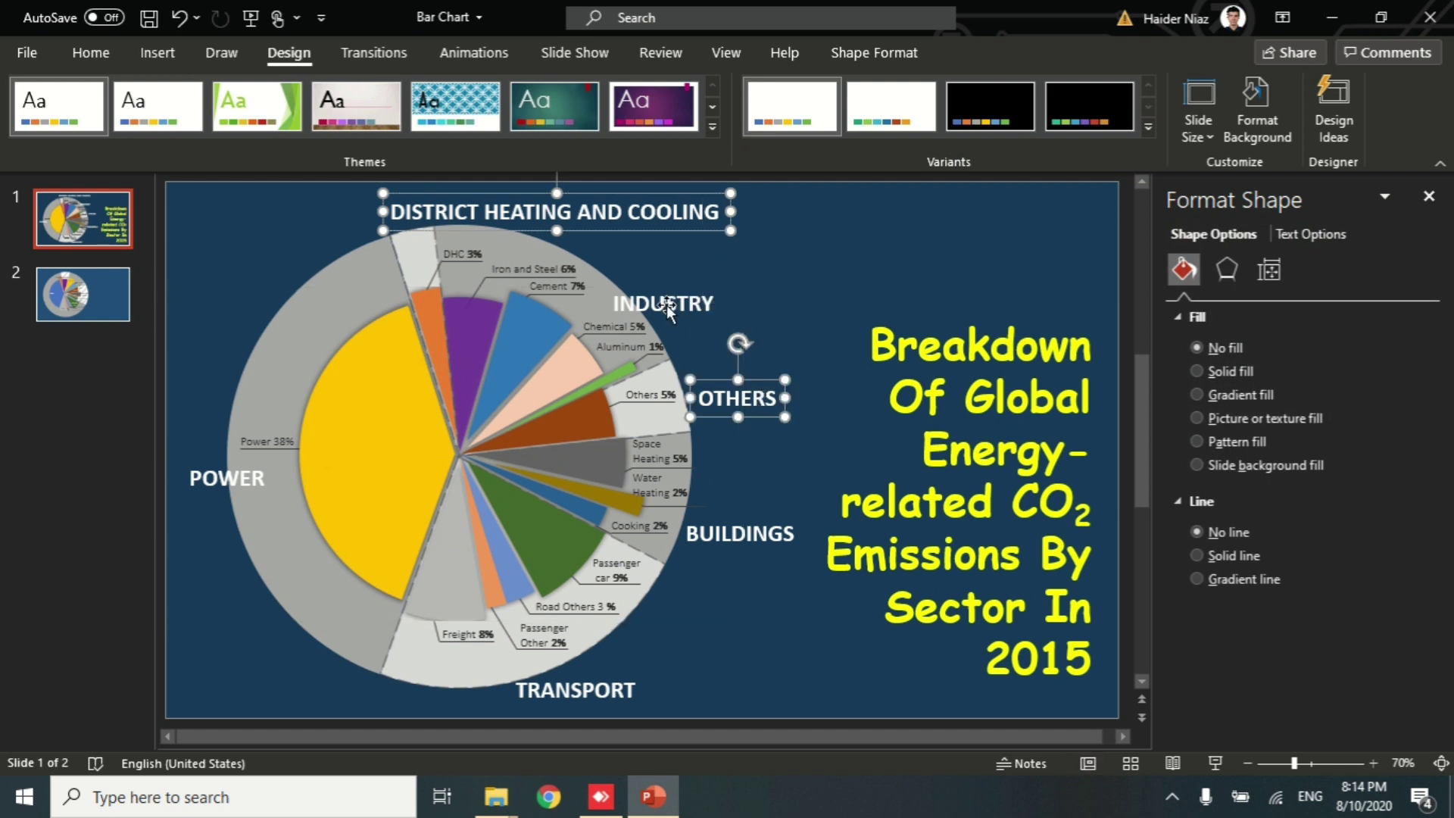
shift+click(739, 543)
shift+click(739, 542)
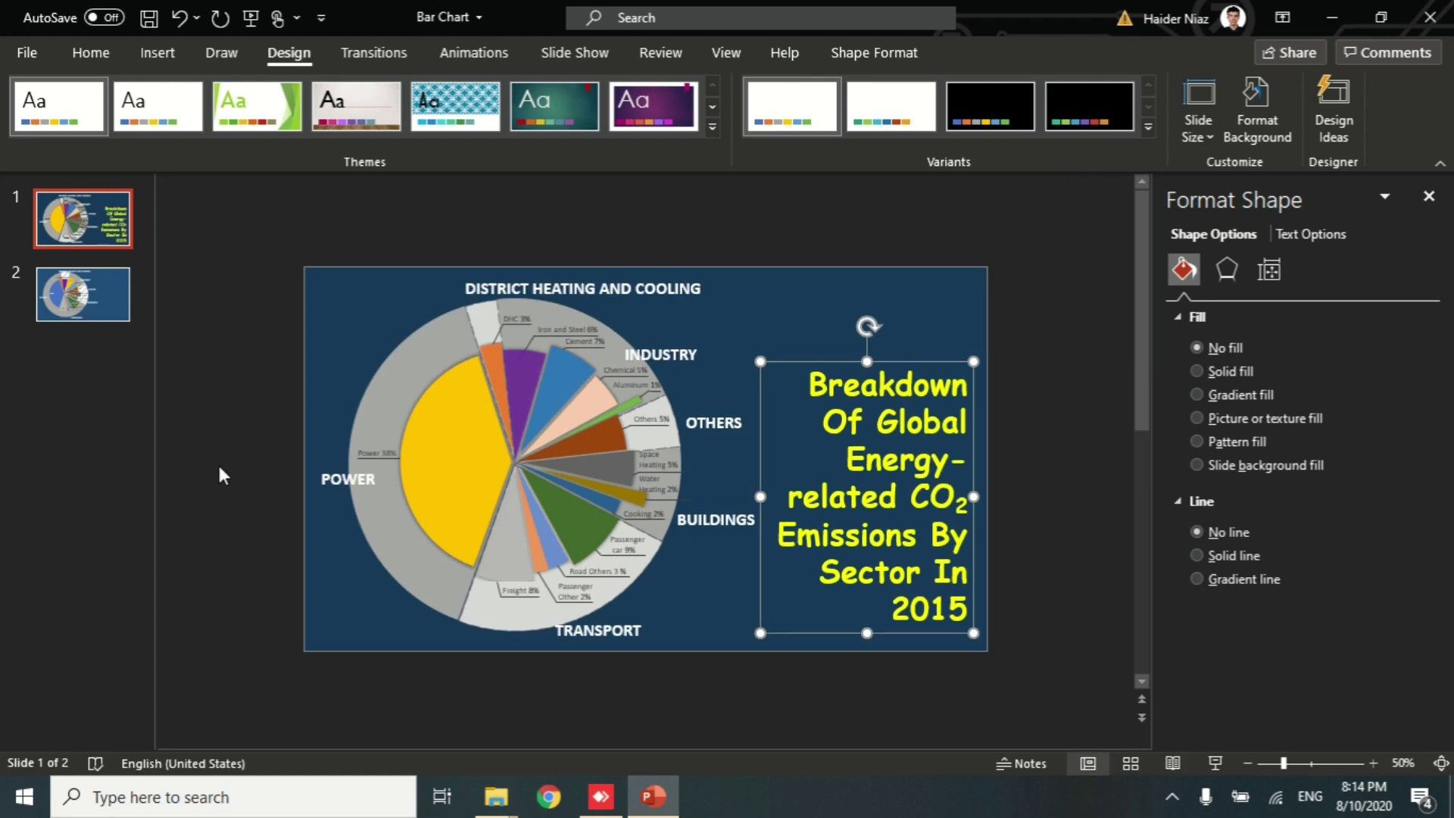
Paste the sector labels onto slide 2 and check them against the pie chart.
click(115, 312)
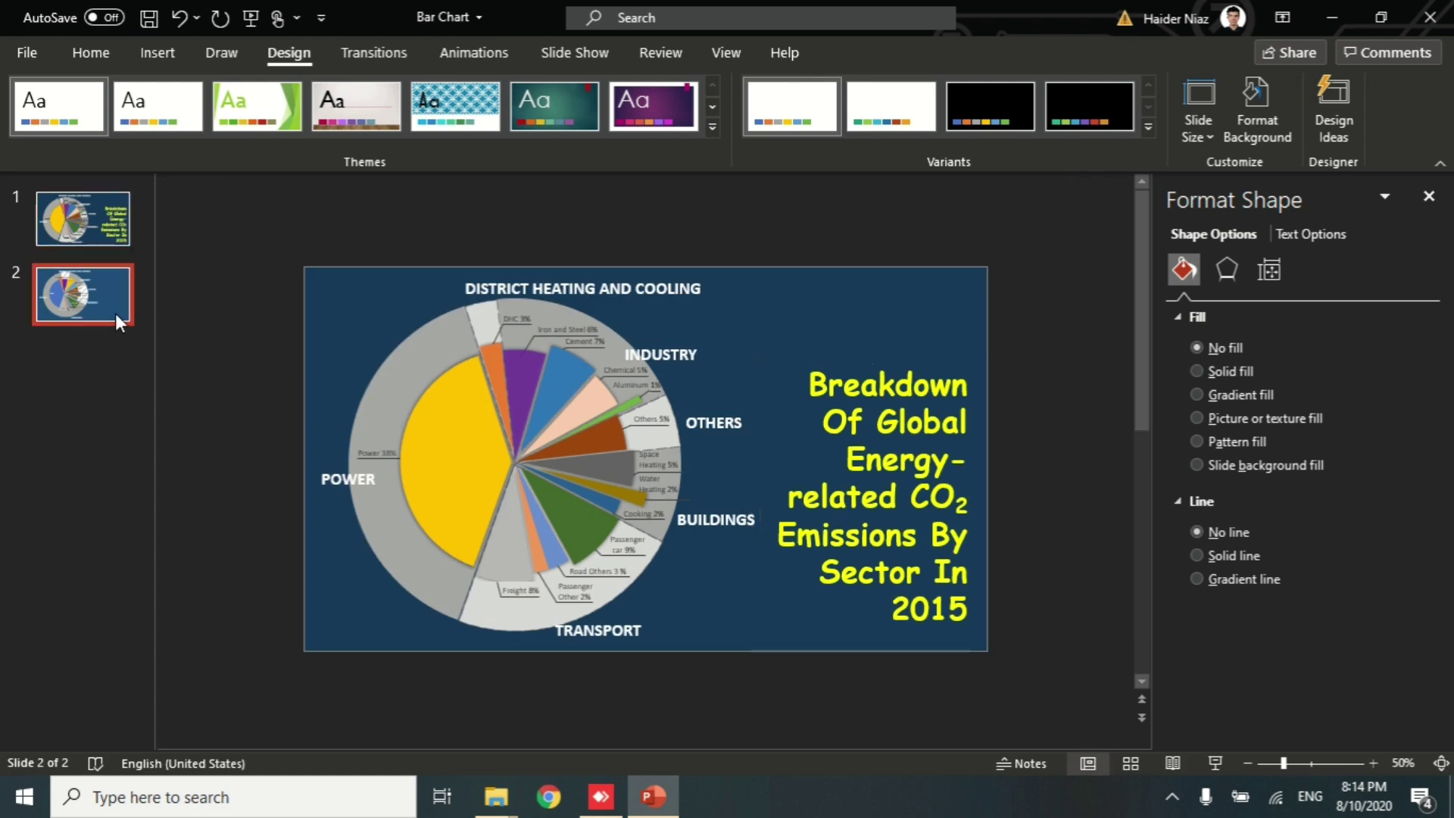
click(820, 374)
scroll(820, 375, up, 2)
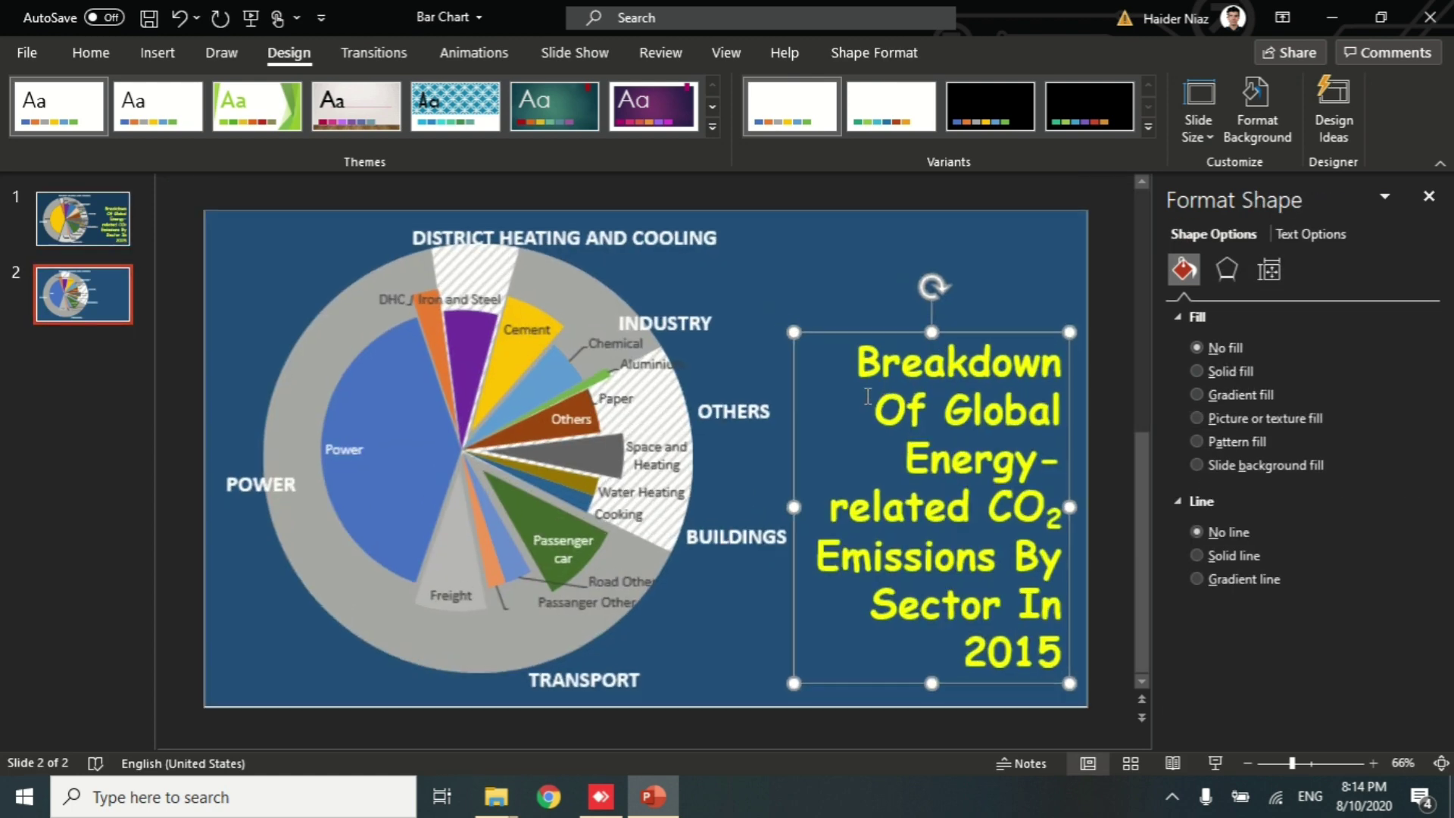
key(ctrl+v)
click(1429, 196)
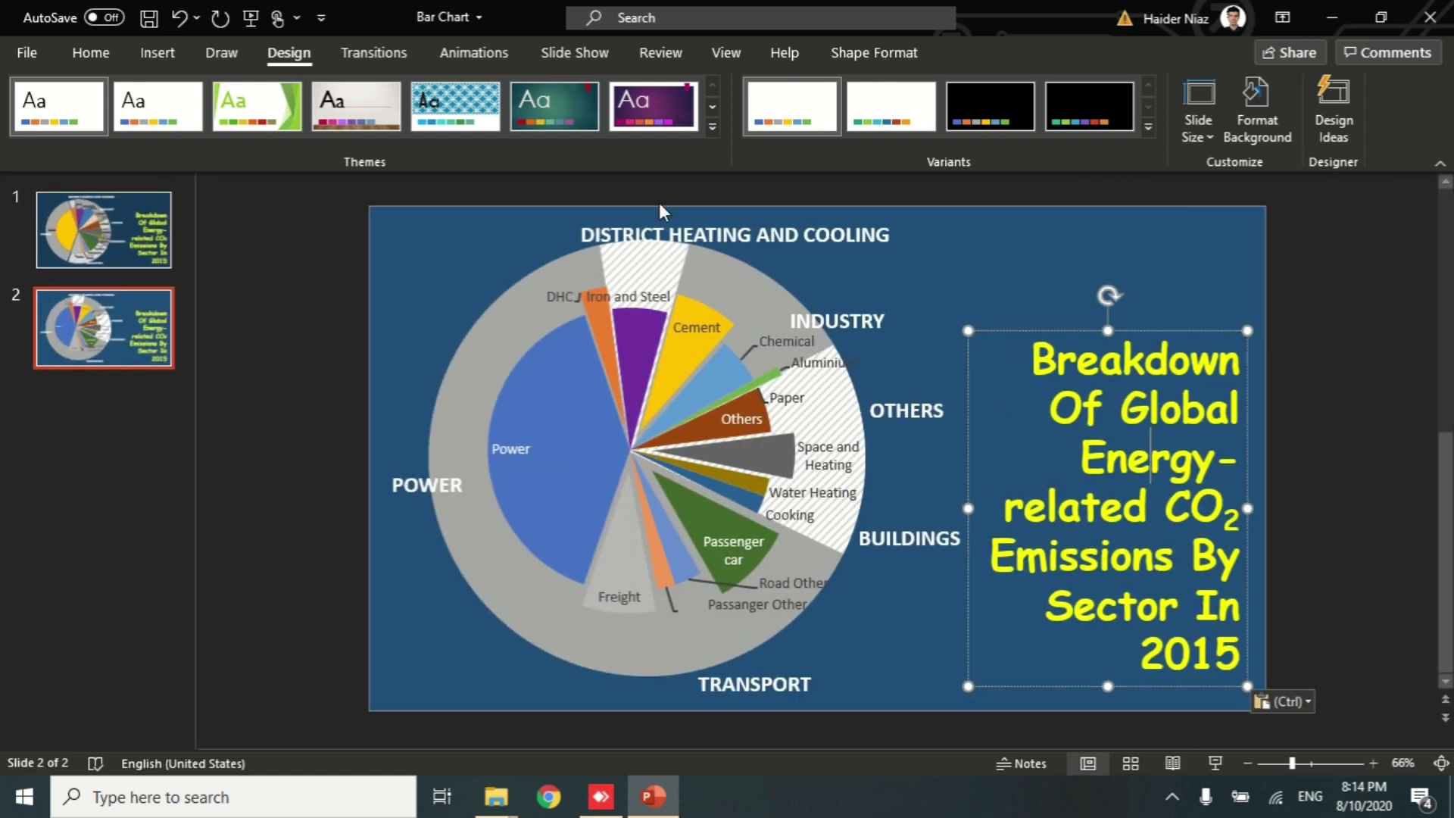
click(90, 52)
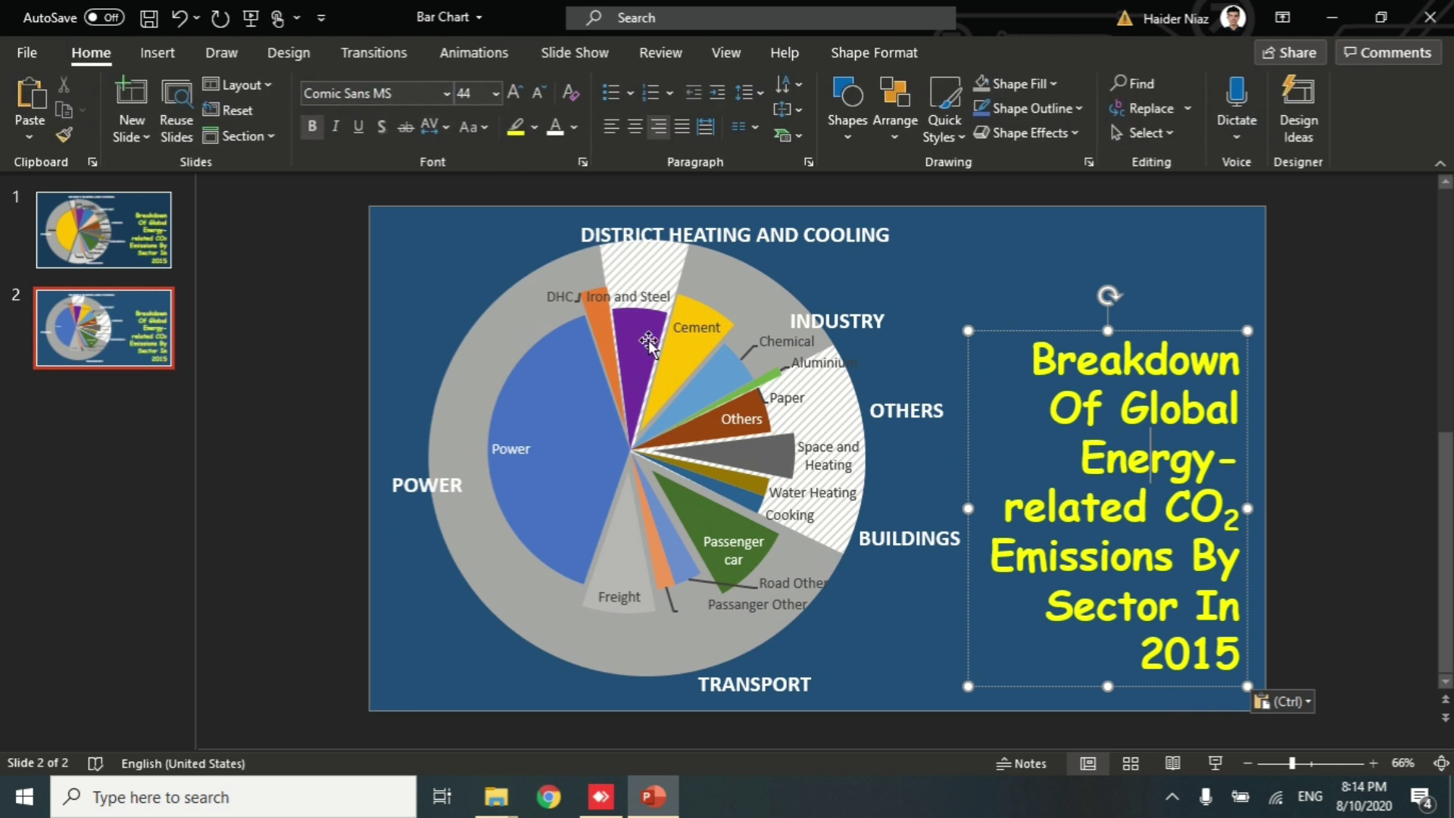
click(787, 233)
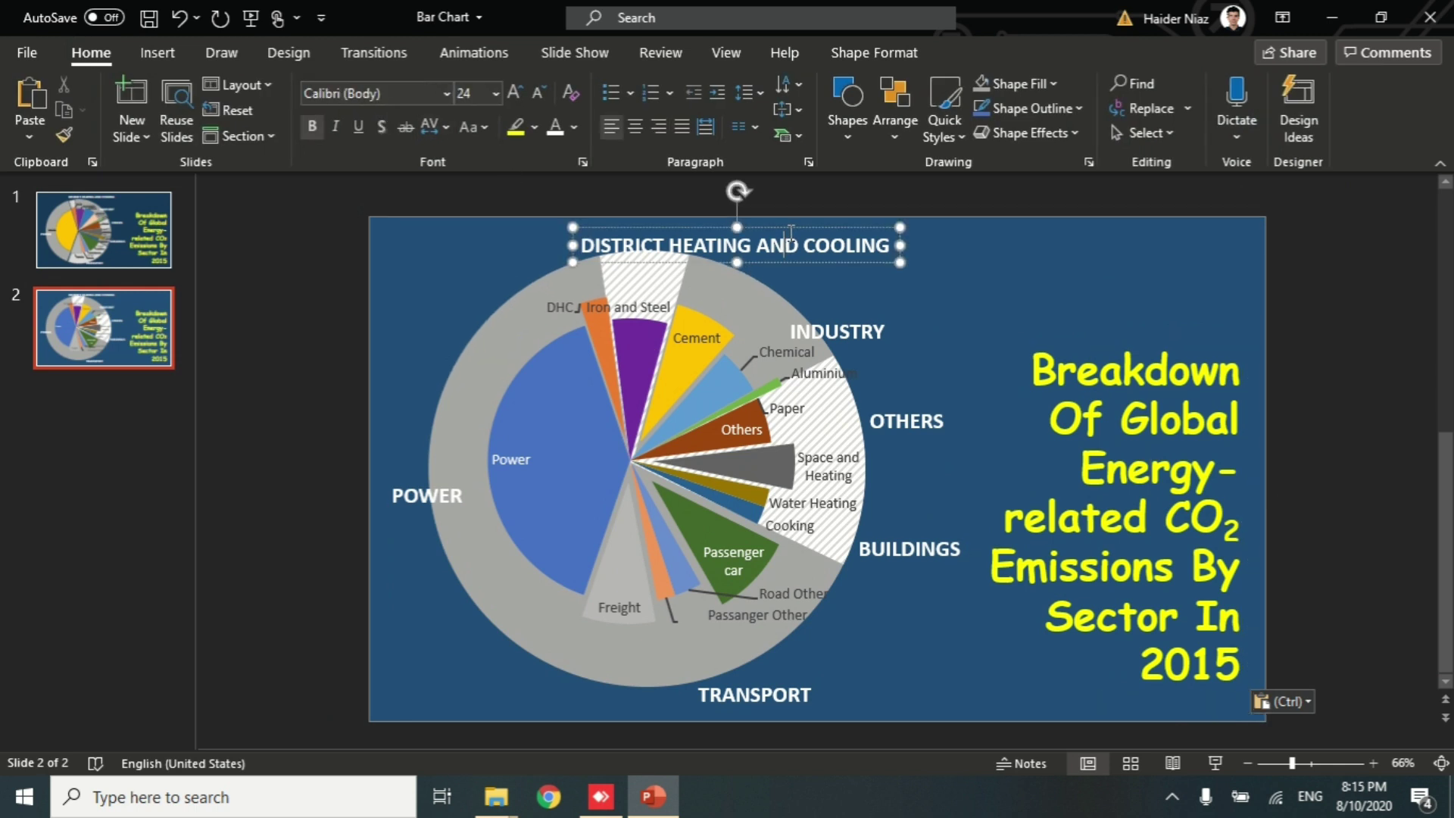
click(797, 365)
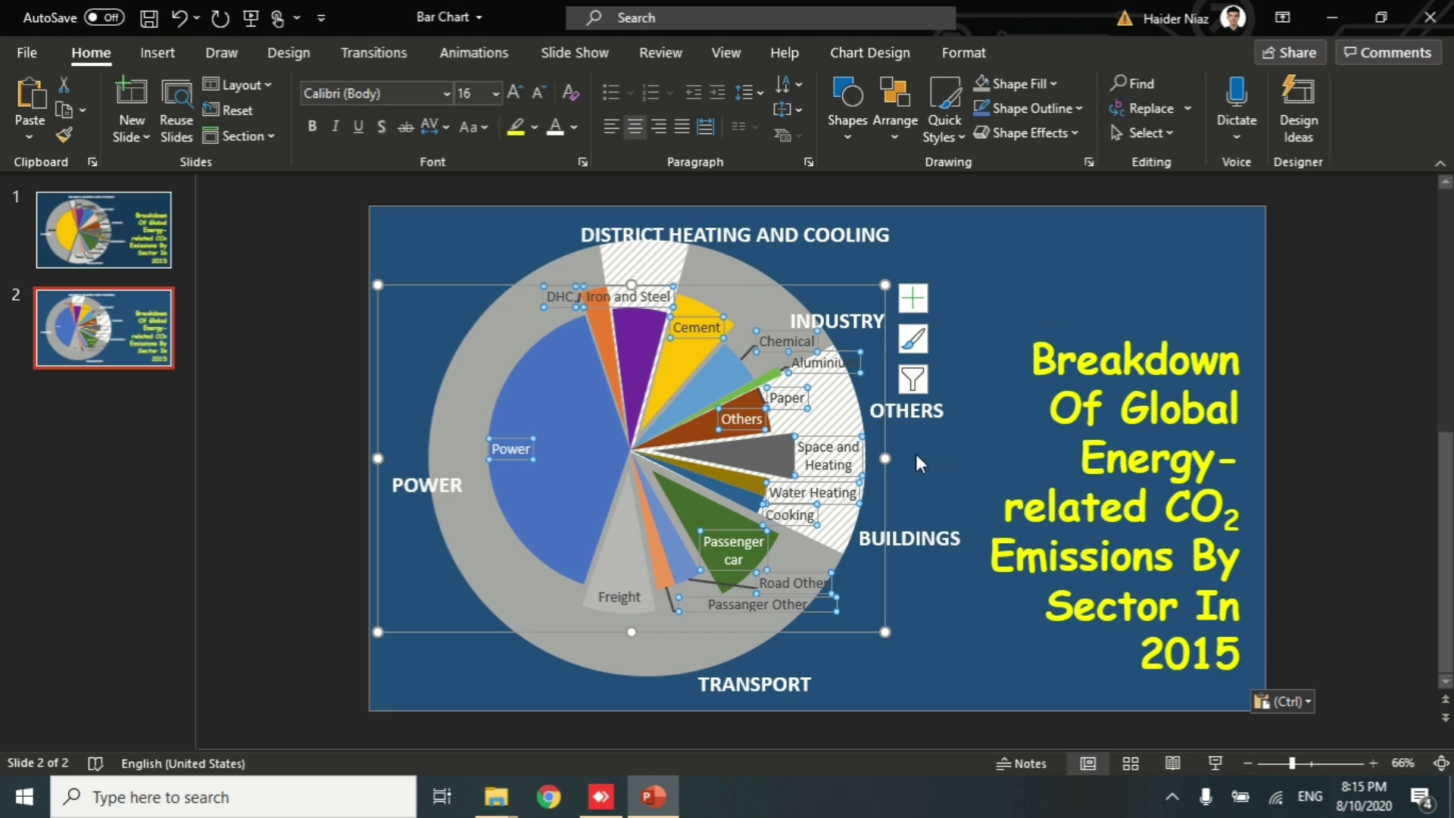
click(1193, 261)
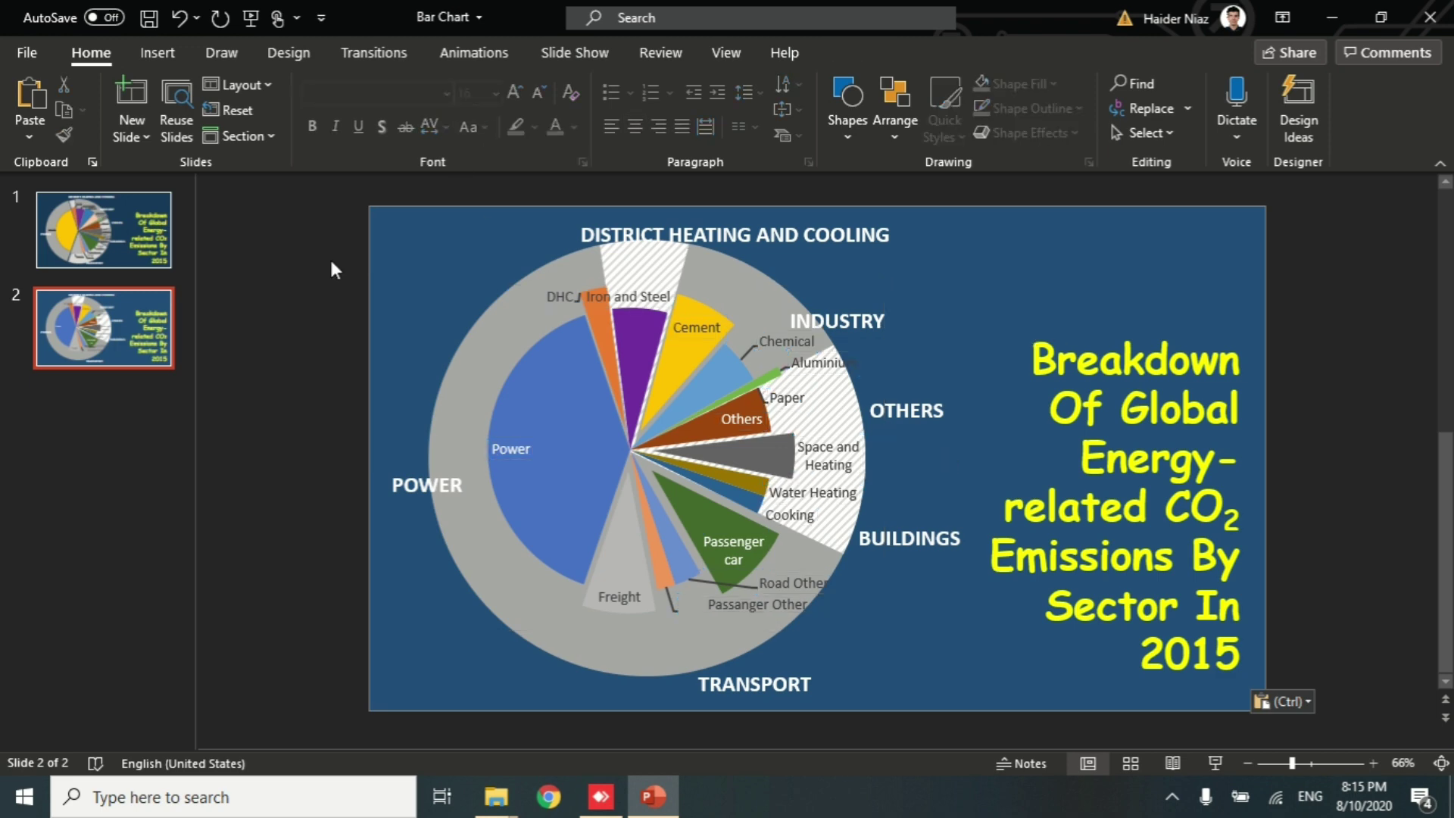
Go back to slide 1.
scroll(239, 264, up, 1)
scroll(799, 424, up, 4)
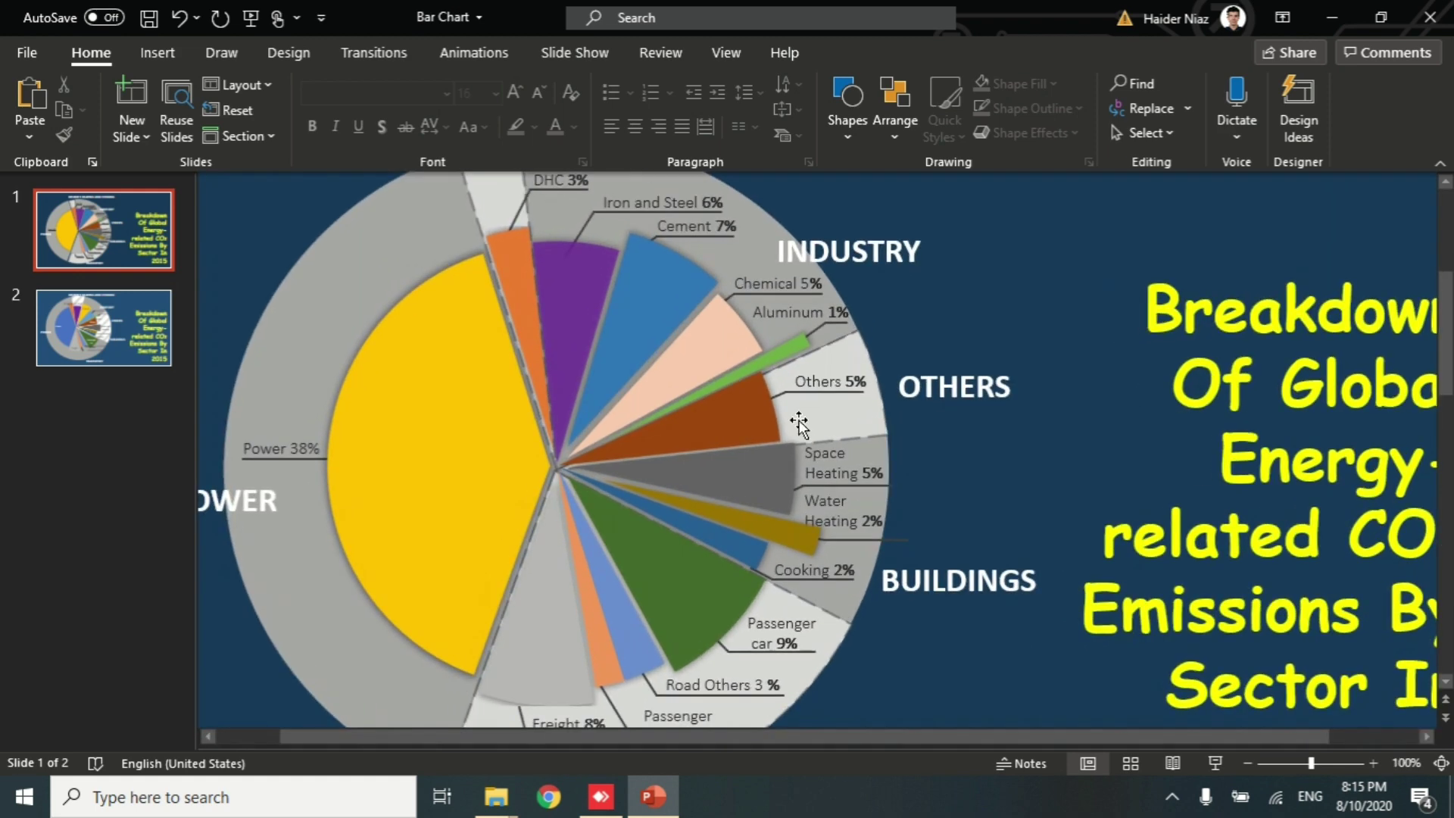
scroll(479, 545, down, 3)
click(127, 315)
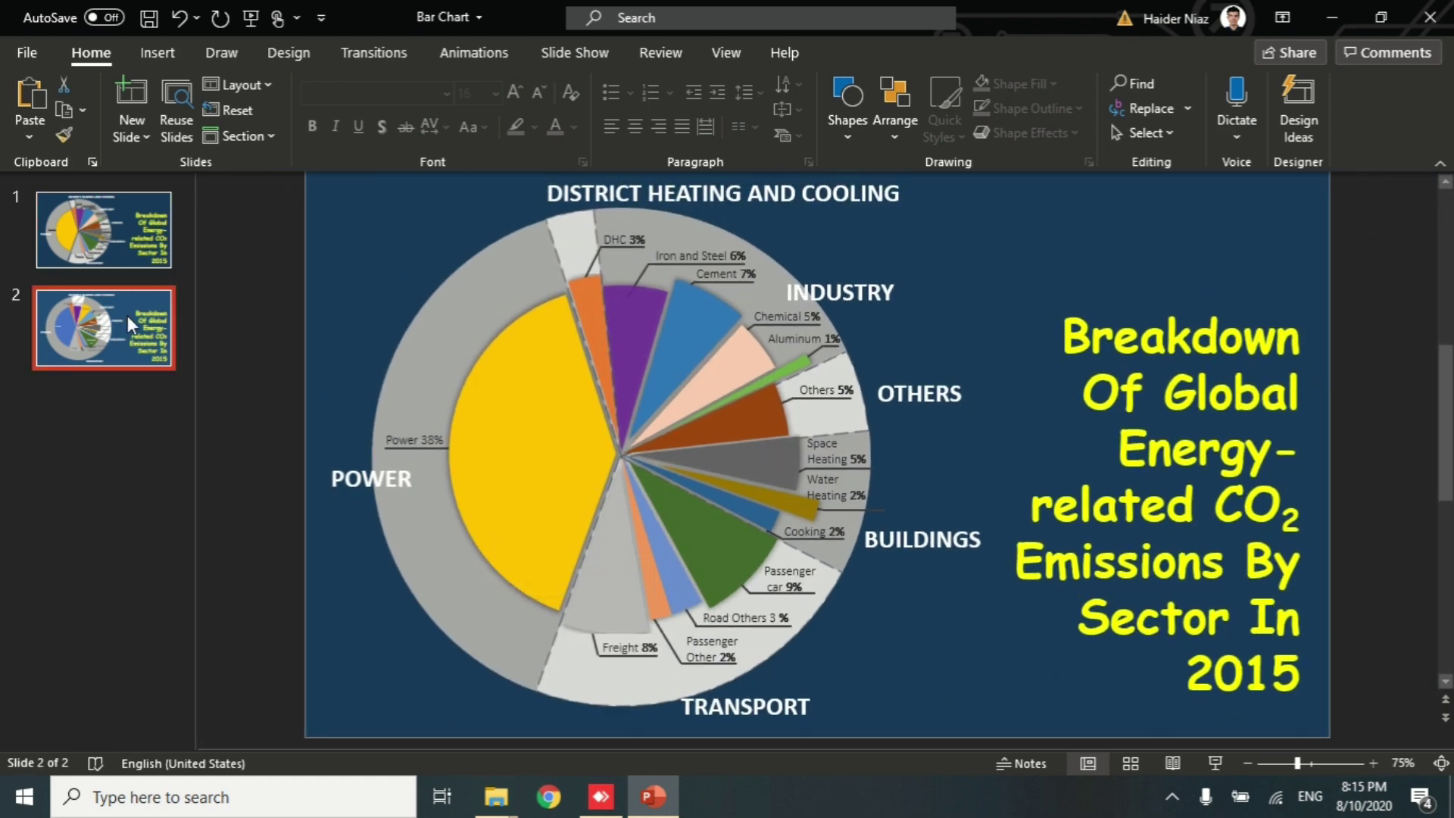
click(148, 208)
scroll(457, 275, down, 1)
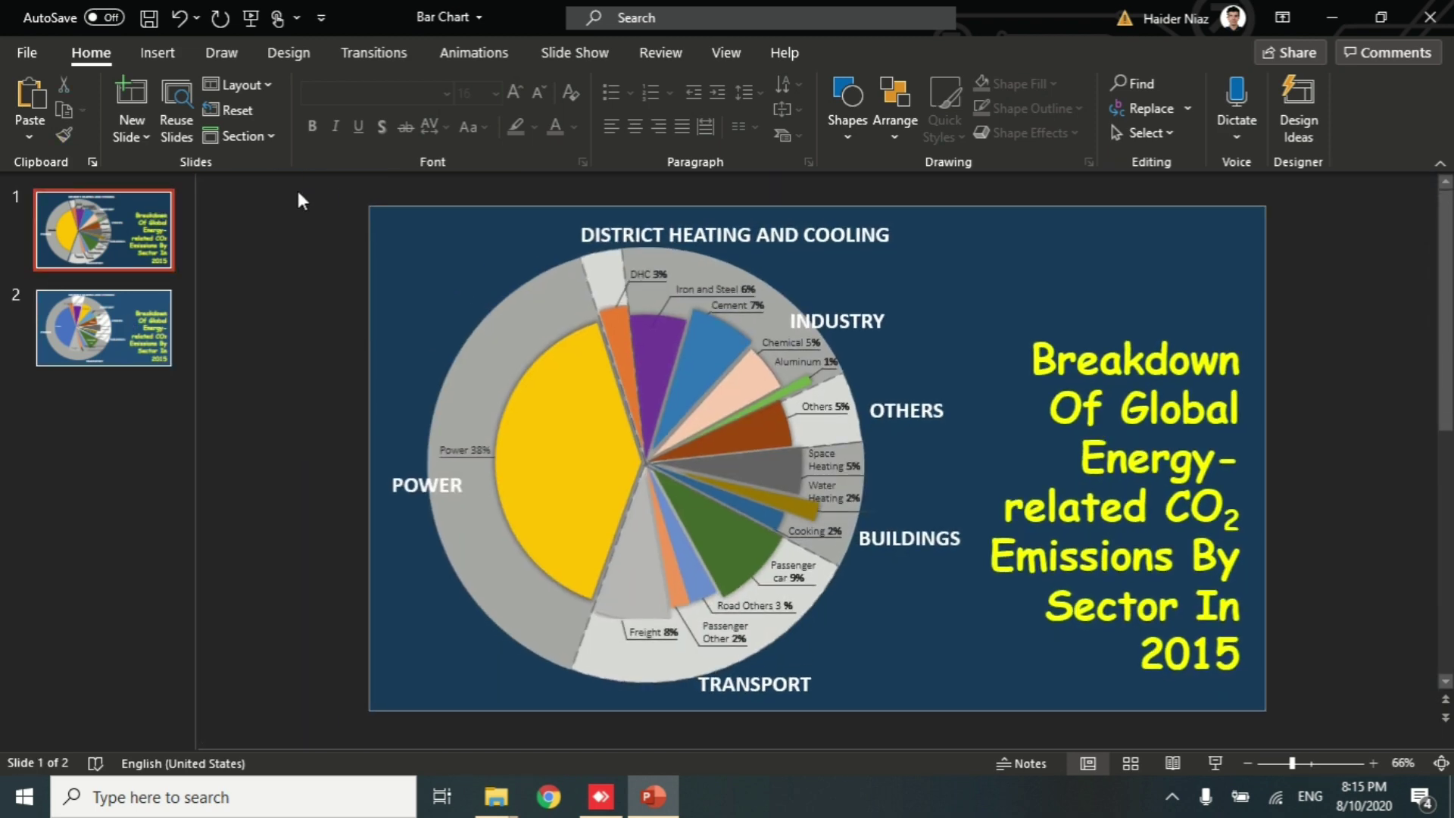
Add a blank slide 3 with the labelled pie chart pasted as a picture, shifted left.
drag(301, 200, 1030, 762)
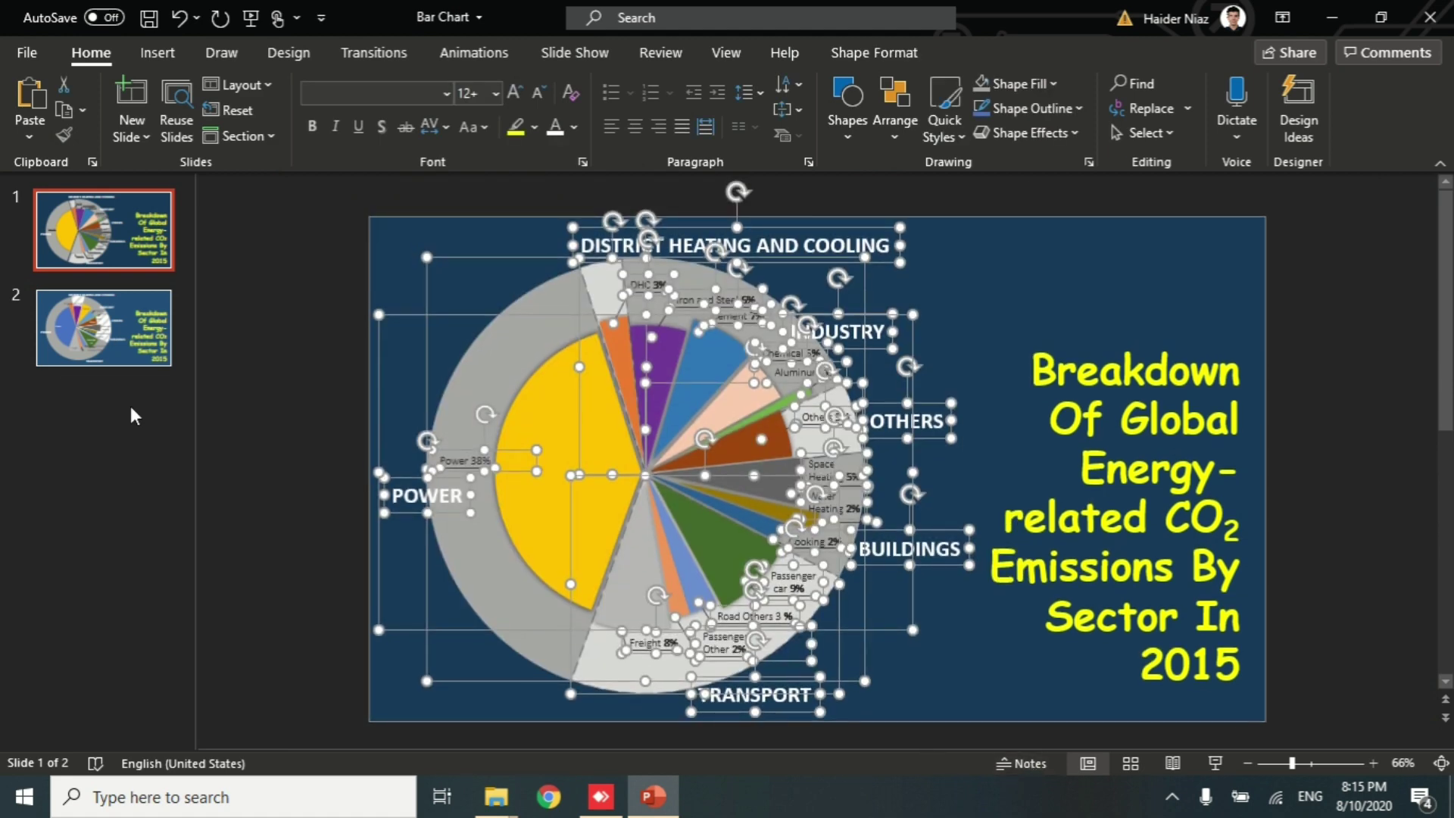
click(130, 406)
key(Return)
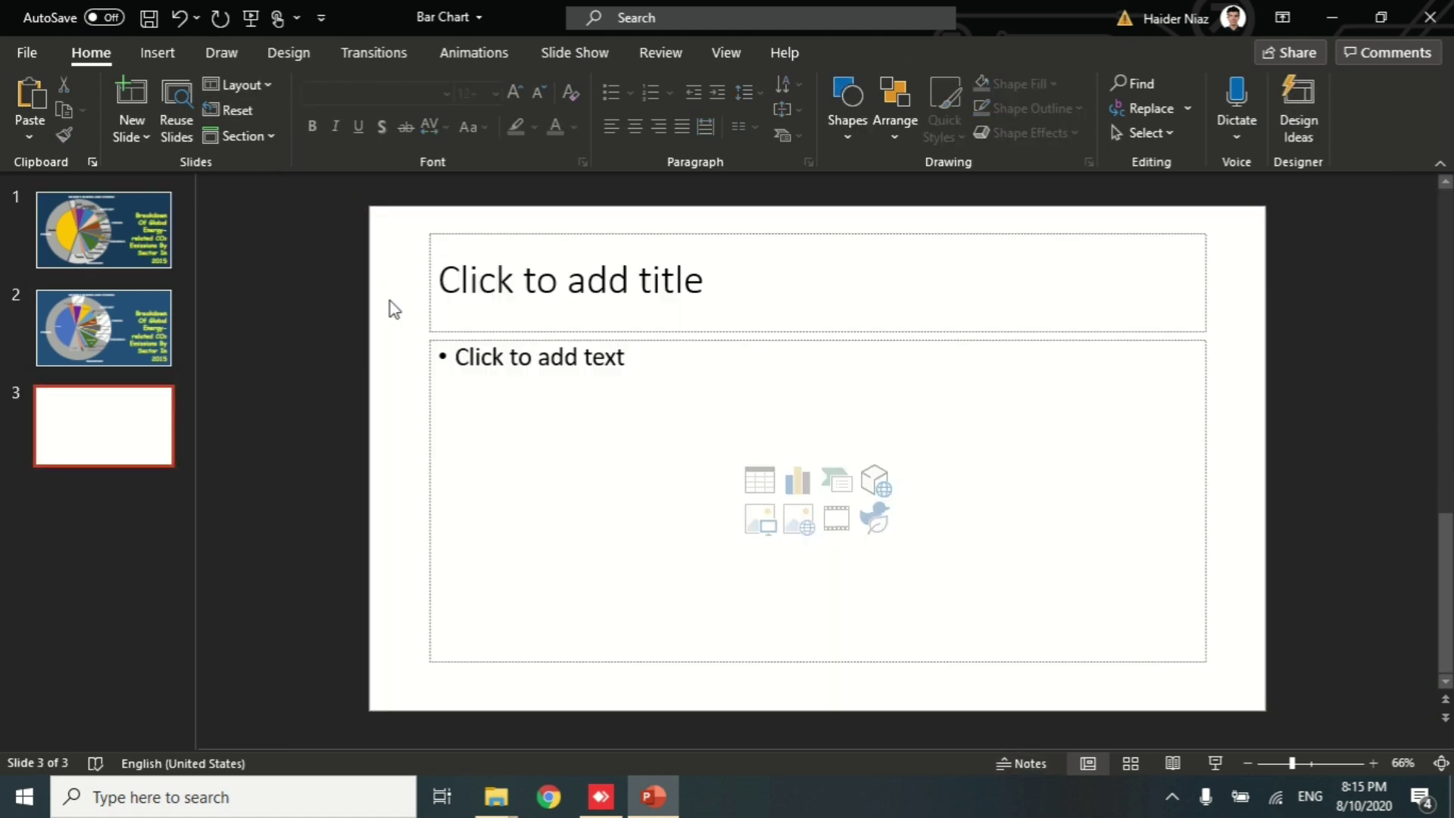
key(ctrl+a)
key(Delete)
right_click(390, 302)
click(477, 347)
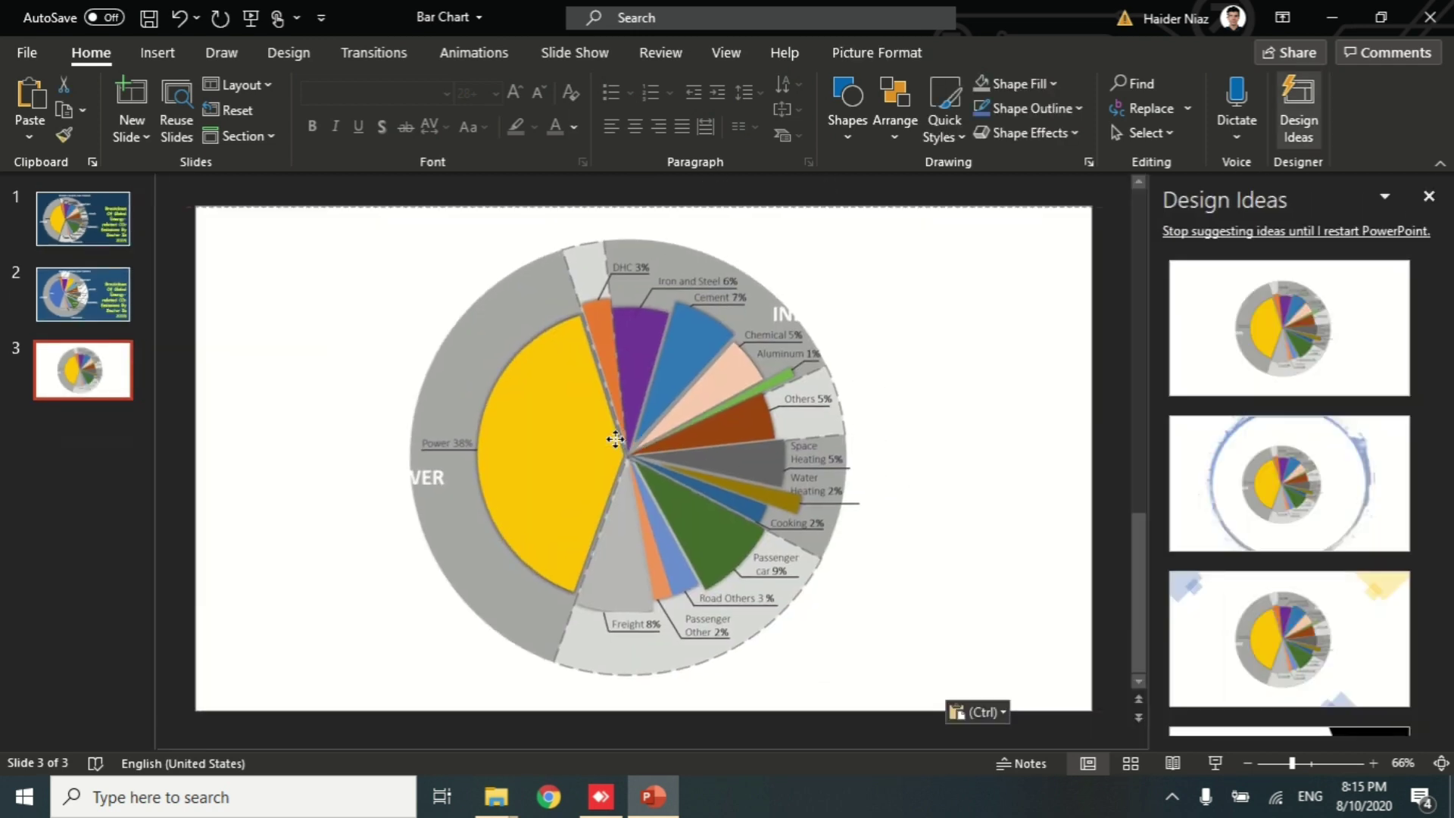
drag(615, 439, 456, 461)
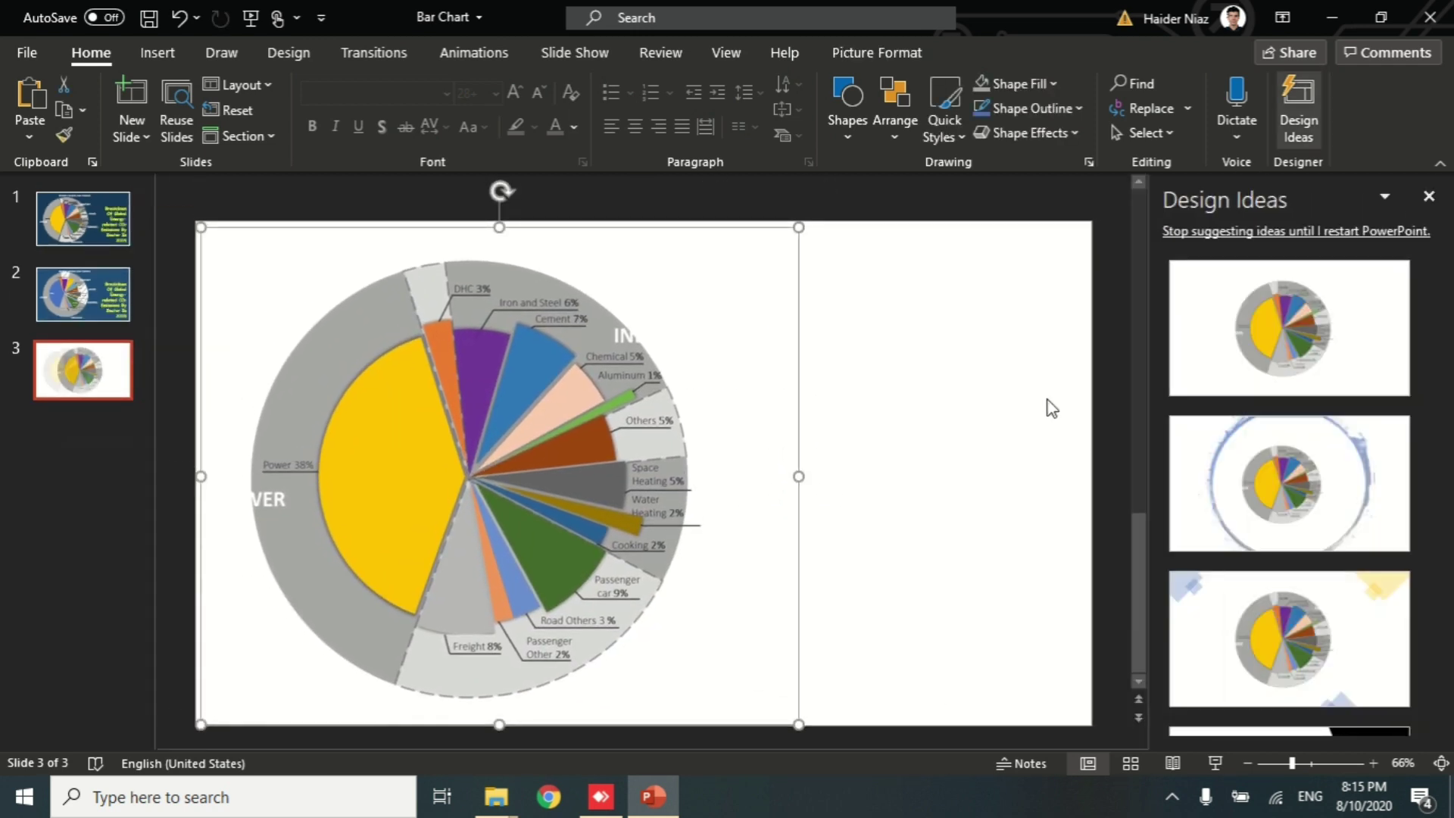
click(1052, 408)
After trying preset gradients, give slide 3 a solid green background.
click(301, 53)
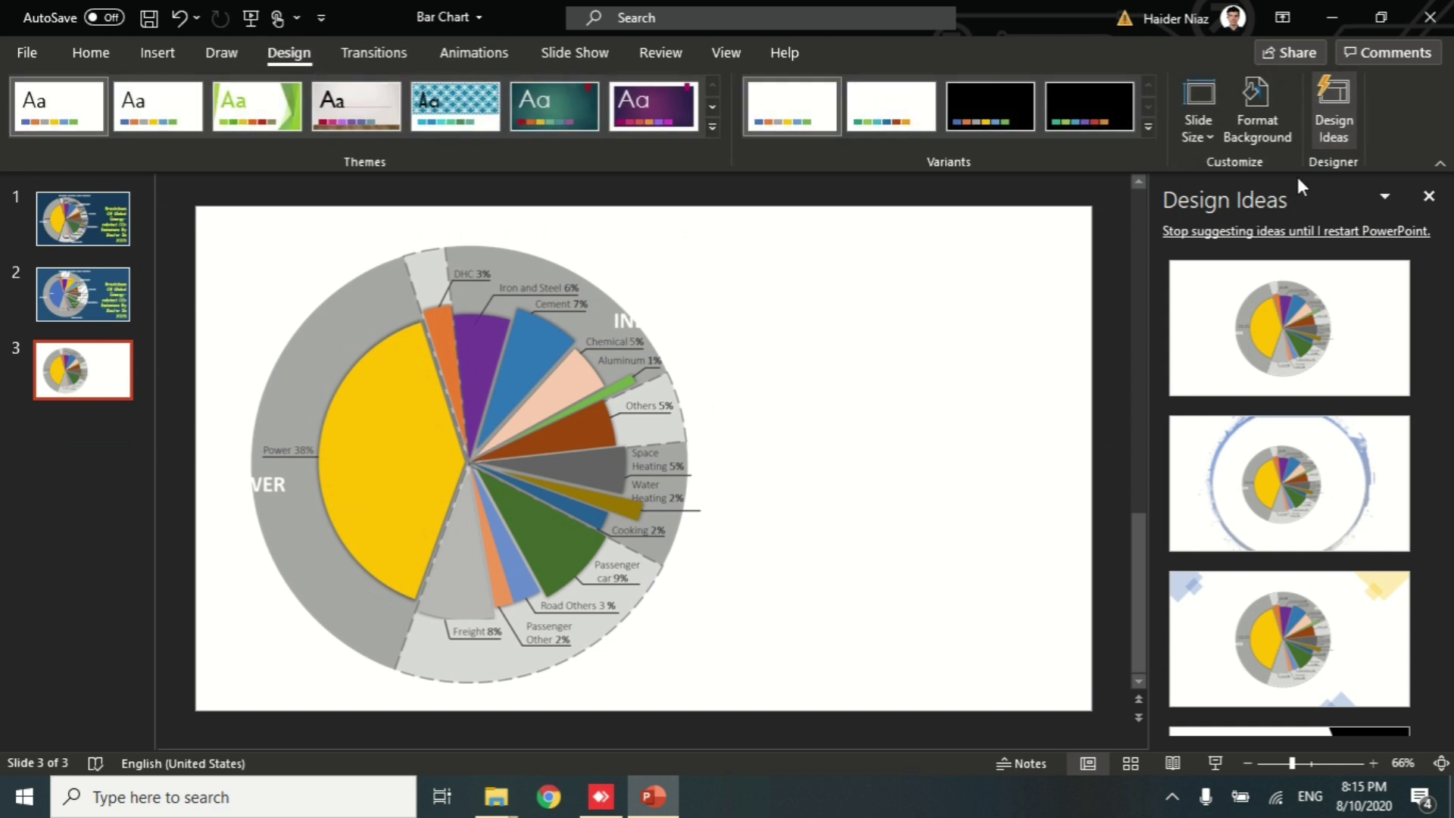
click(1257, 113)
click(1236, 338)
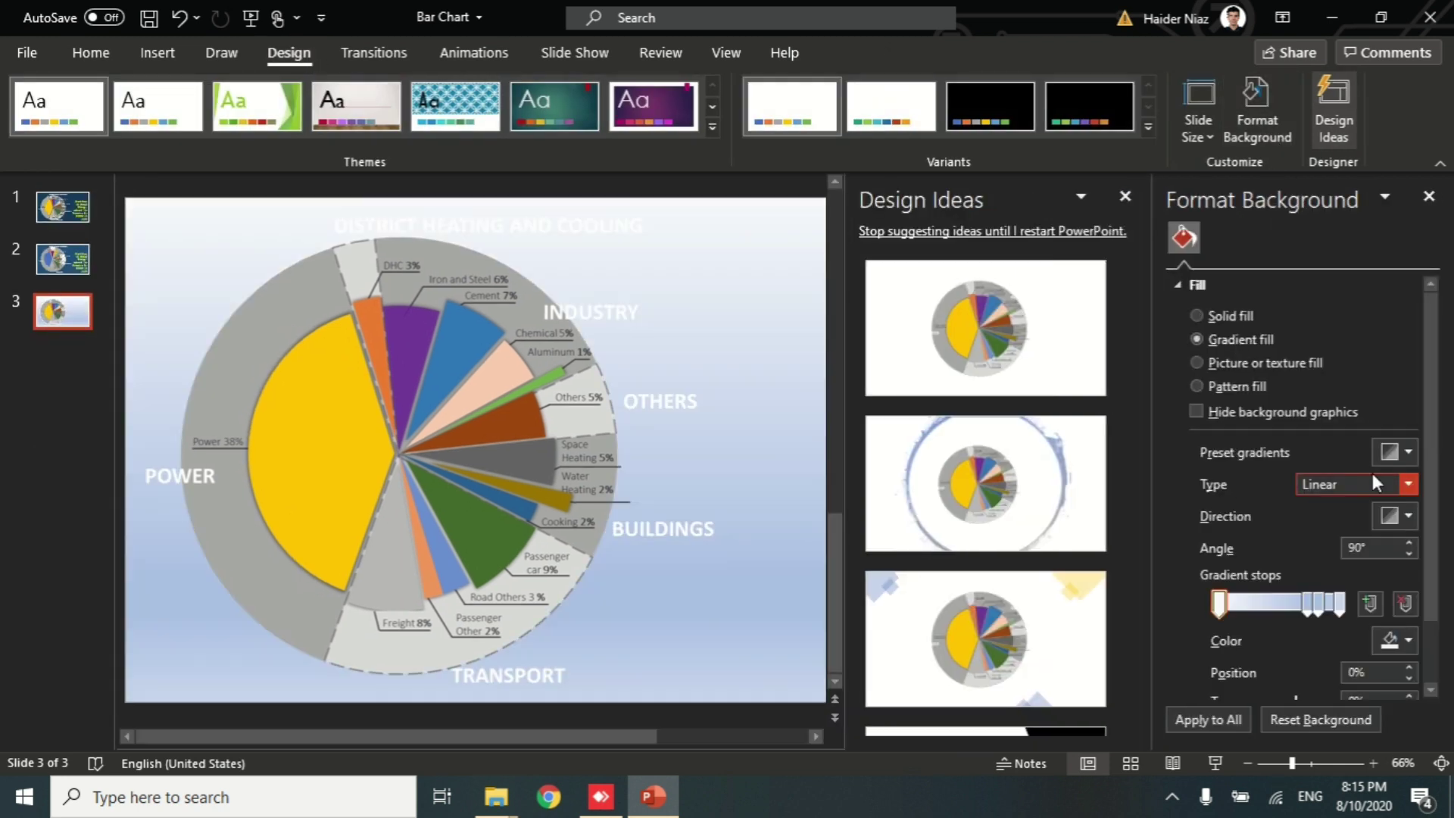
click(1401, 452)
click(1301, 500)
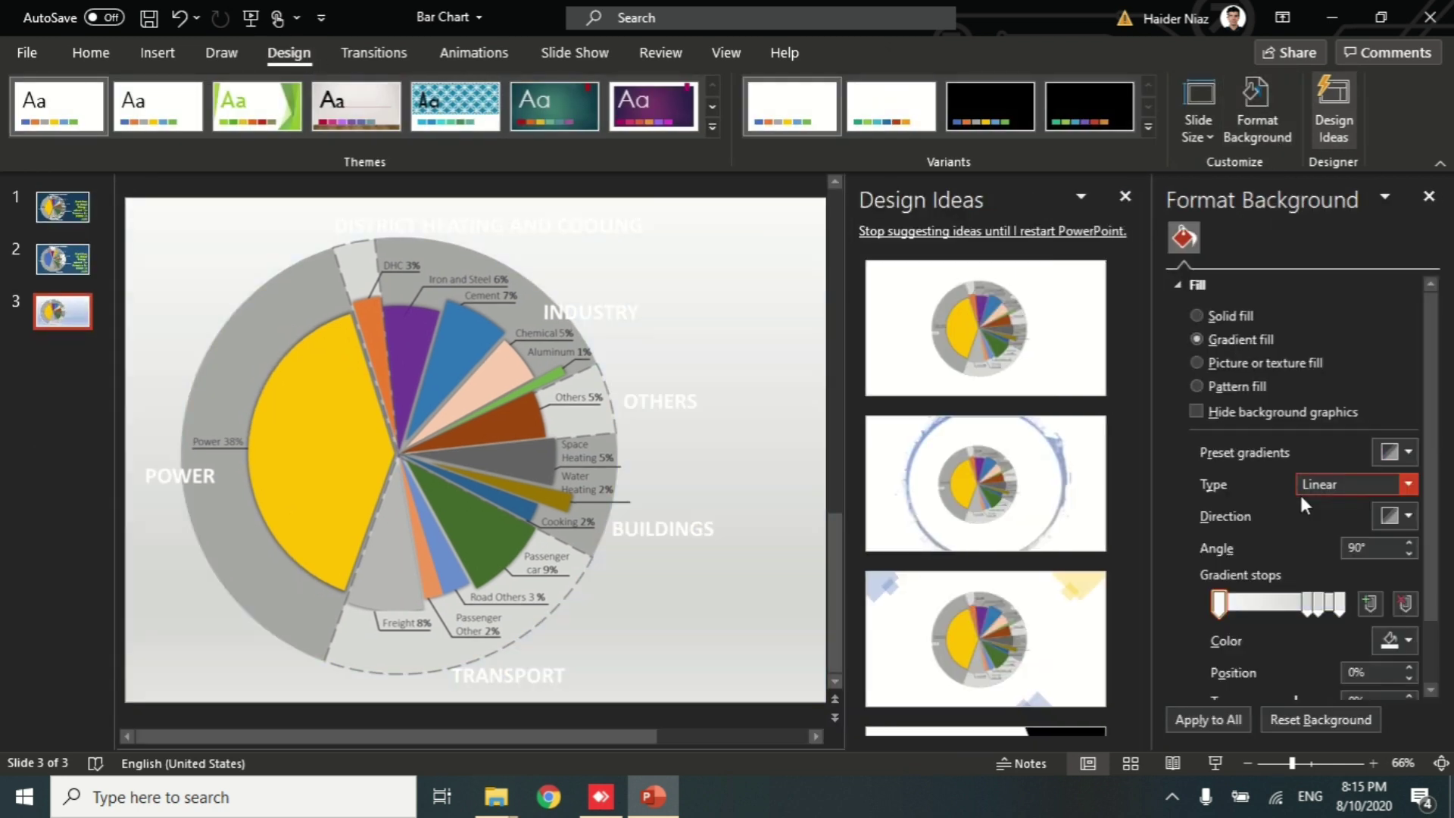
click(1401, 452)
click(1281, 540)
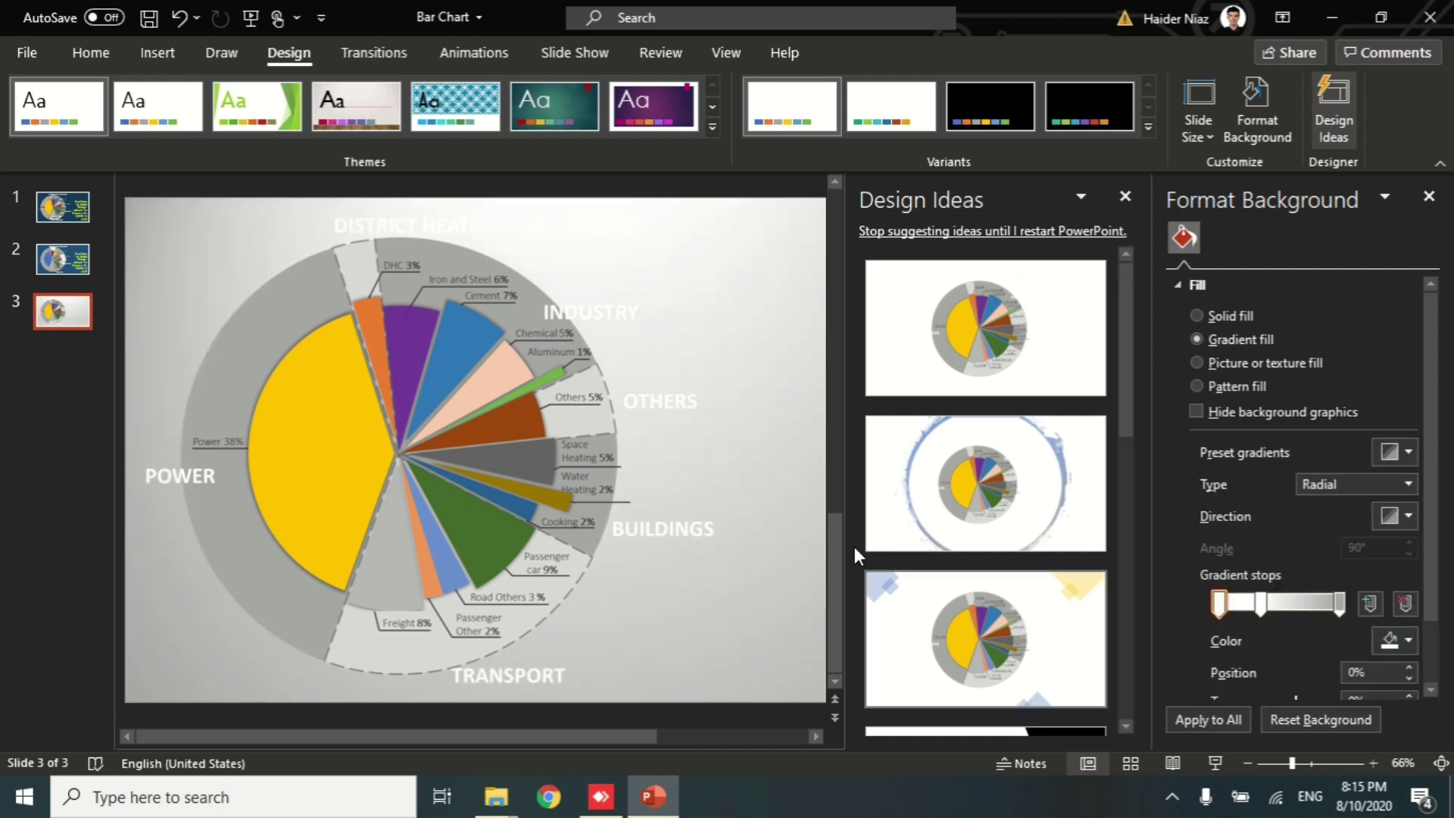
click(1230, 317)
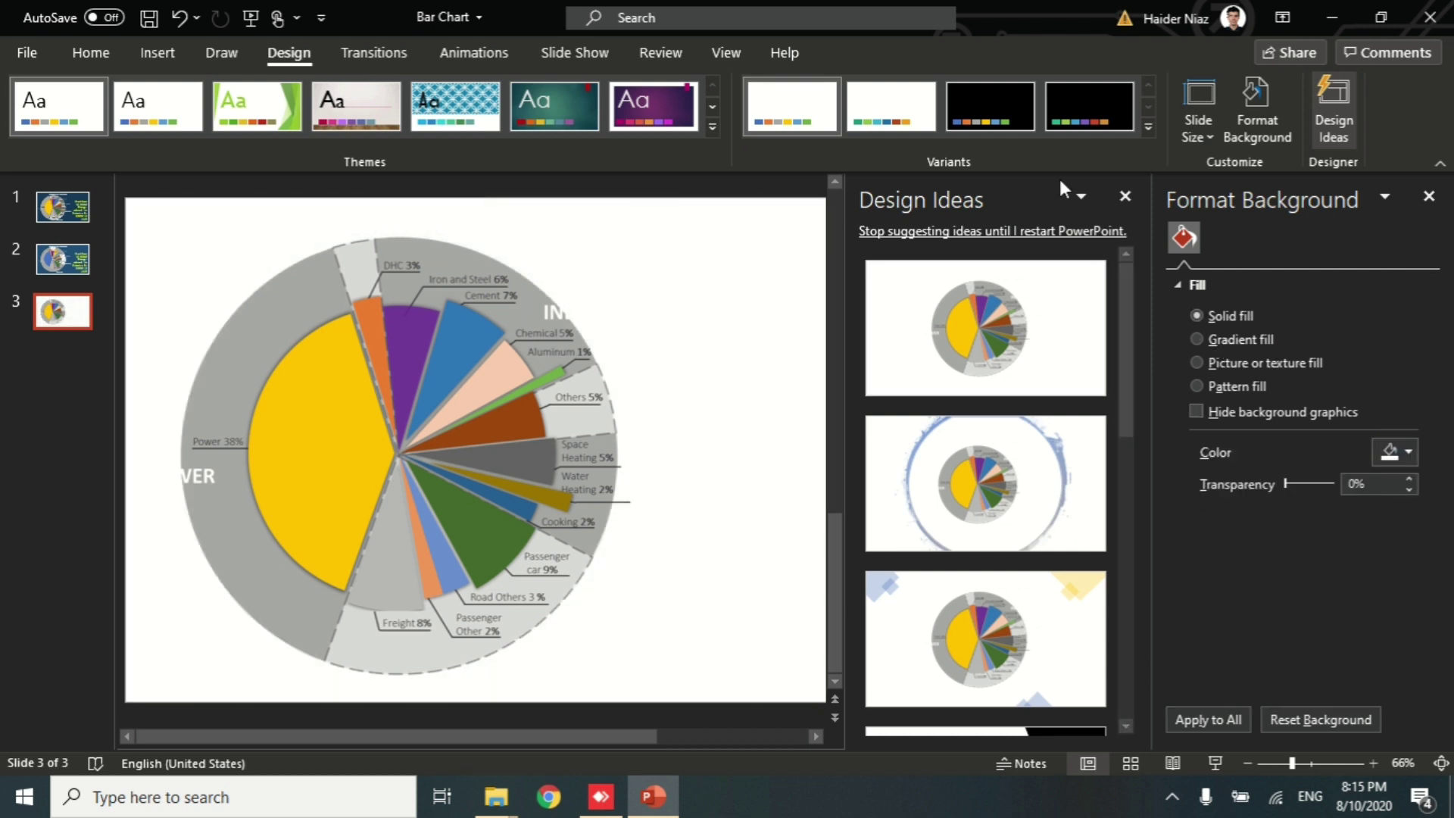
click(1125, 195)
click(1409, 452)
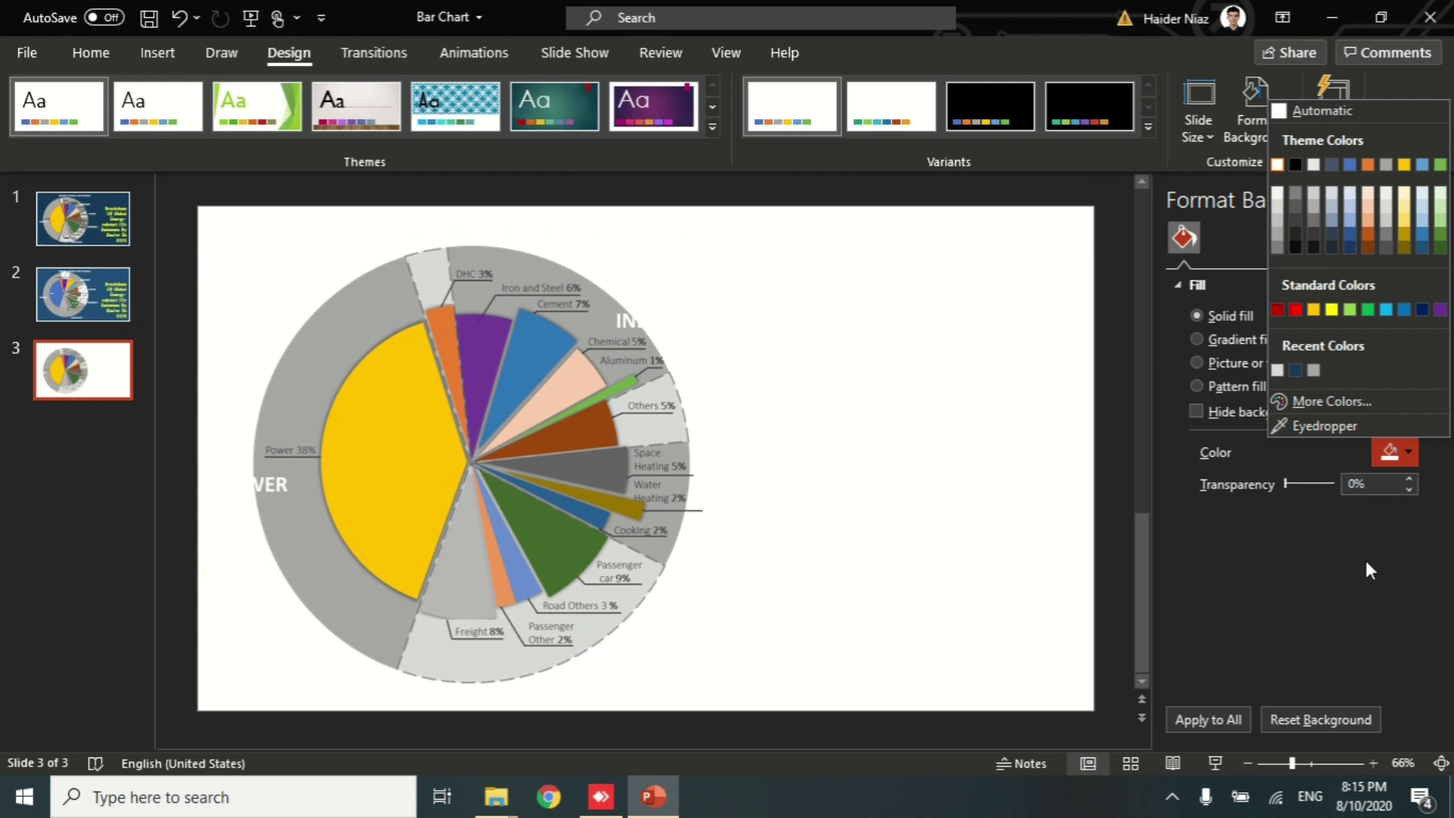
click(1368, 311)
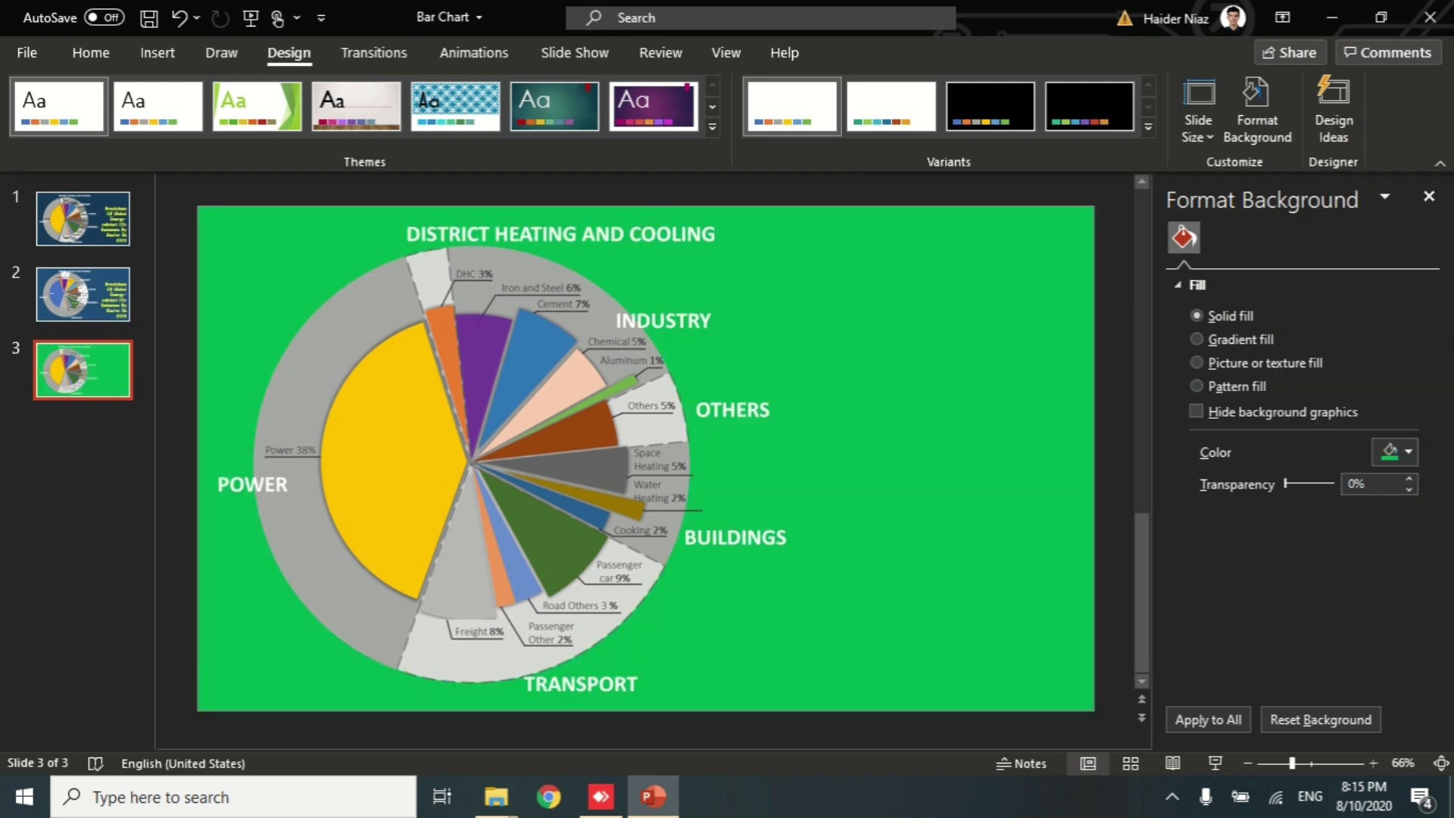
click(80, 421)
Duplicate slide 3 as slide 4 and make its background purple.
drag(83, 447, 83, 448)
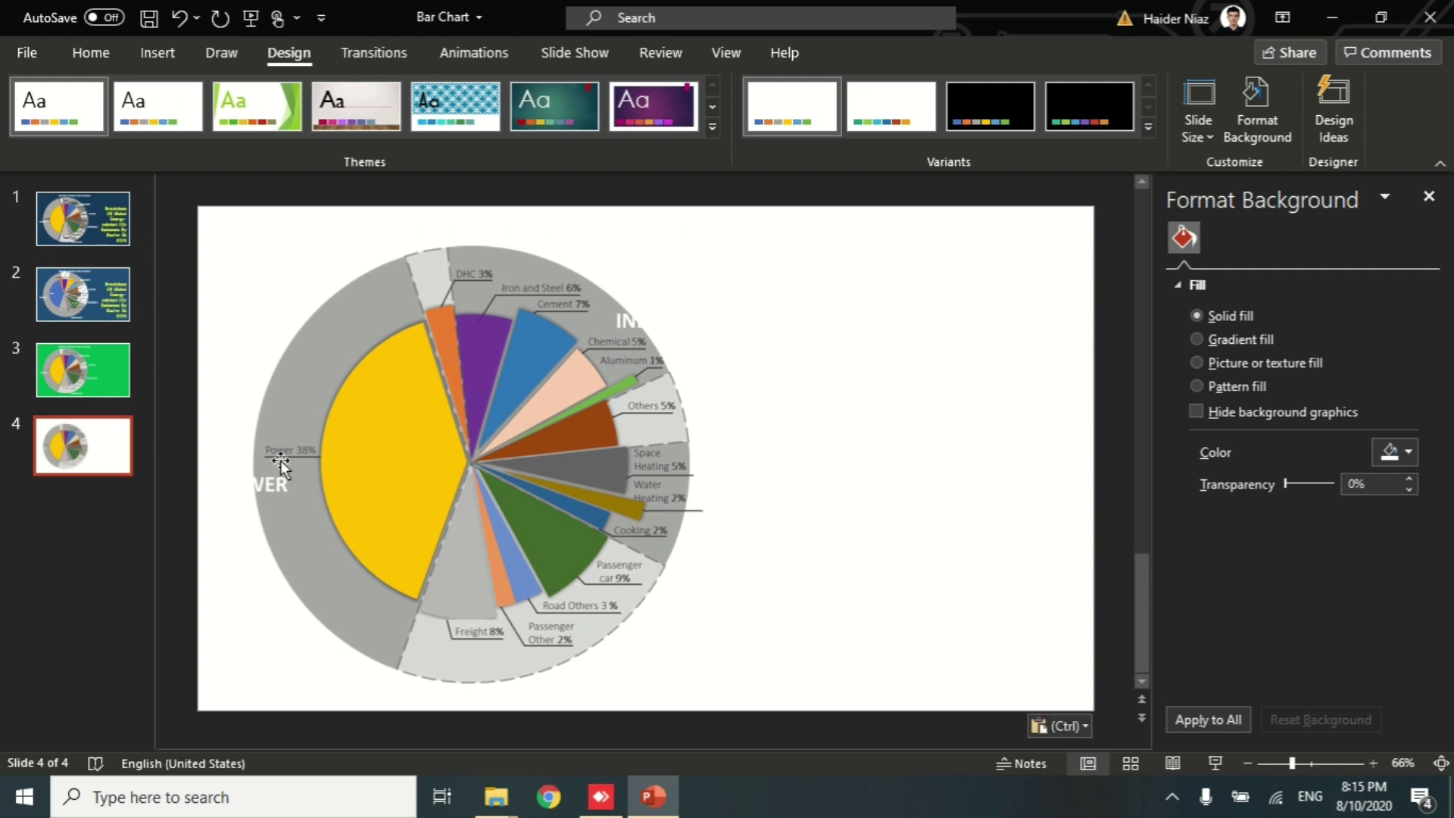
click(1397, 452)
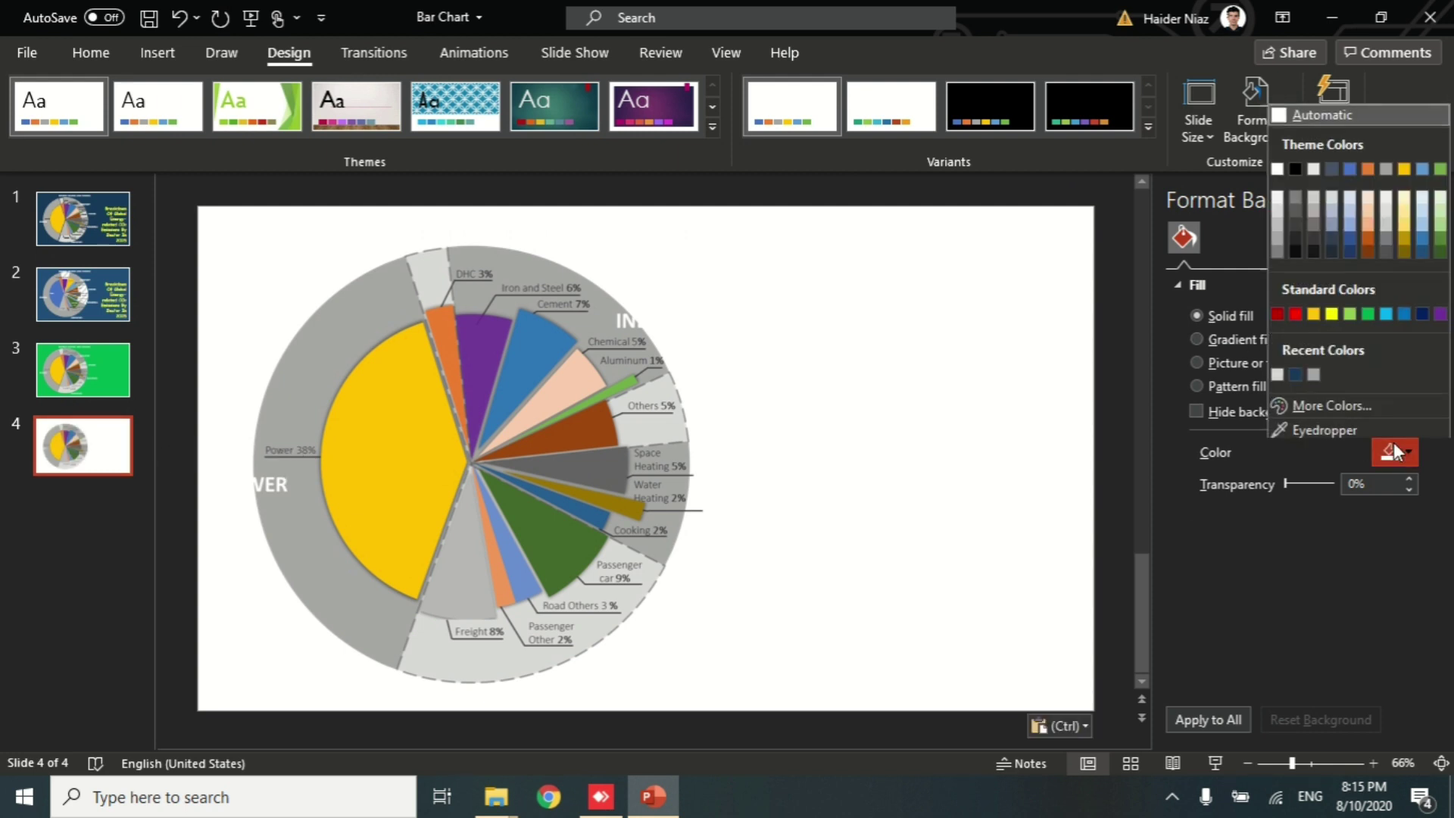
click(1440, 310)
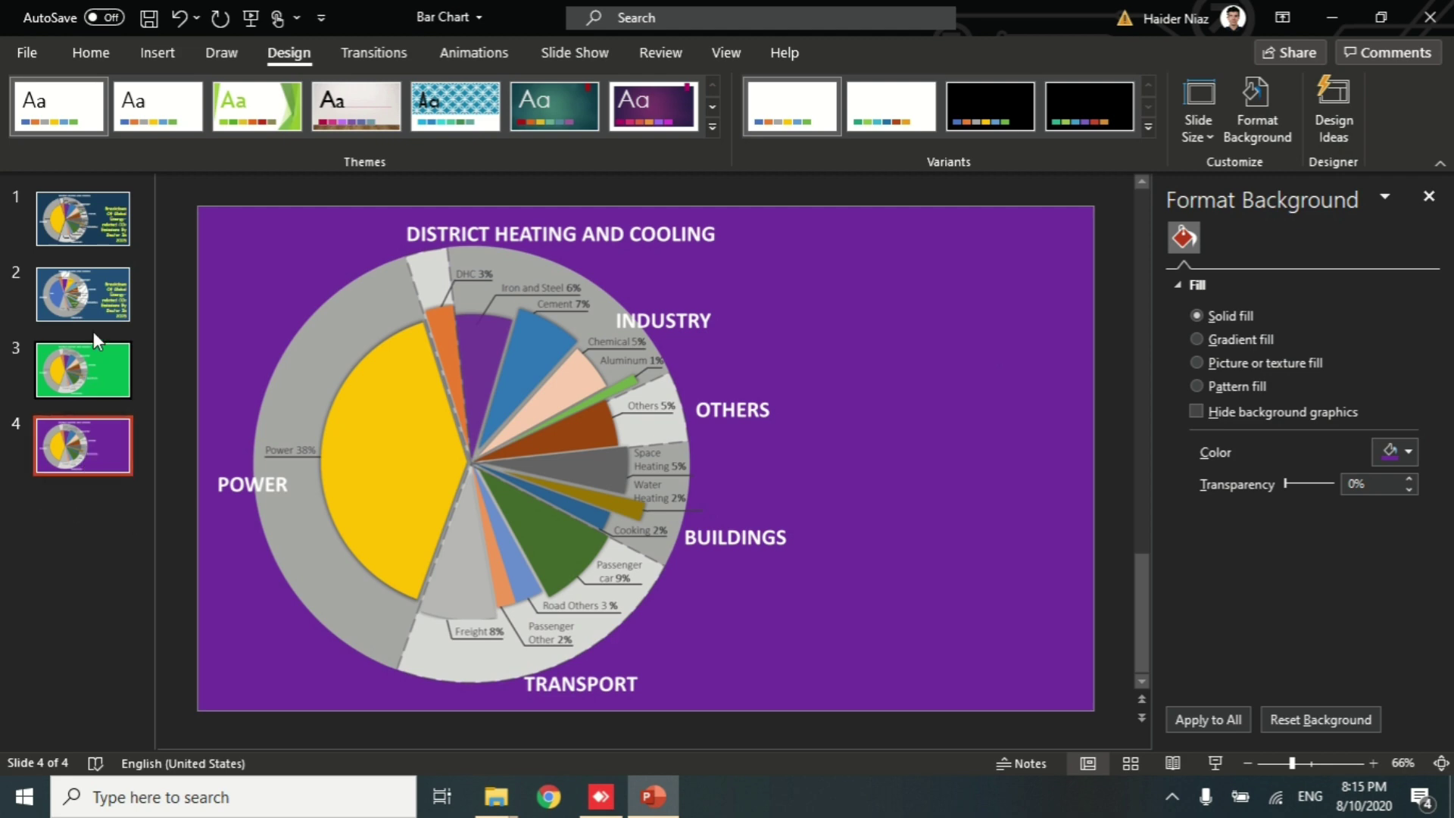
Copy slide 2's yellow CO2 emissions title onto slides 3 and 4.
click(85, 307)
click(1006, 333)
key(ctrl+c)
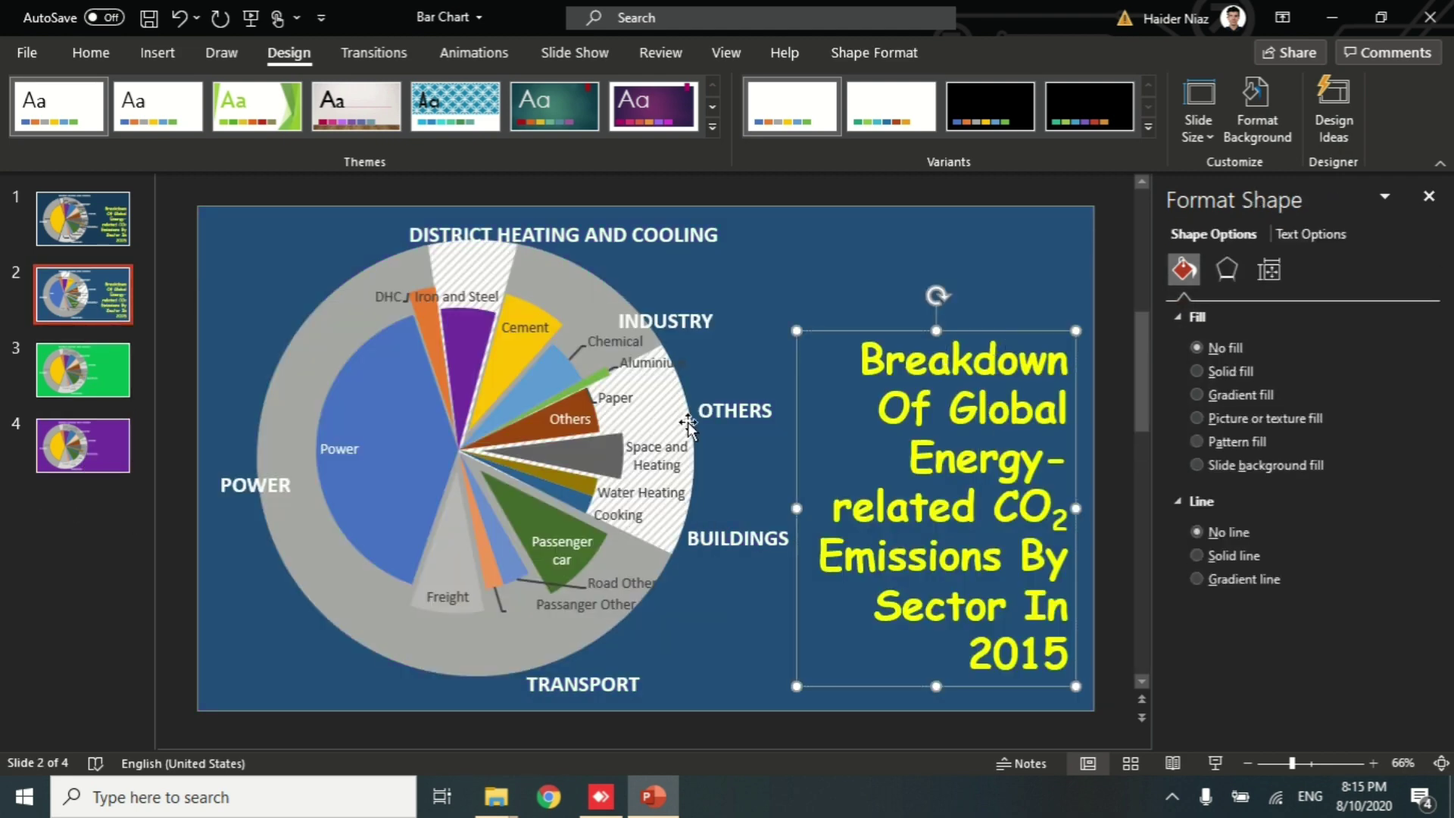
click(107, 351)
key(ctrl+v)
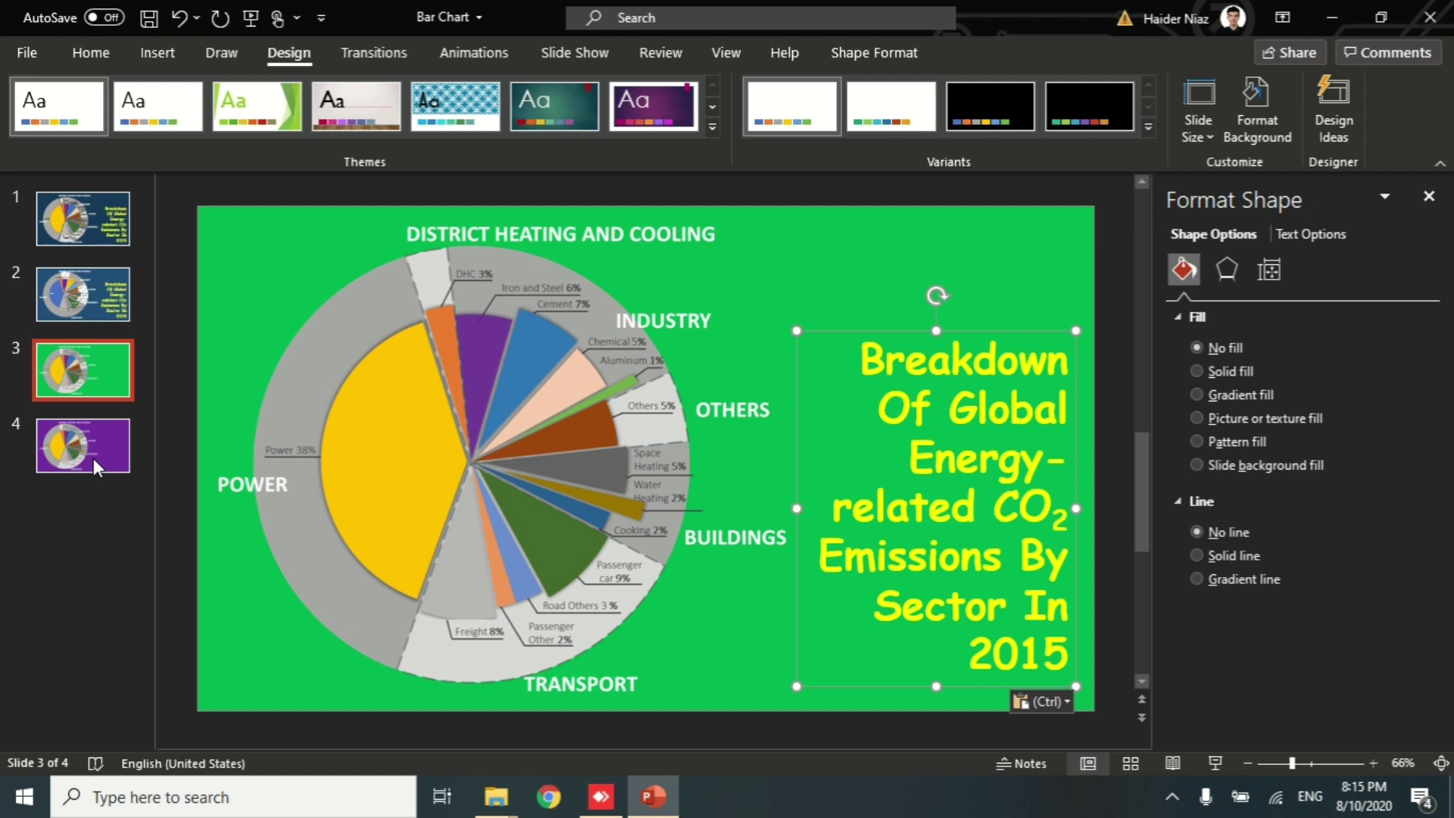
click(94, 457)
key(ctrl+v)
click(83, 219)
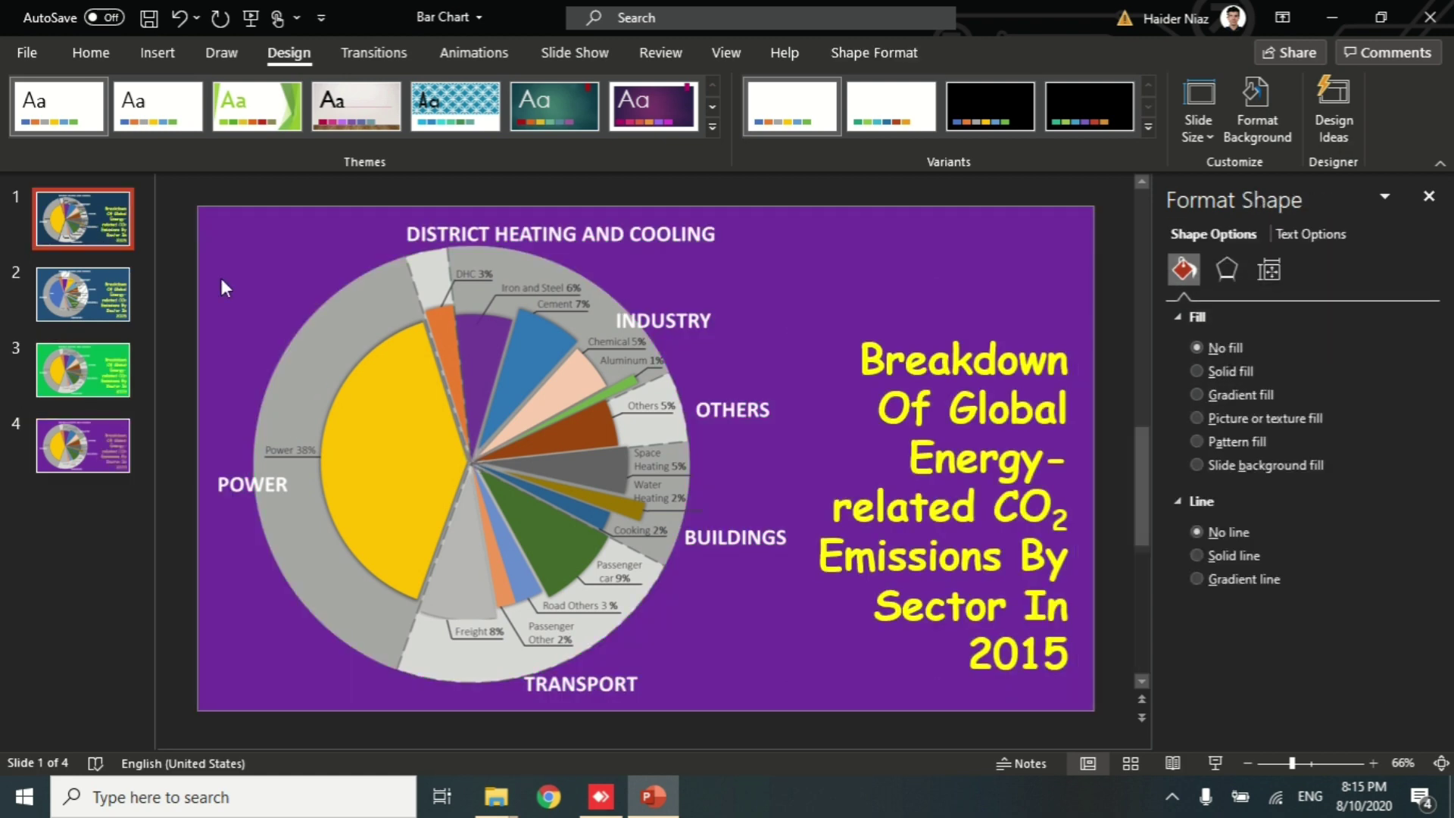